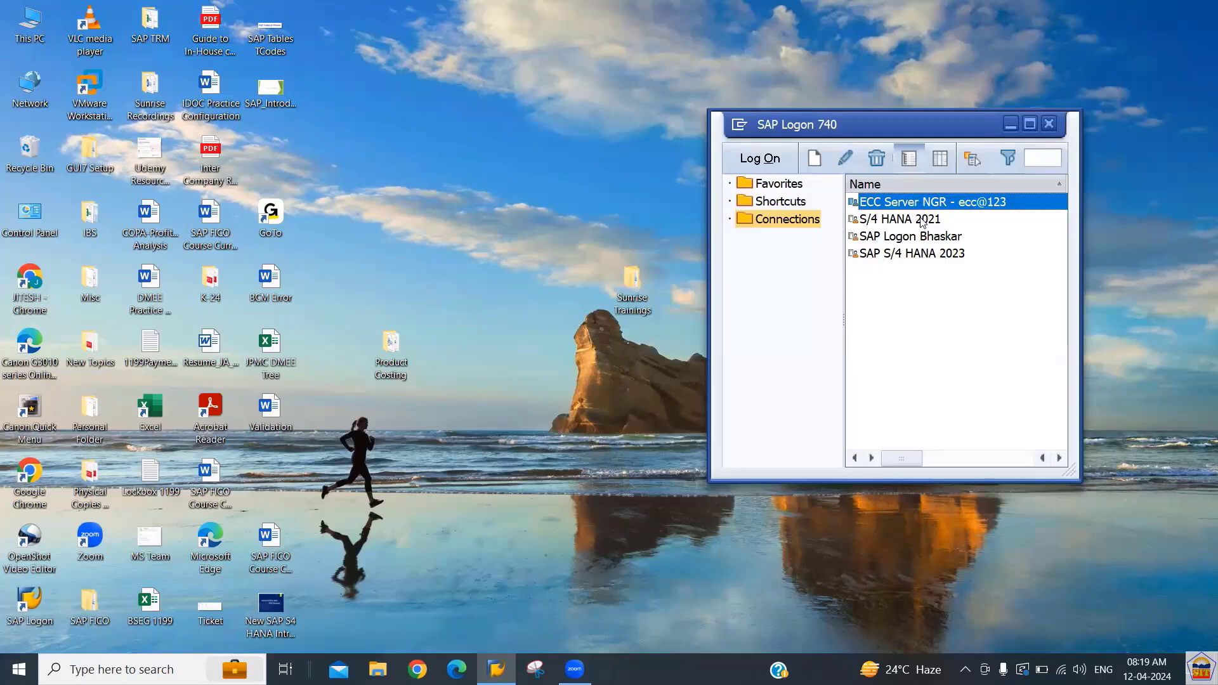
{"action": "left_click", "coordinate": [817, 163]}
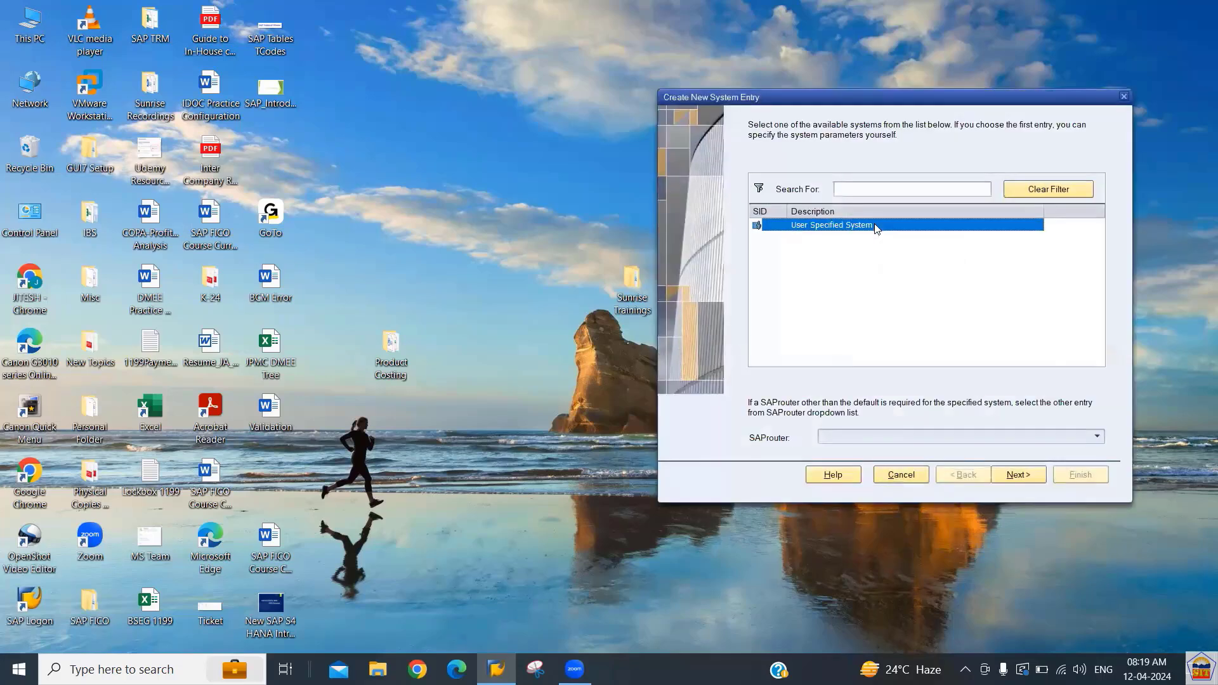
{"action": "left_click", "coordinate": [1028, 475]}
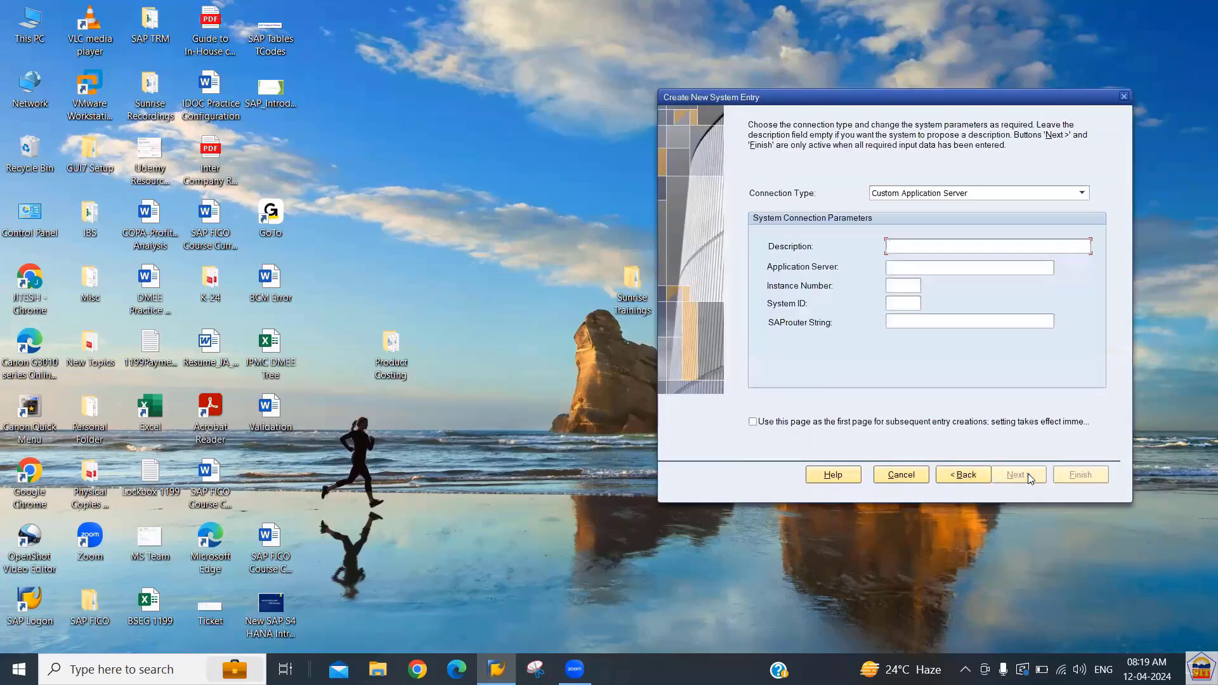
{"action": "left_click", "coordinate": [919, 264]}
{"action": "left_click", "coordinate": [951, 476]}
{"action": "left_click", "coordinate": [894, 476]}
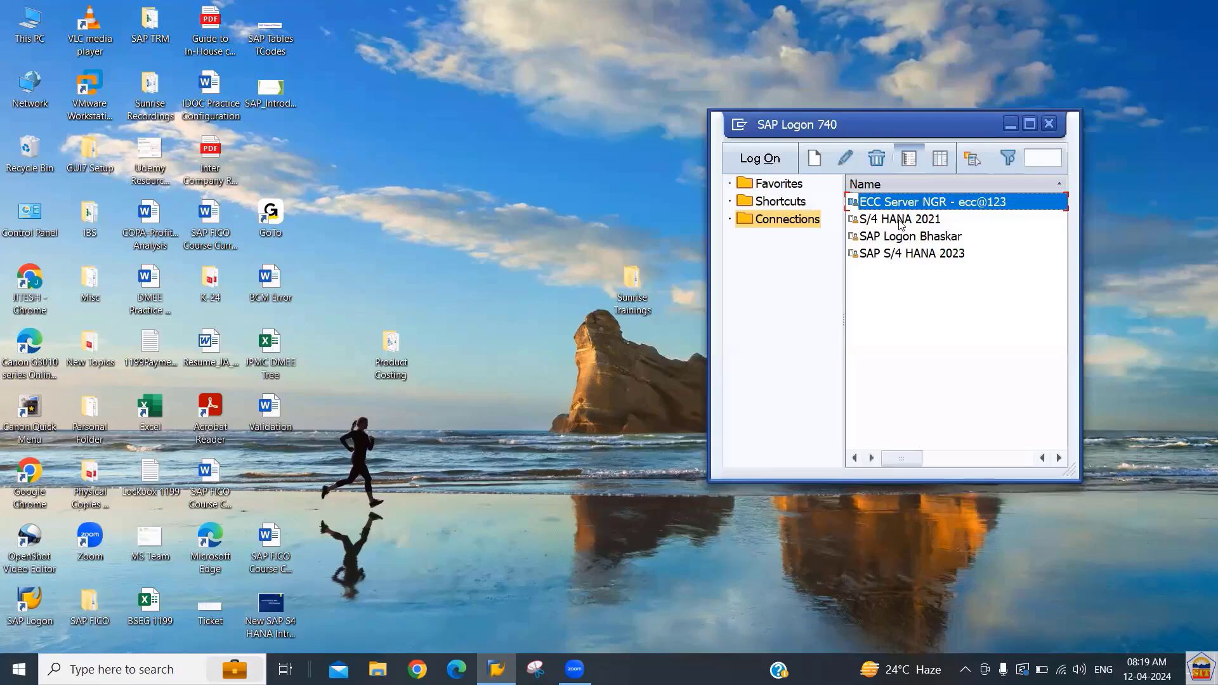
- Open the SAP S/4 HANA 2023 connection and log on to client 100 with a saved user name
{"action": "left_click", "coordinate": [901, 220]}
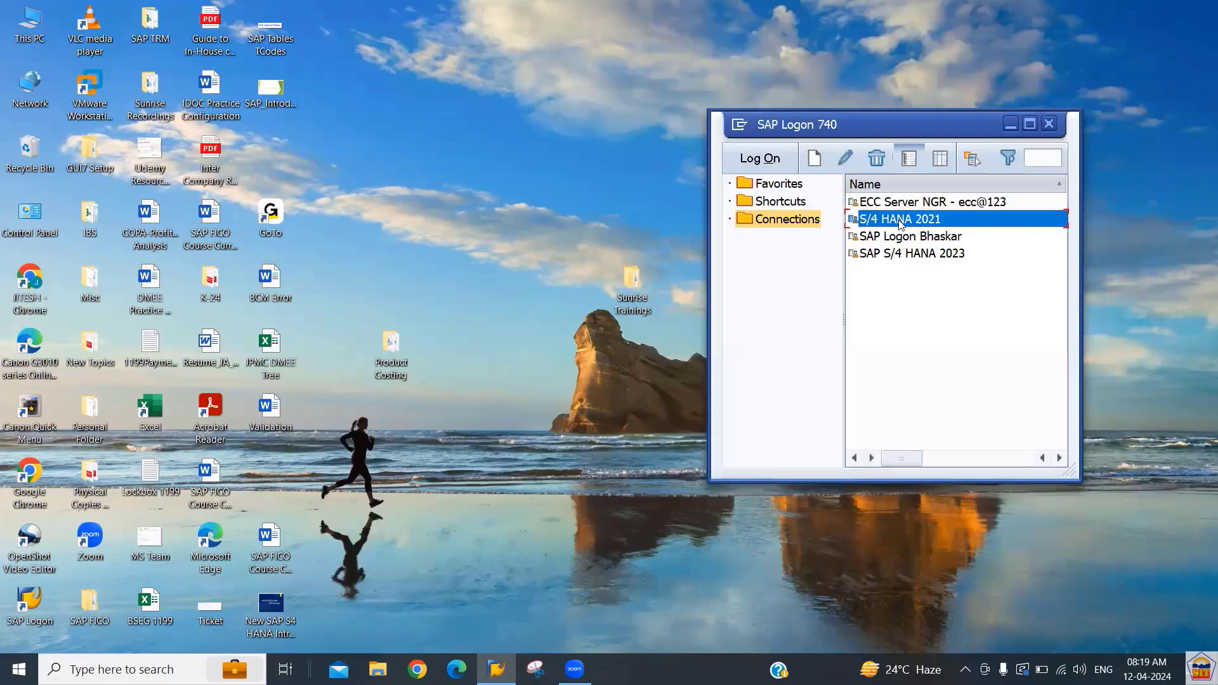
{"action": "double_click", "coordinate": [898, 254]}
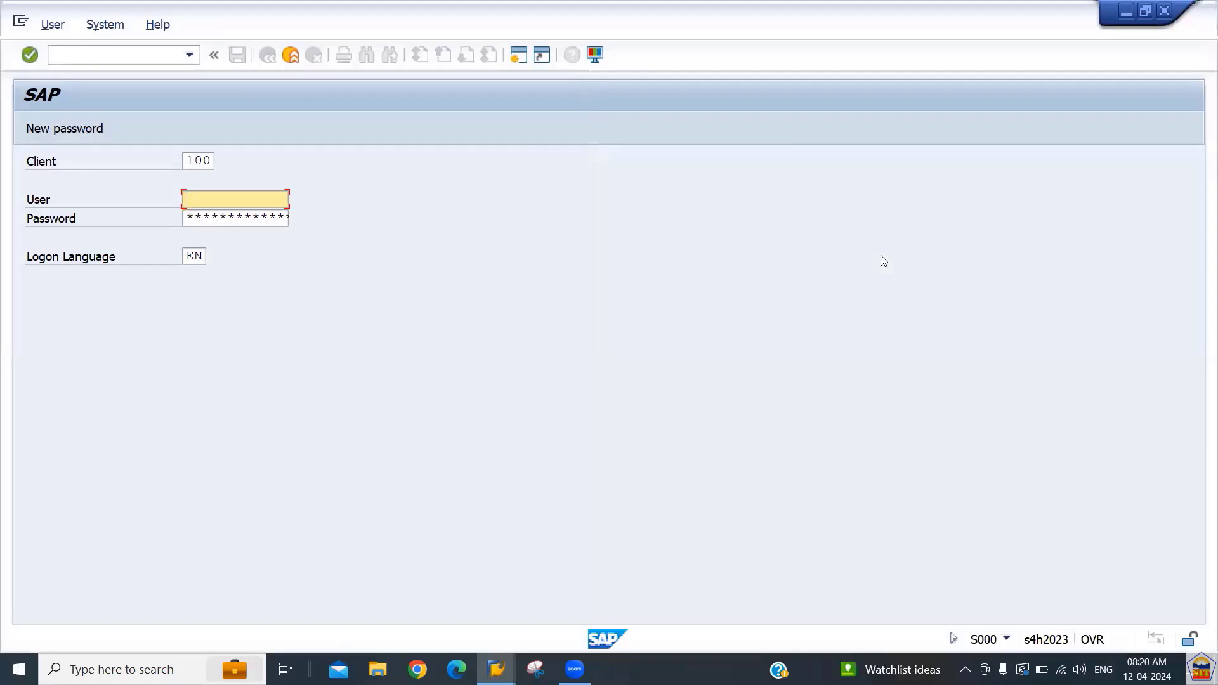
{"action": "key", "text": "BackSpace"}
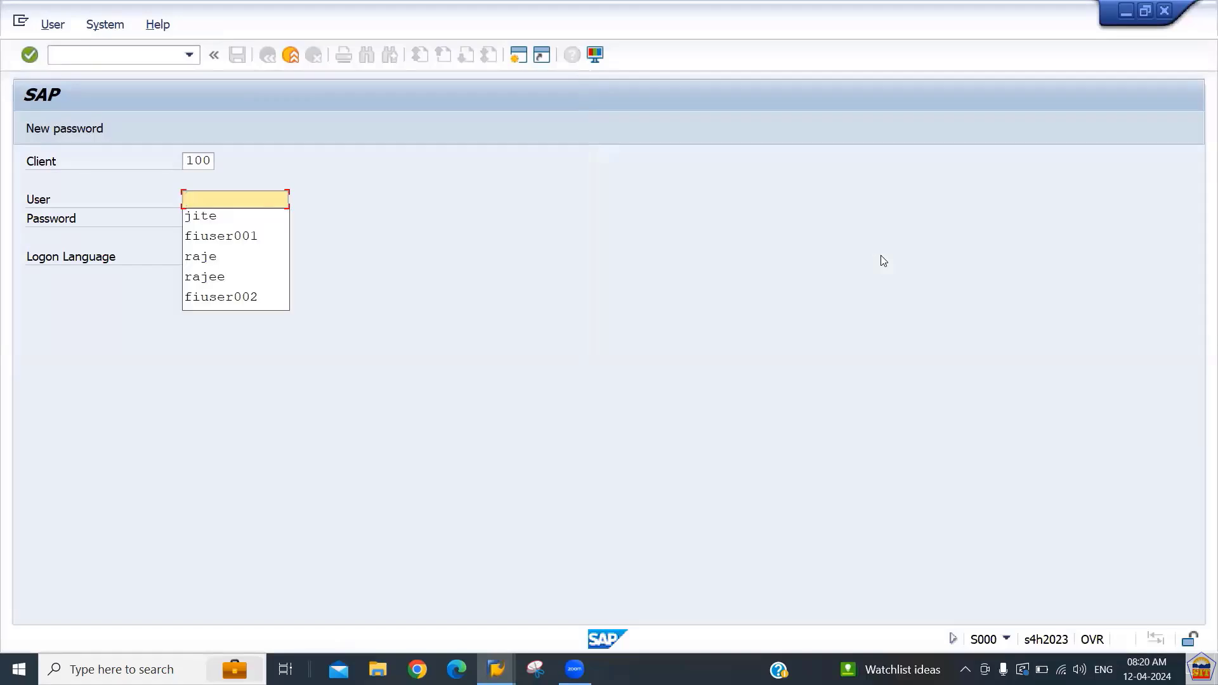
{"action": "key", "text": "Down"}
{"action": "key", "text": "Return"}
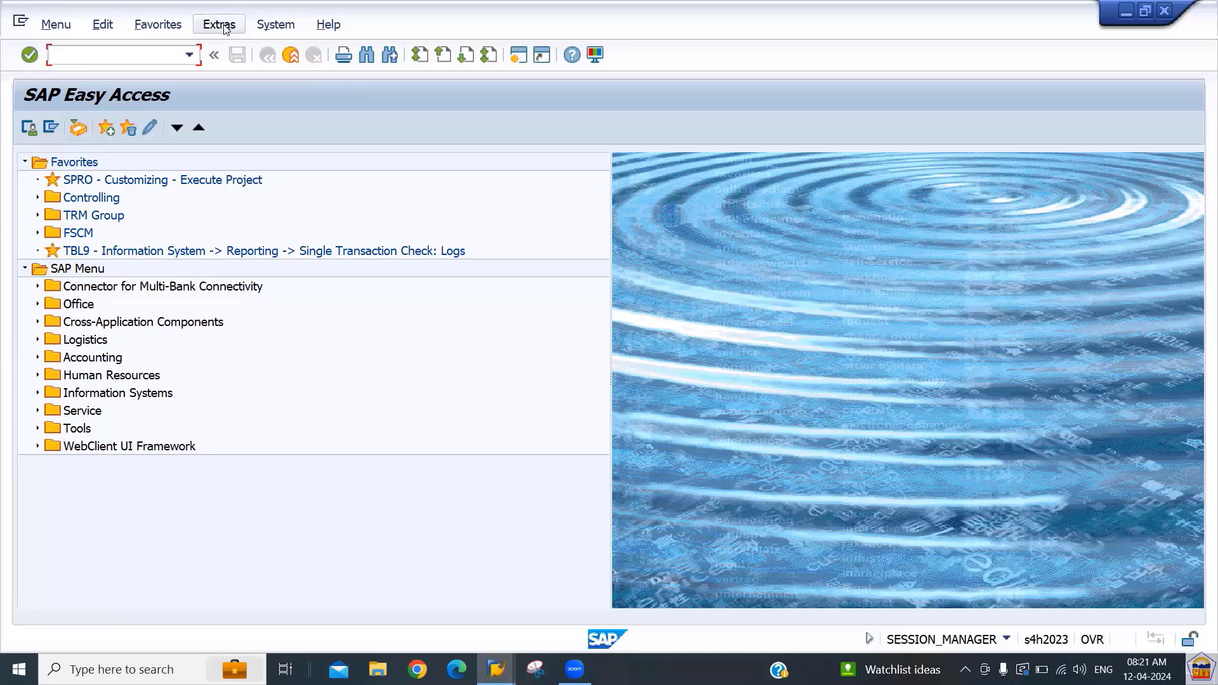
- Open the system status and examine the database system, schema and database user
{"action": "left_click", "coordinate": [277, 28]}
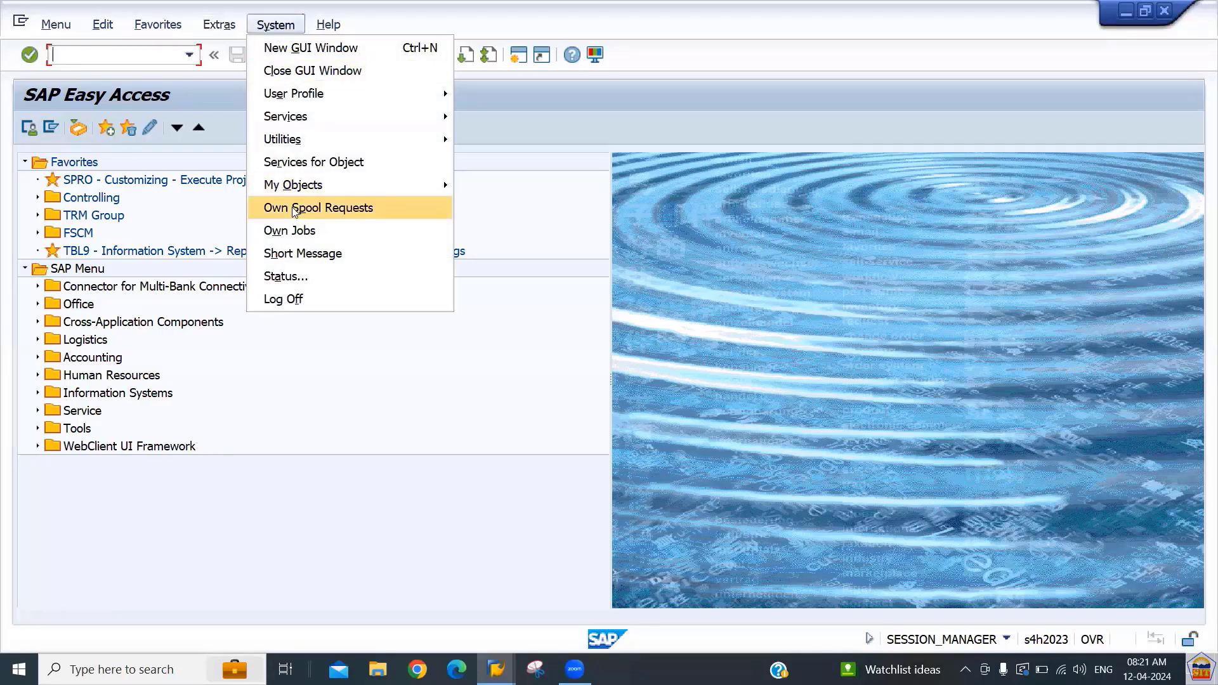
{"action": "left_click", "coordinate": [293, 280]}
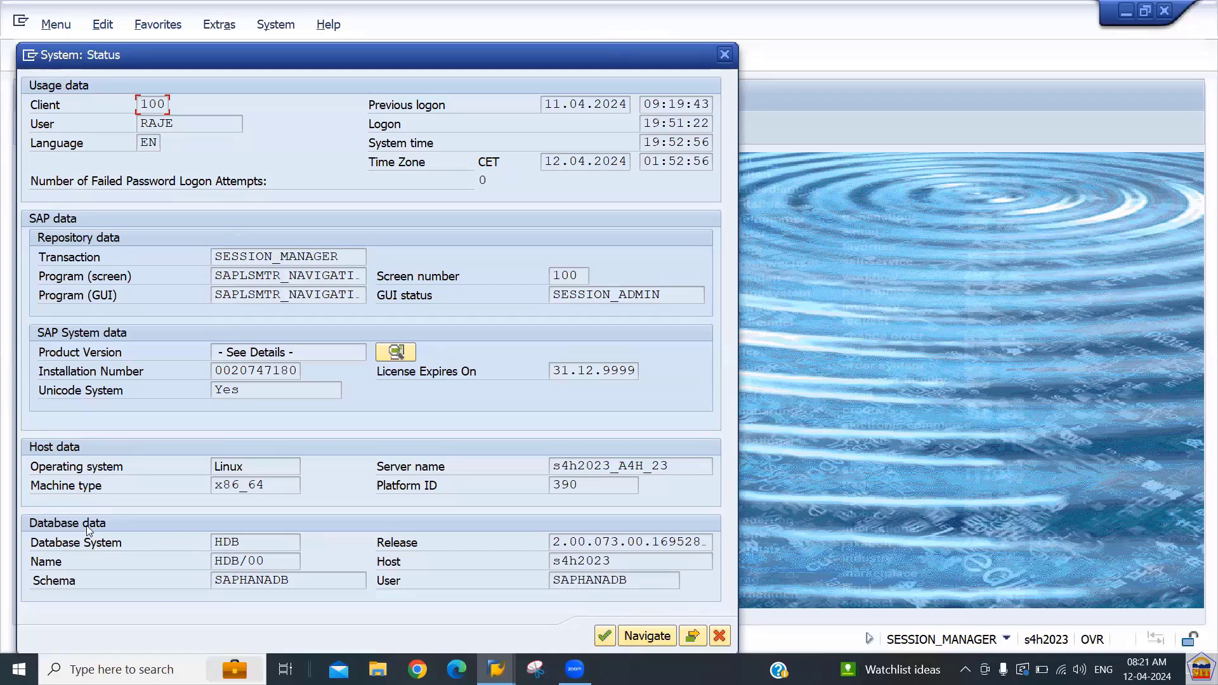
{"action": "left_click_drag", "start_coordinate": [242, 543], "coordinate": [197, 547]}
{"action": "left_click_drag", "start_coordinate": [312, 584], "coordinate": [202, 581]}
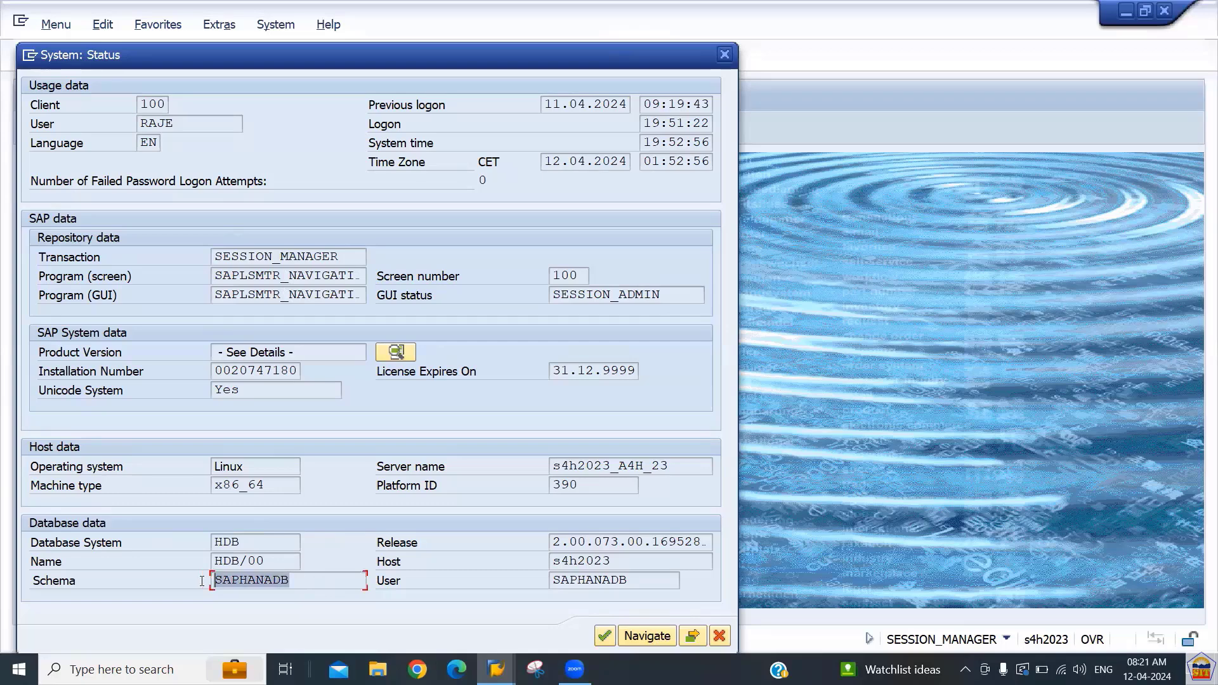
{"action": "left_click_drag", "start_coordinate": [629, 579], "coordinate": [501, 587]}
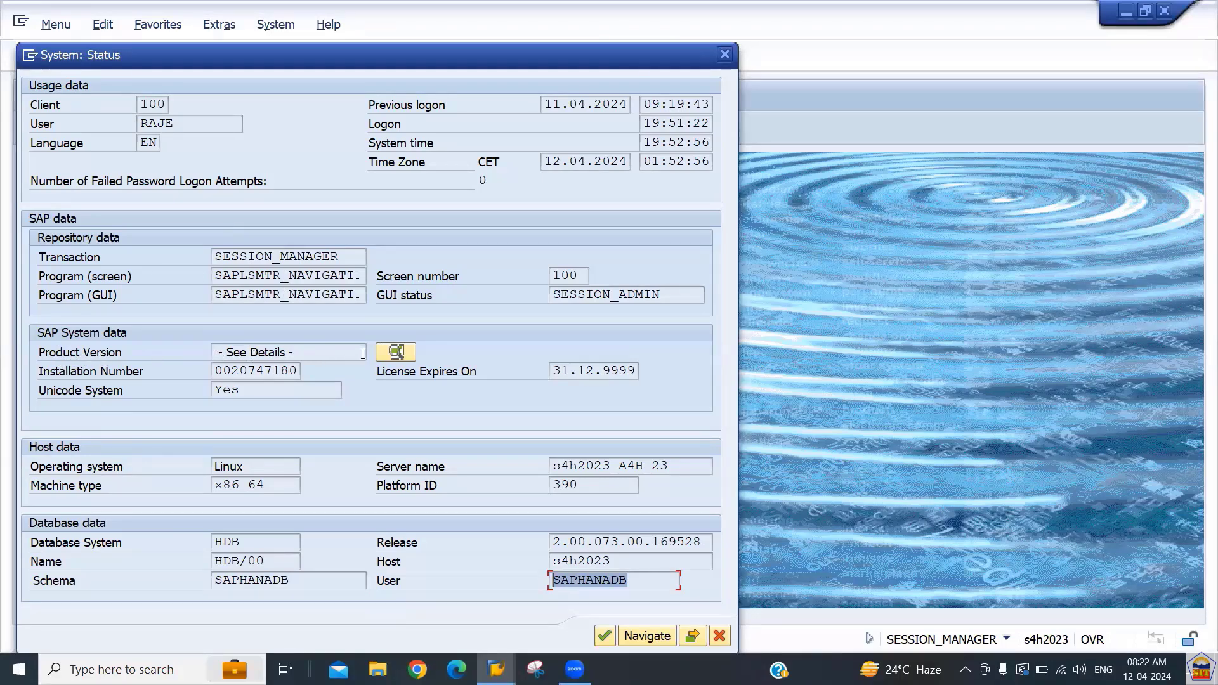
- View the installed product versions in the product version details, go through the listed entries and close the details
{"action": "left_click", "coordinate": [393, 353]}
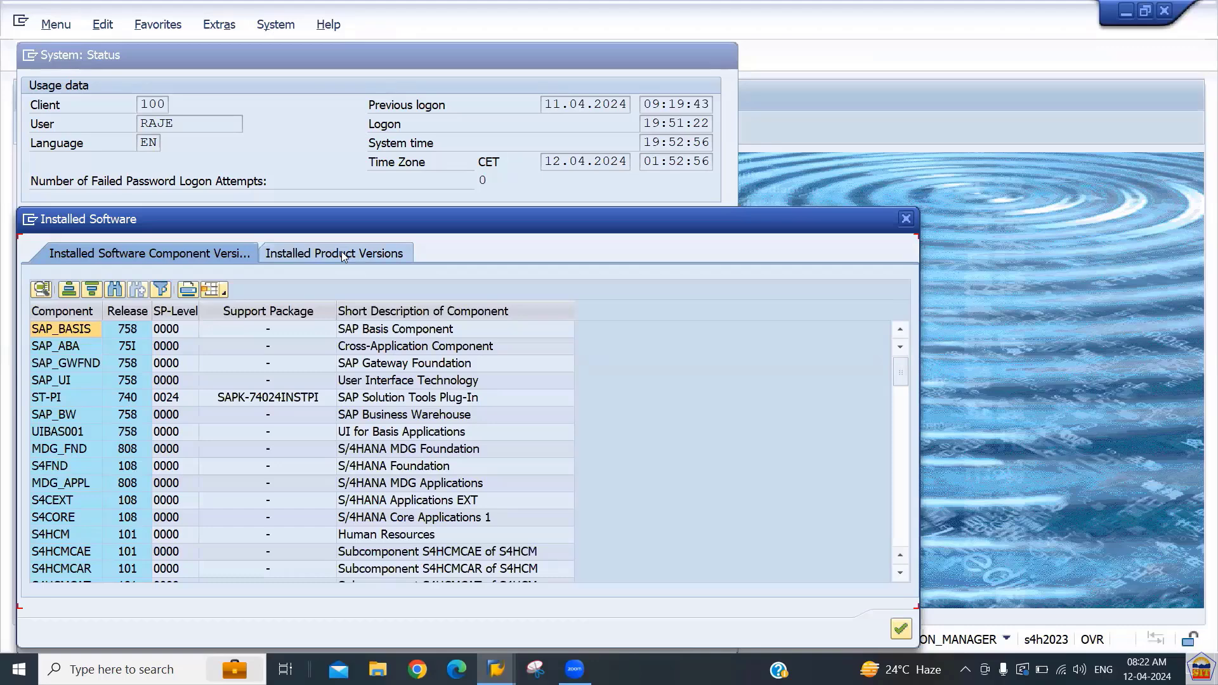
{"action": "left_click", "coordinate": [341, 252]}
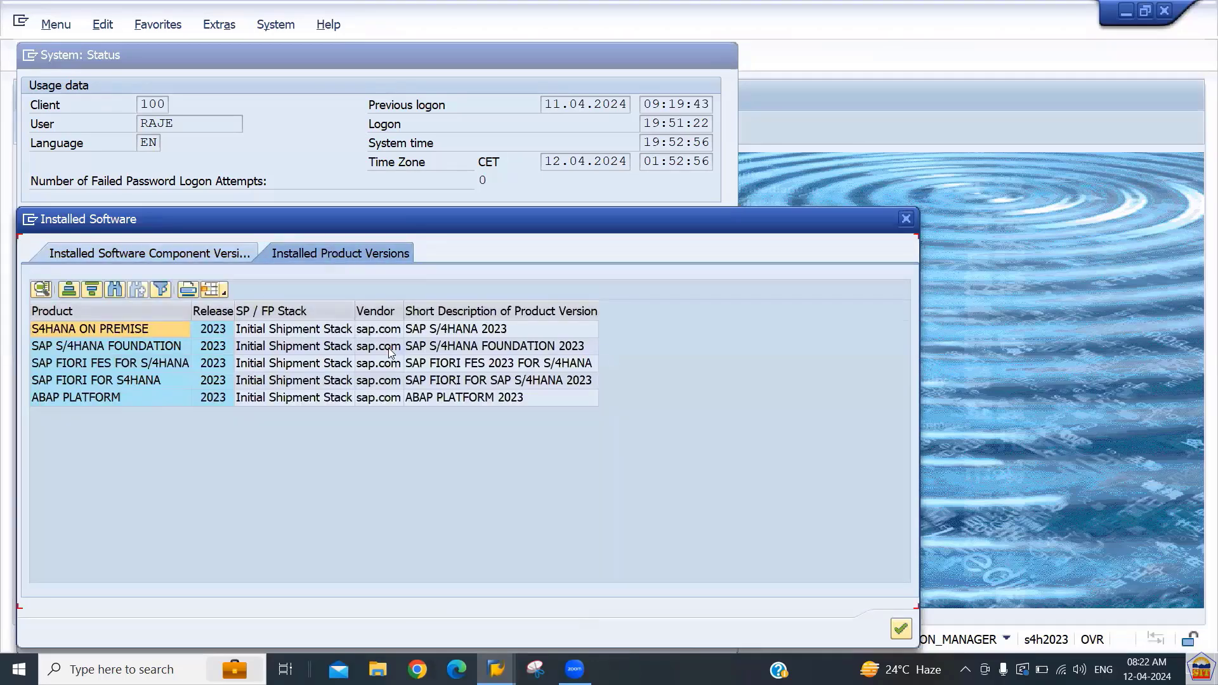
{"action": "left_click", "coordinate": [470, 336]}
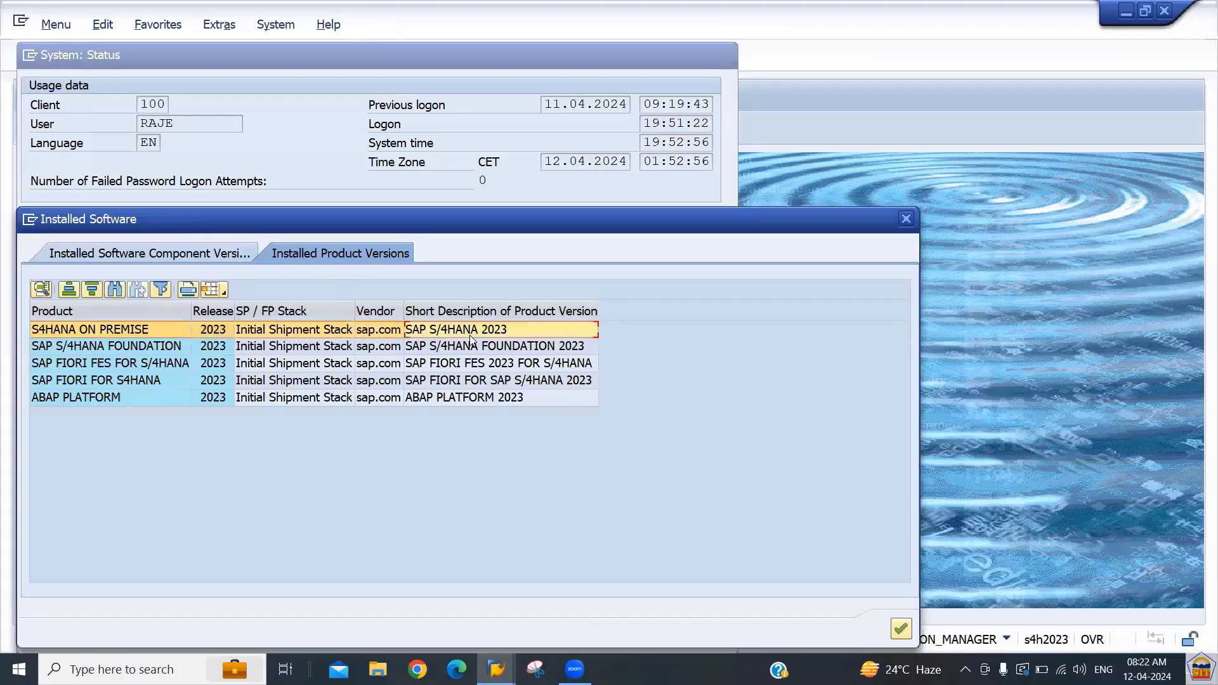
{"action": "key", "text": "Down"}
{"action": "key", "text": "Down"}
{"action": "key", "text": "Down"}
{"action": "key", "text": "Down"}
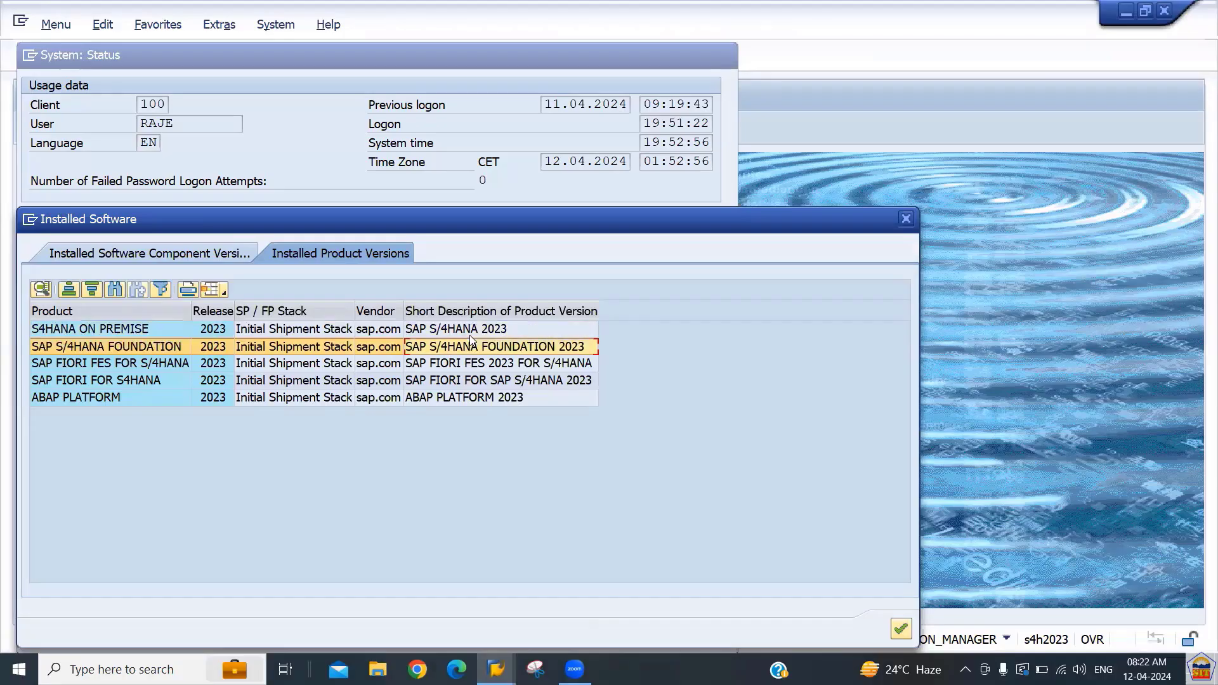
{"action": "key", "text": "Up"}
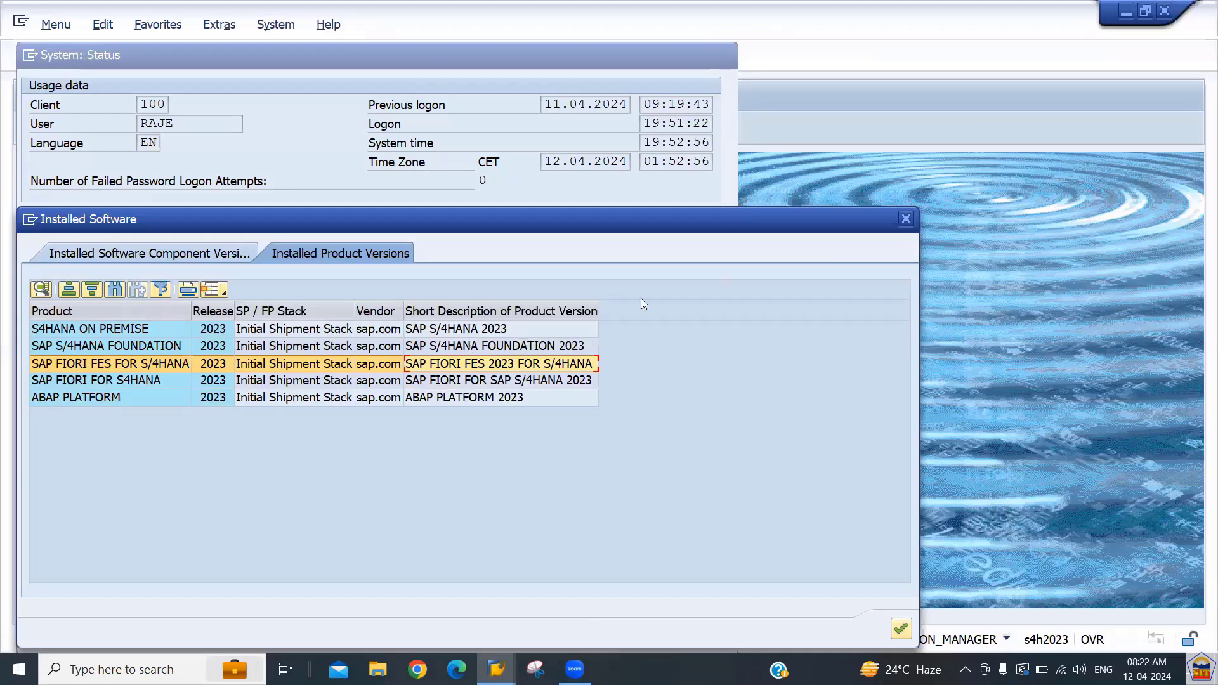
{"action": "left_click", "coordinate": [905, 219]}
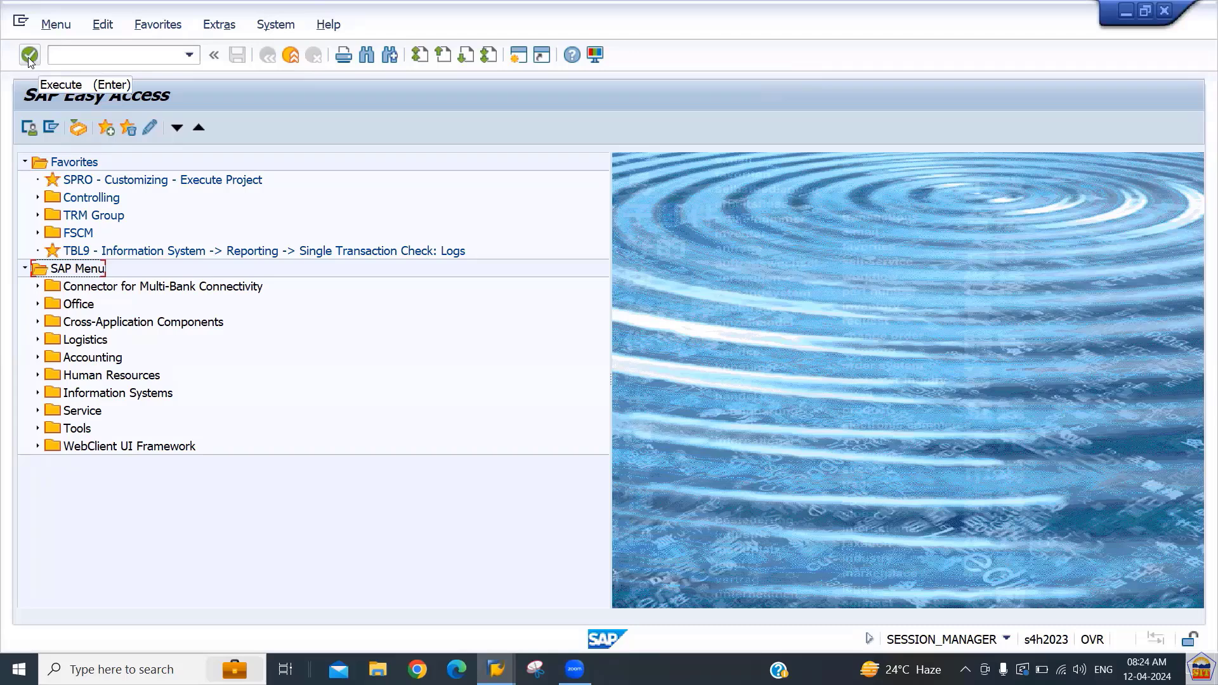
- Examine the history of previously used transaction codes, and toggle the command field's visibility
{"action": "left_click", "coordinate": [190, 56]}
{"action": "left_click", "coordinate": [189, 56]}
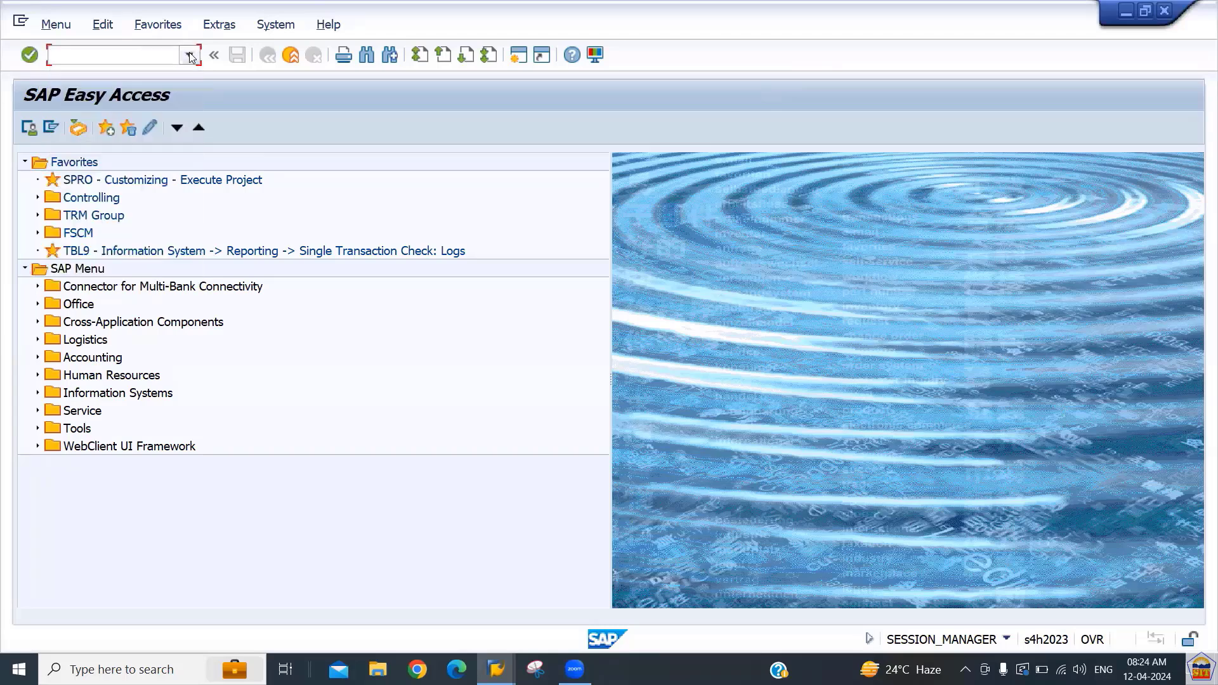
{"action": "left_click", "coordinate": [189, 56]}
{"action": "left_click", "coordinate": [190, 56]}
{"action": "left_click", "coordinate": [190, 56]}
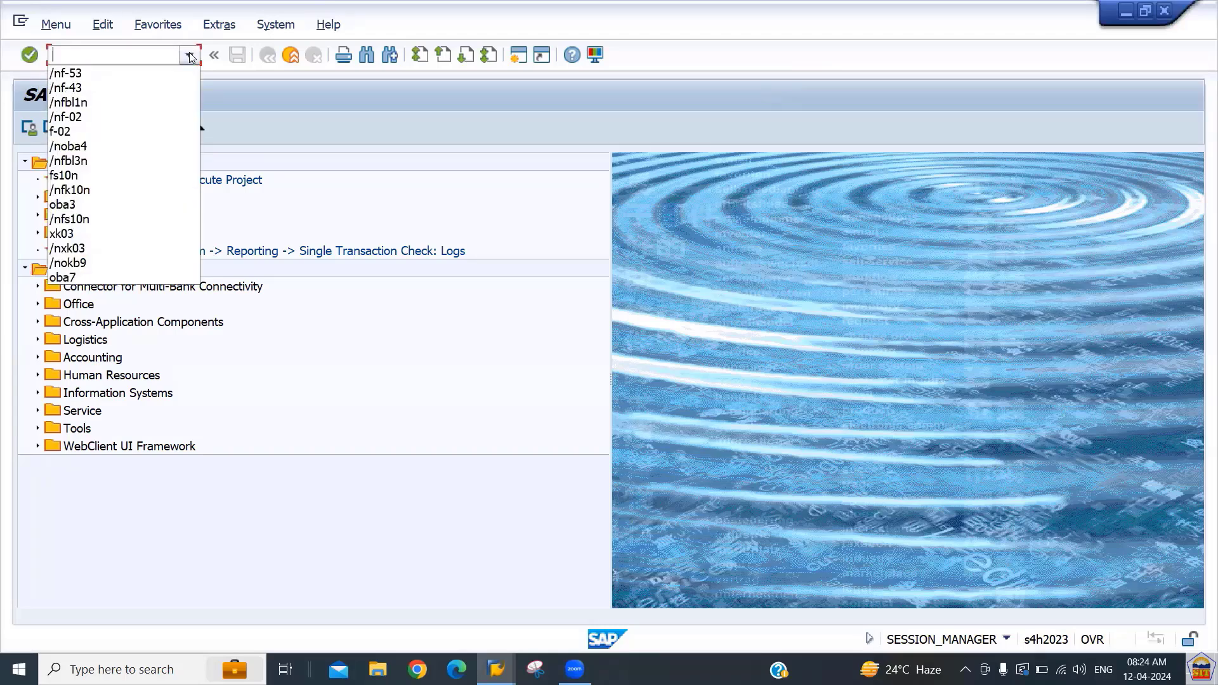
{"action": "left_click", "coordinate": [190, 56]}
{"action": "left_click", "coordinate": [189, 56]}
{"action": "left_click", "coordinate": [190, 56]}
{"action": "left_click", "coordinate": [190, 56]}
{"action": "double_click", "coordinate": [192, 58]}
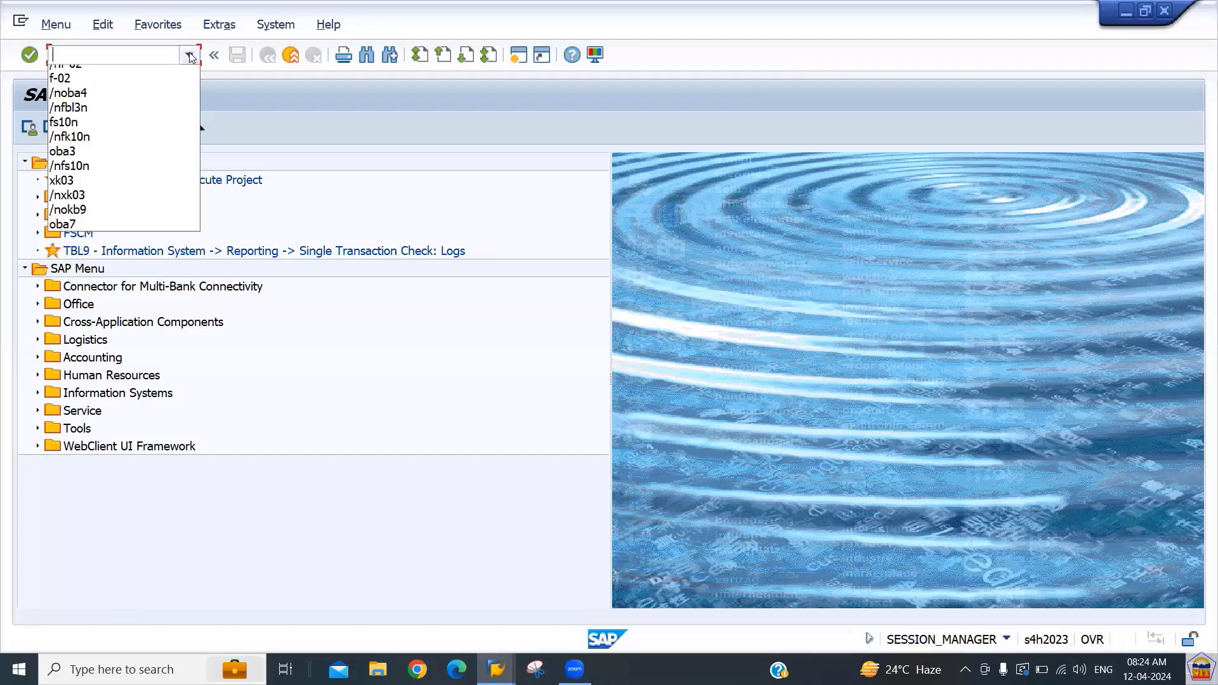
{"action": "left_click", "coordinate": [189, 55]}
{"action": "left_click", "coordinate": [190, 55]}
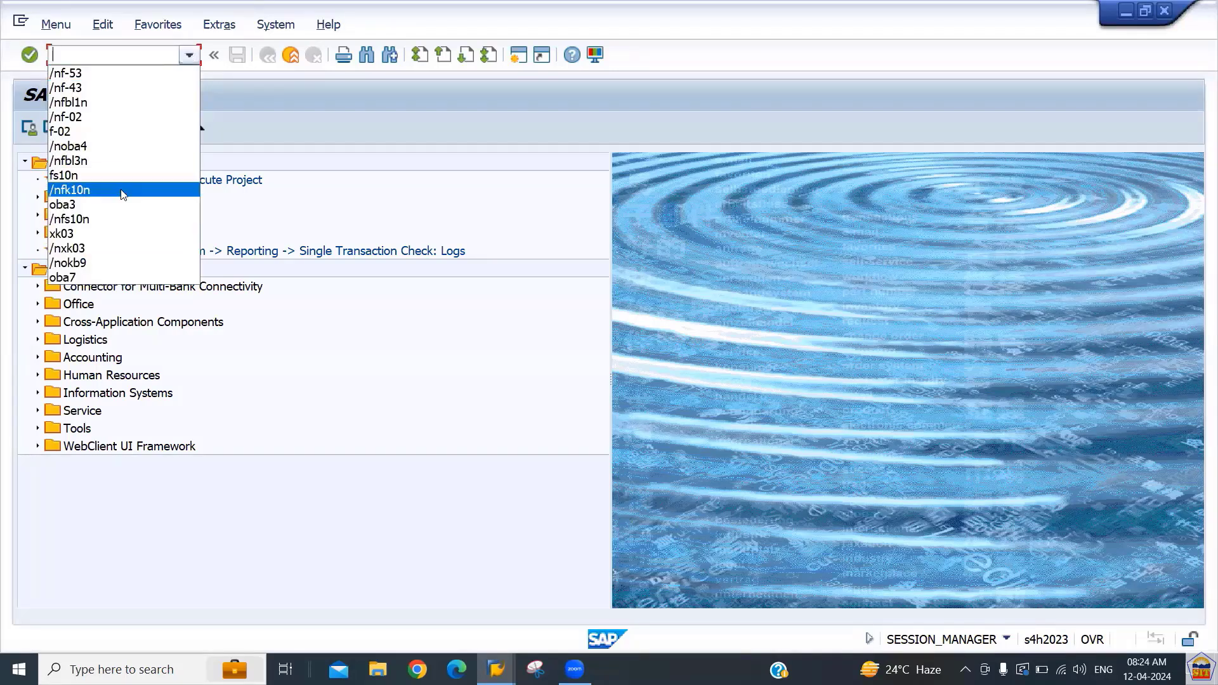
{"action": "left_click", "coordinate": [216, 60]}
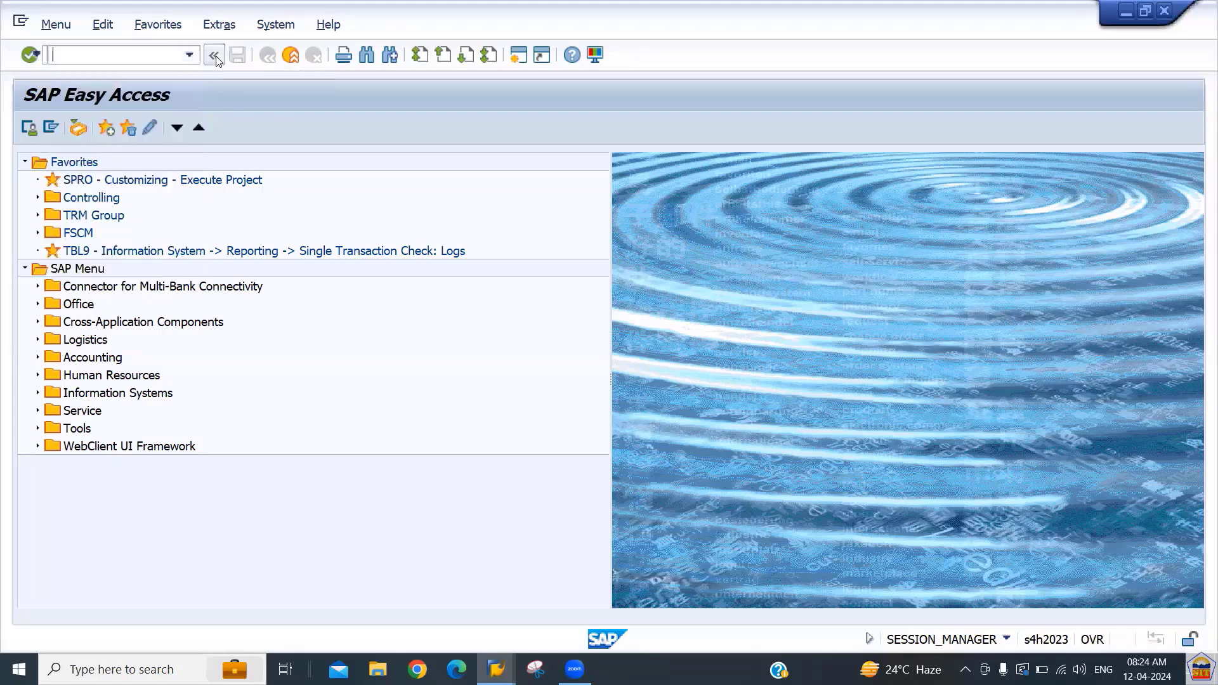
{"action": "left_click", "coordinate": [217, 59]}
- Start transaction F-02 and fill the header with document date 12.04.2024, company code 2266 and currency USD
{"action": "left_click", "coordinate": [57, 57]}
{"action": "type", "text": "f-02"}
{"action": "key", "text": "Return"}
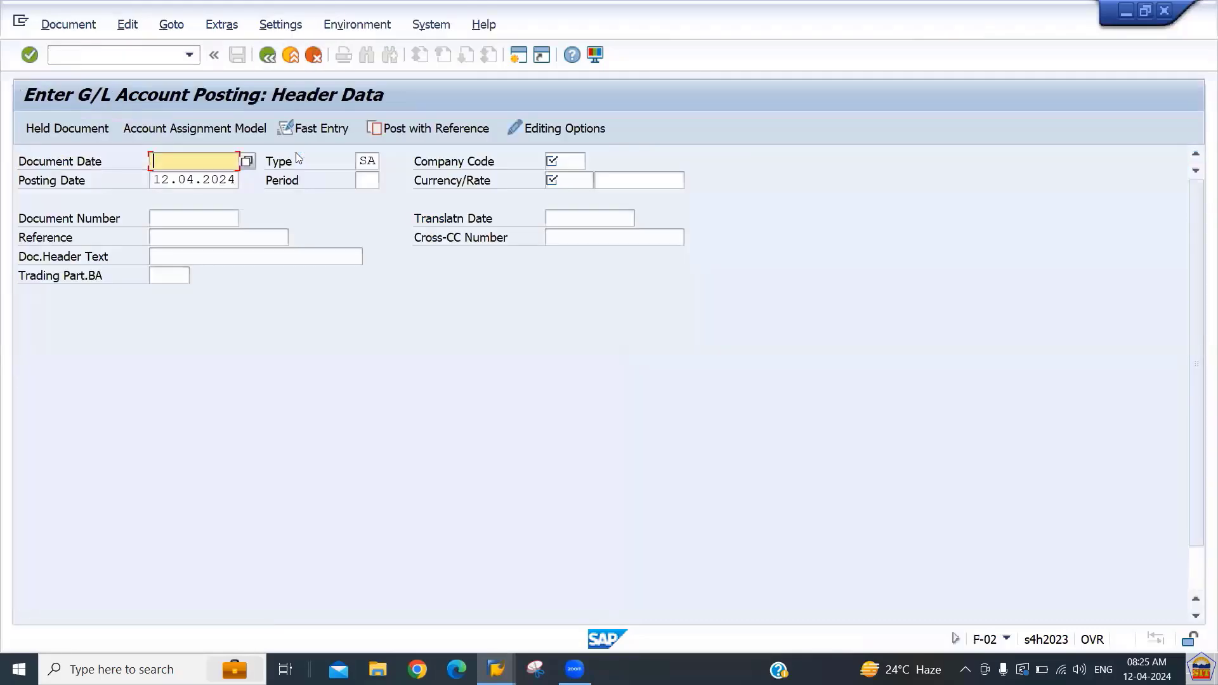
{"action": "key", "text": "Down"}
{"action": "type", "text": "12"}
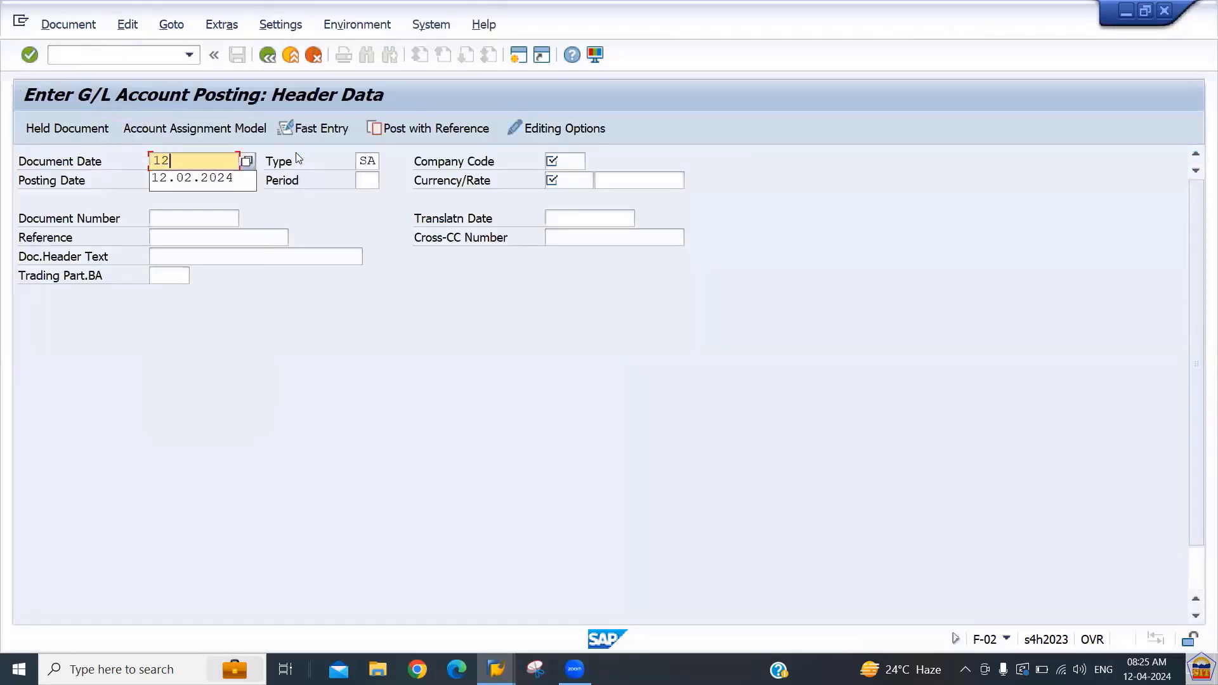
{"action": "type", "text": ".04.2024"}
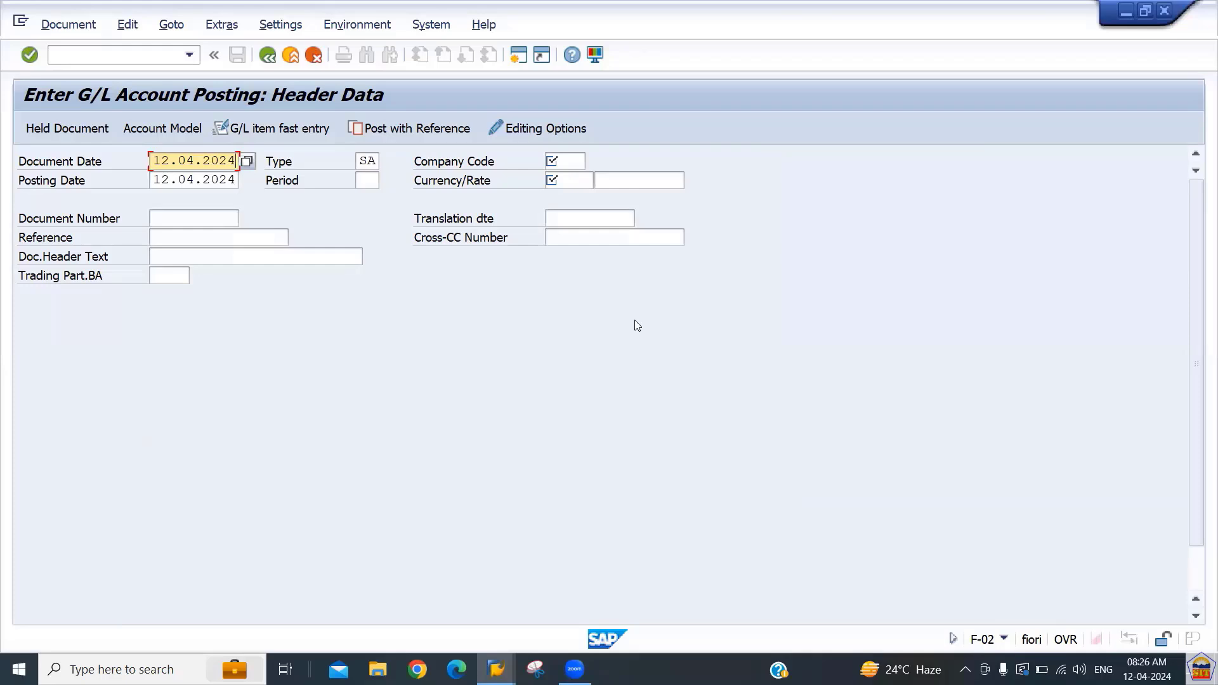
{"action": "key", "text": "Tab"}
{"action": "key", "text": "Tab"}
{"action": "type", "text": "2266"}
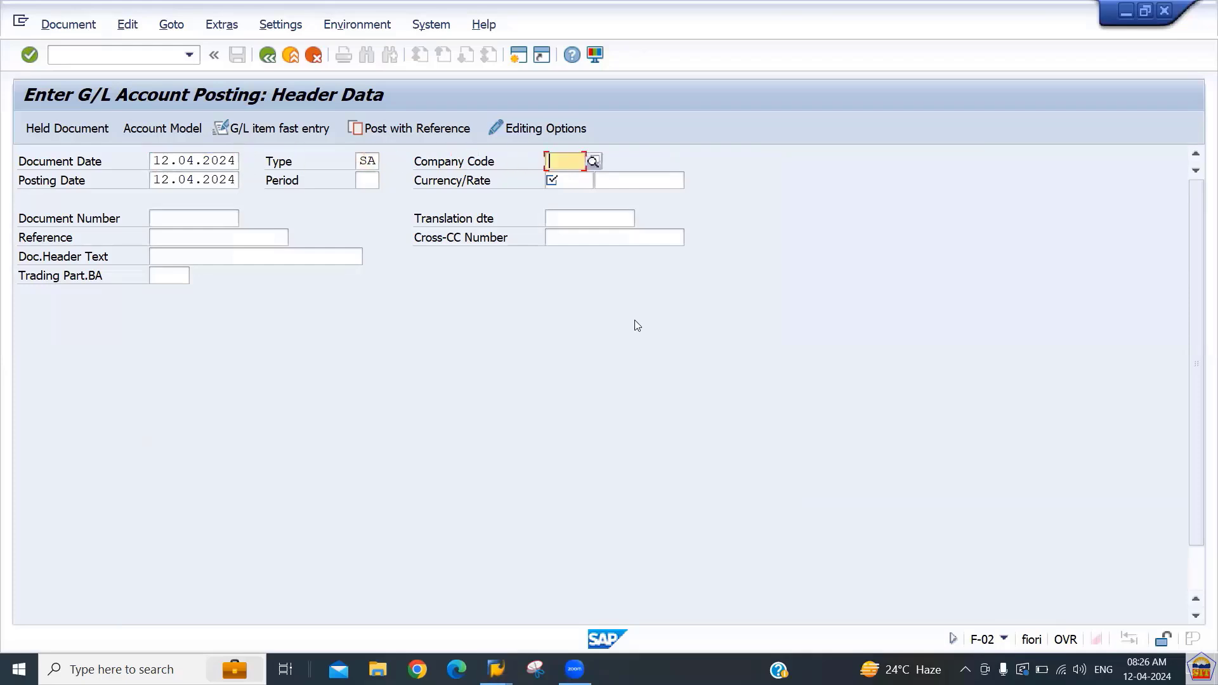
{"action": "key", "text": "Tab"}
{"action": "type", "text": "inr"}
- Enter posting key 40 and G/L account 200100 for the first line item and proceed to its item details
{"action": "key", "text": "Tab"}
{"action": "key", "text": "Tab"}
{"action": "key", "text": "Tab"}
{"action": "key", "text": "Tab"}
{"action": "key", "text": "Tab"}
{"action": "key", "text": "Tab"}
{"action": "key", "text": "Tab"}
{"action": "key", "text": "Tab"}
{"action": "key", "text": "Tab"}
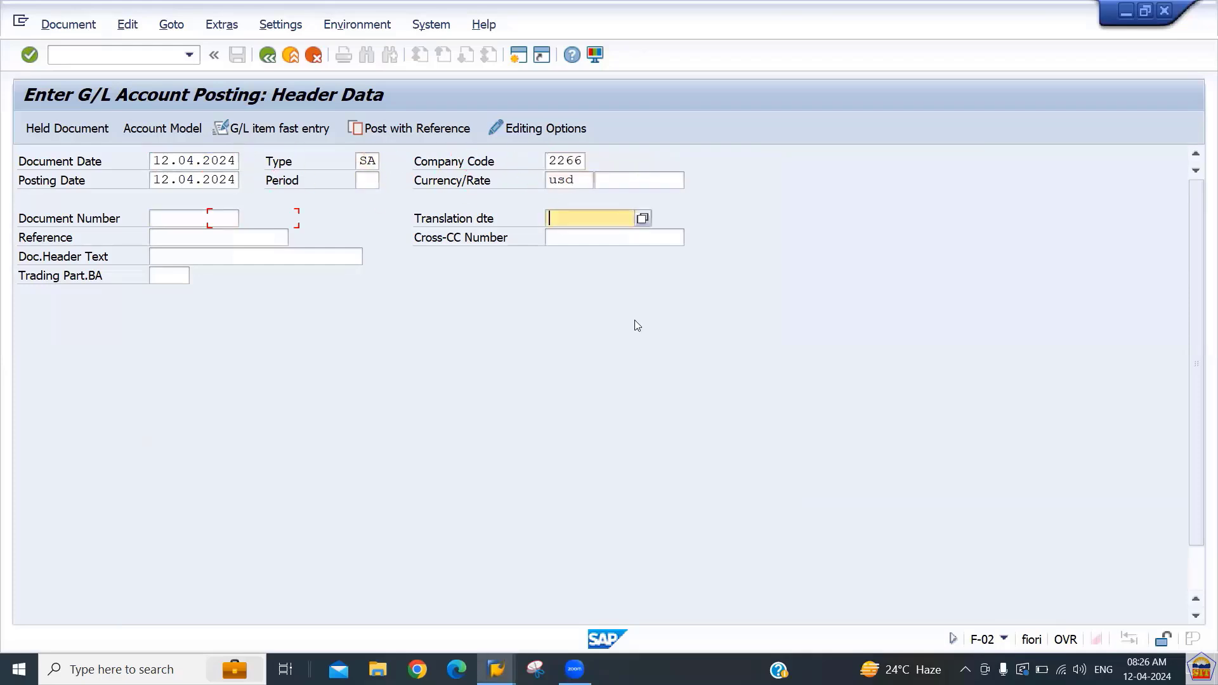
{"action": "type", "text": "20"}
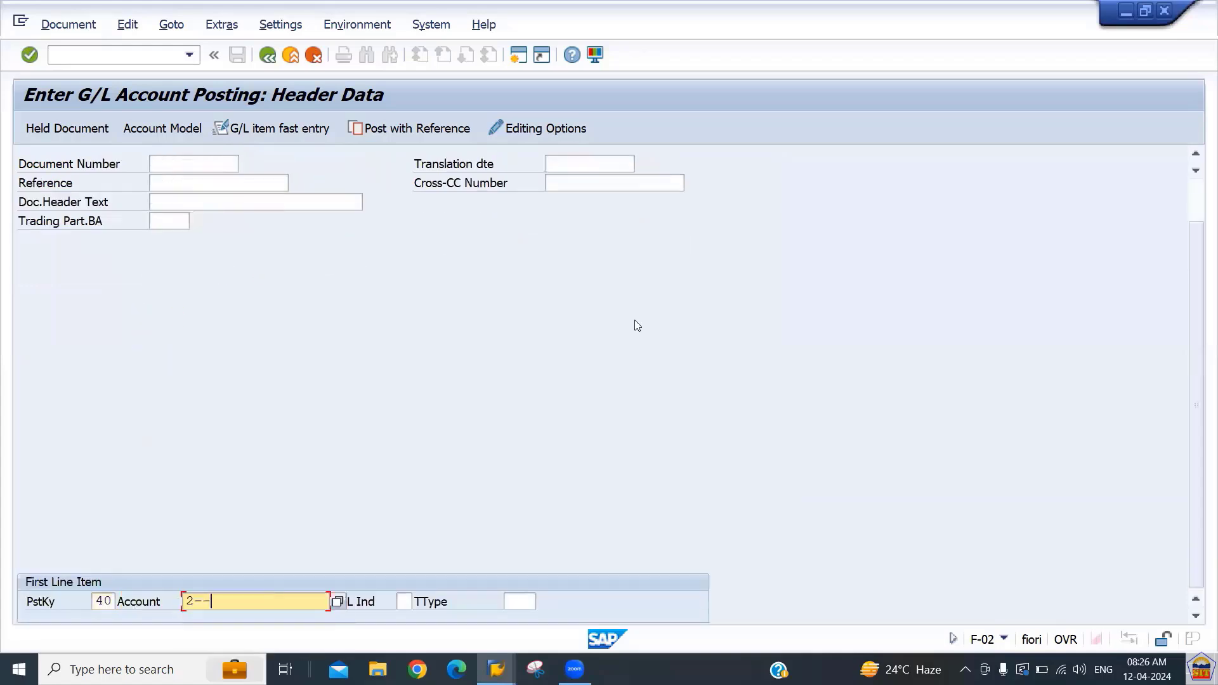
{"action": "type", "text": "0100"}
{"action": "key", "text": "Return"}
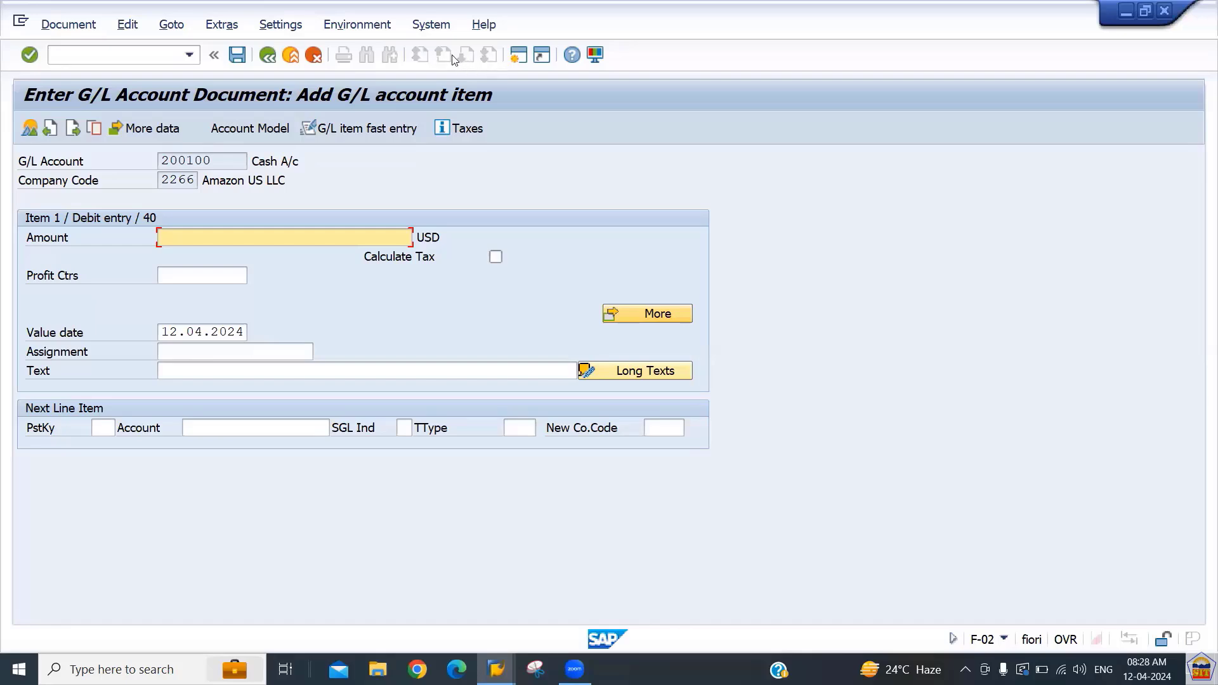
- Open a new session and view the available window and session control commands
{"action": "key", "text": "ctrl+n"}
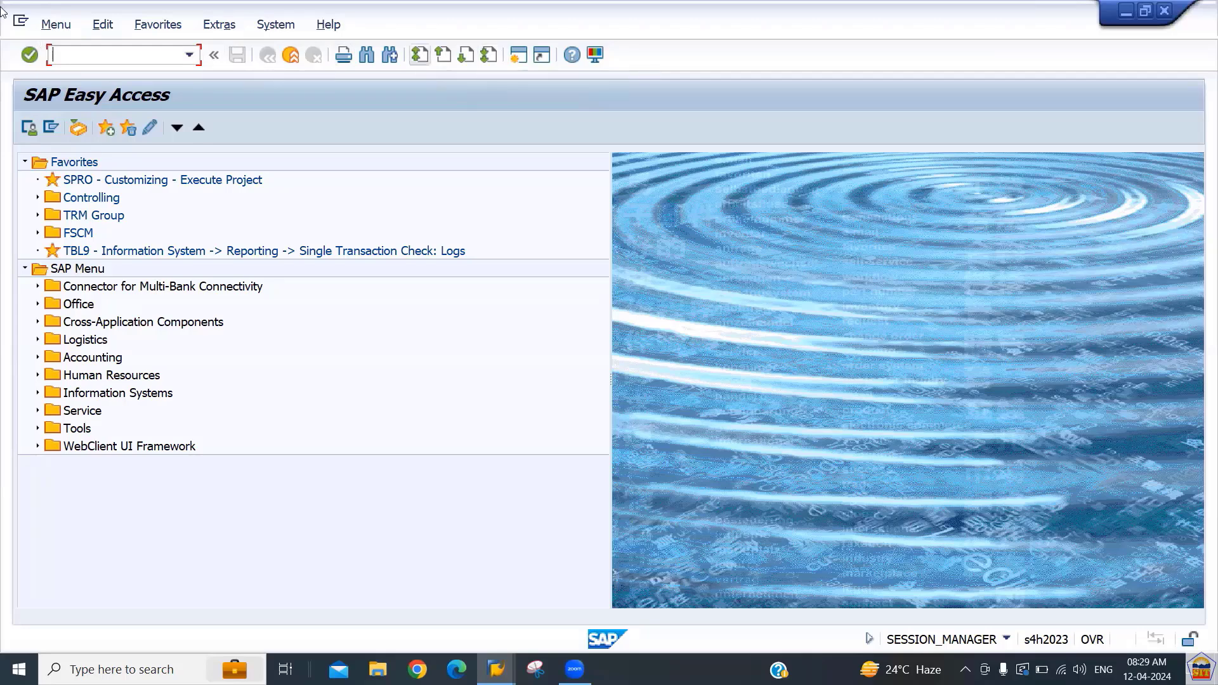
{"action": "left_click", "coordinate": [19, 23]}
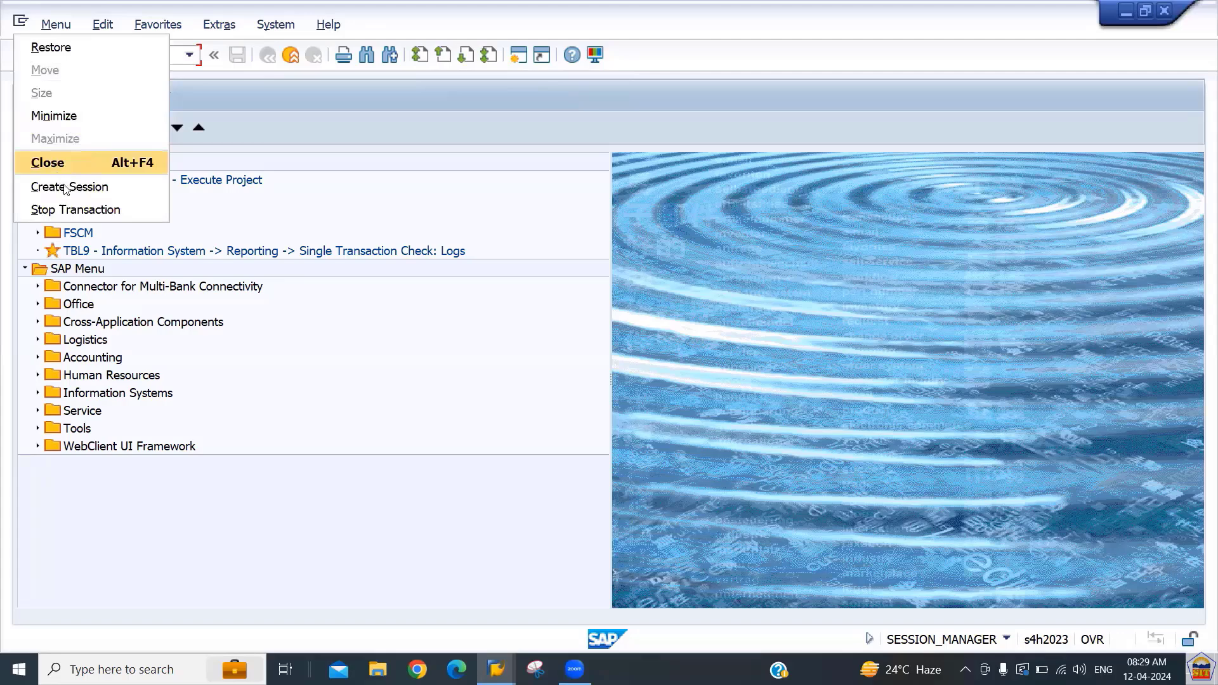
{"action": "left_click", "coordinate": [512, 157]}
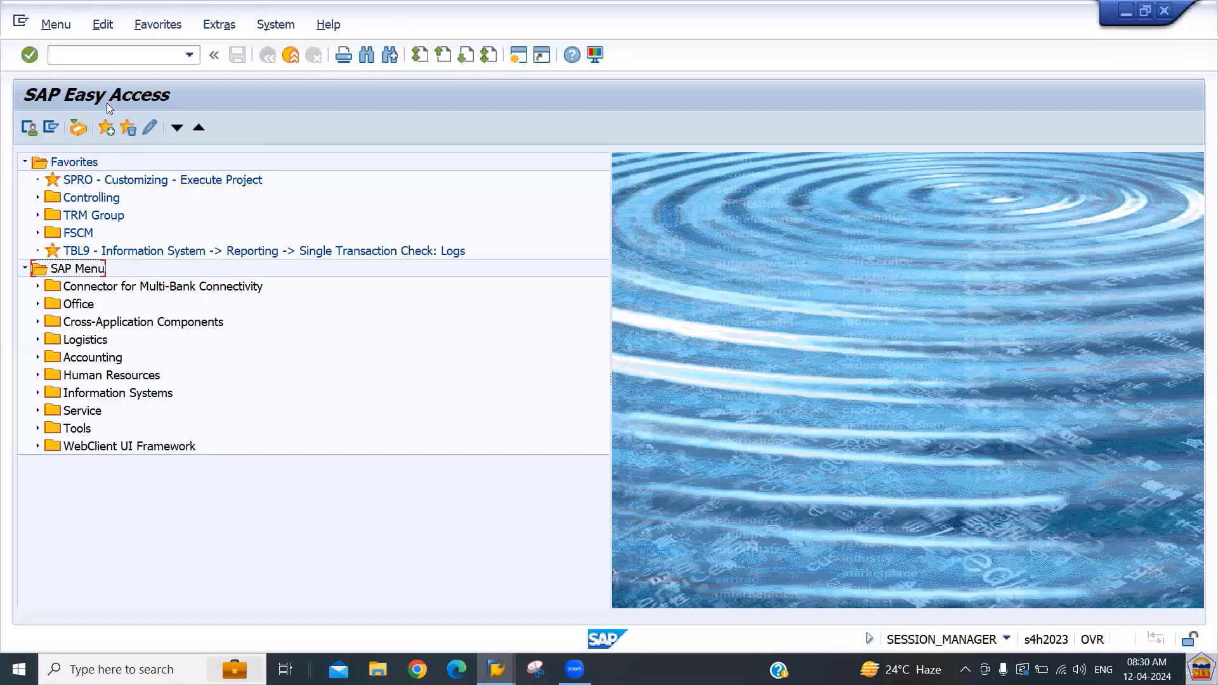
- Preview the SAP Gold, Green, Red and Purple color settings for client 100, and discard the selection
{"action": "left_click", "coordinate": [596, 55]}
{"action": "left_click", "coordinate": [608, 76]}
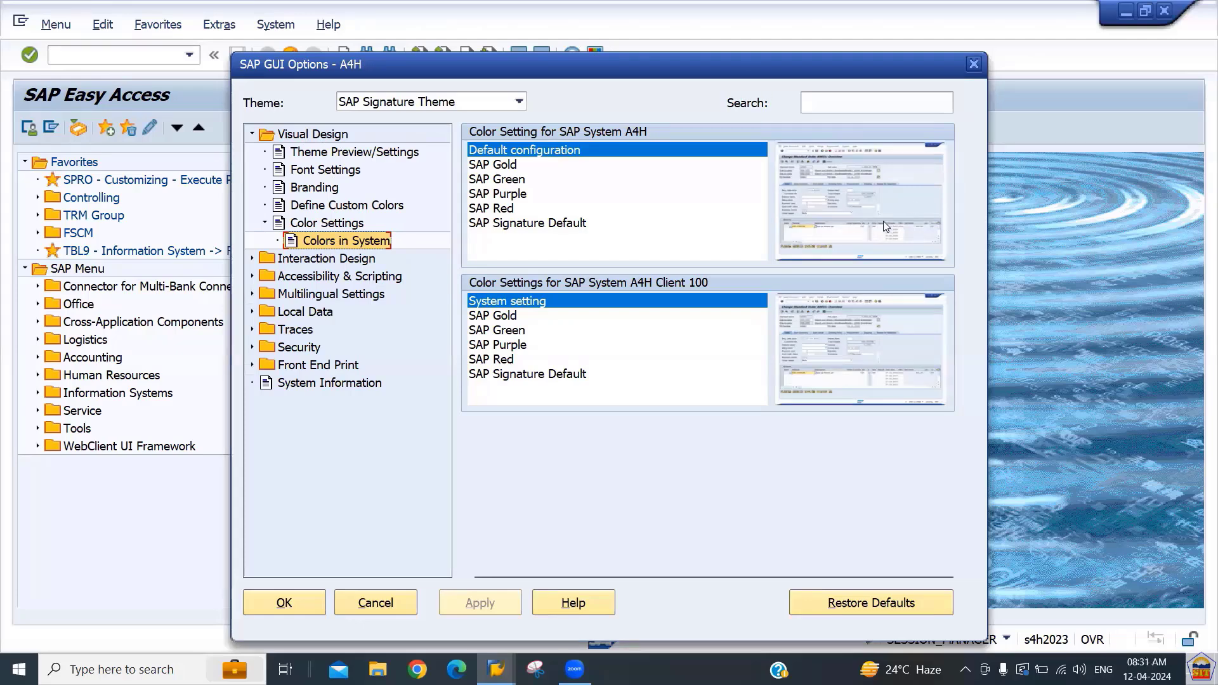
{"action": "left_click", "coordinate": [496, 323]}
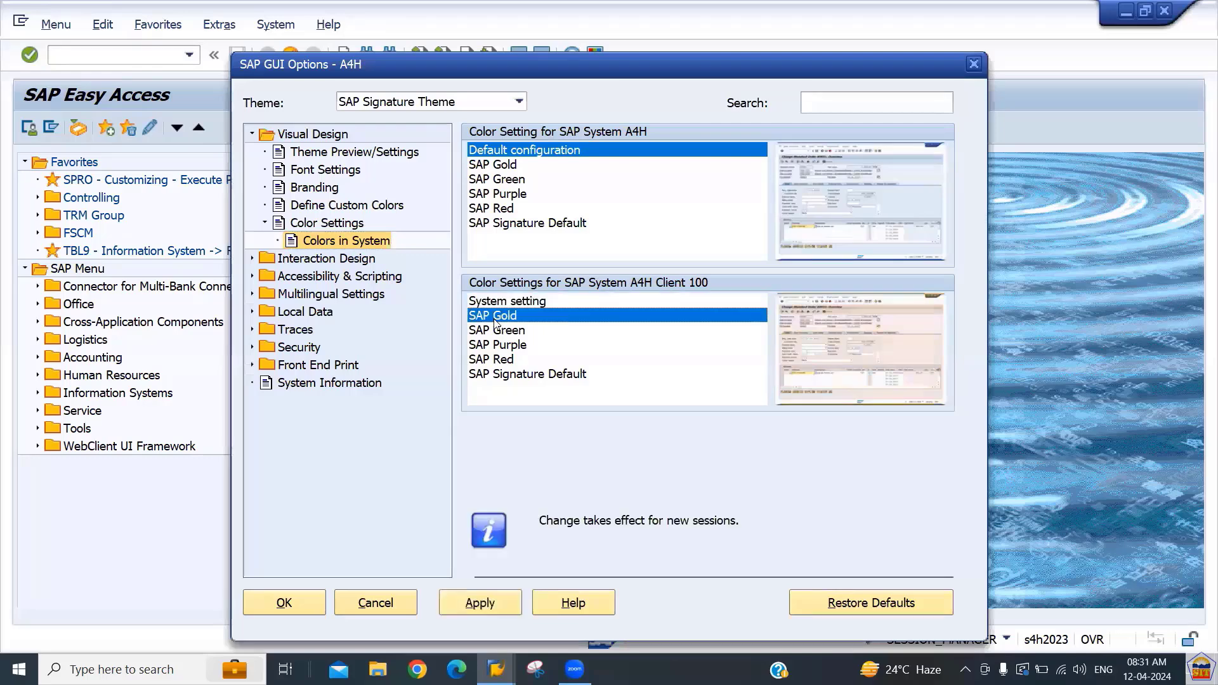
{"action": "left_click", "coordinate": [496, 335]}
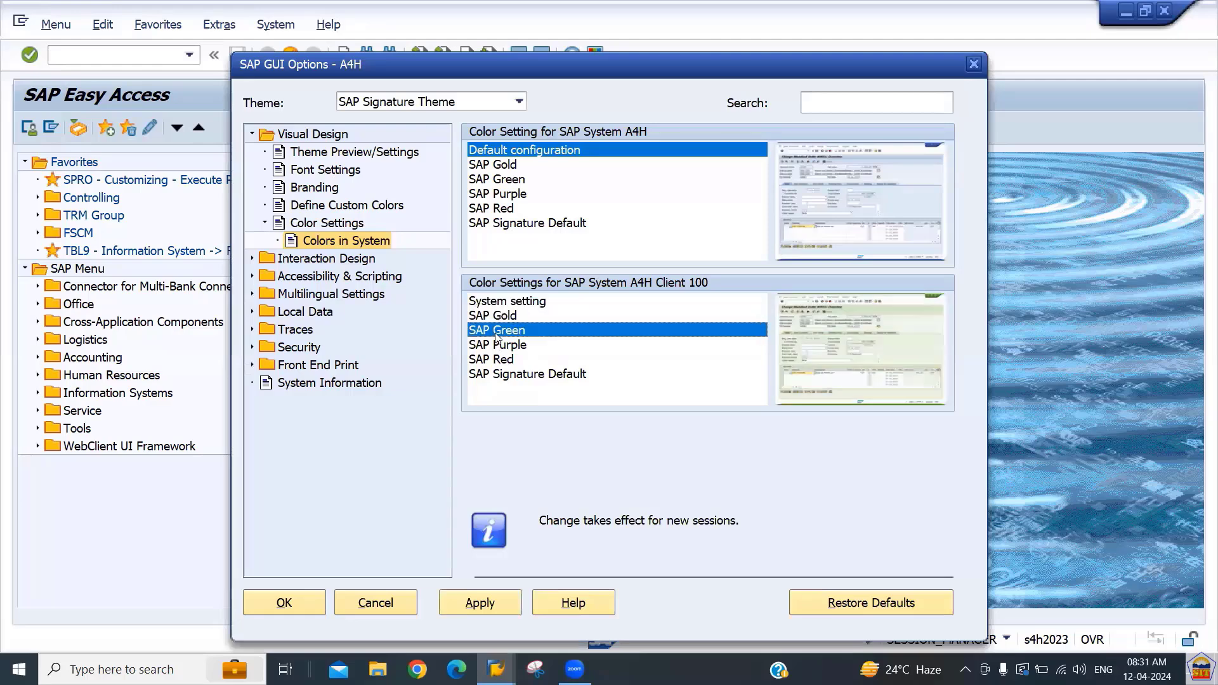
{"action": "left_click", "coordinate": [499, 358]}
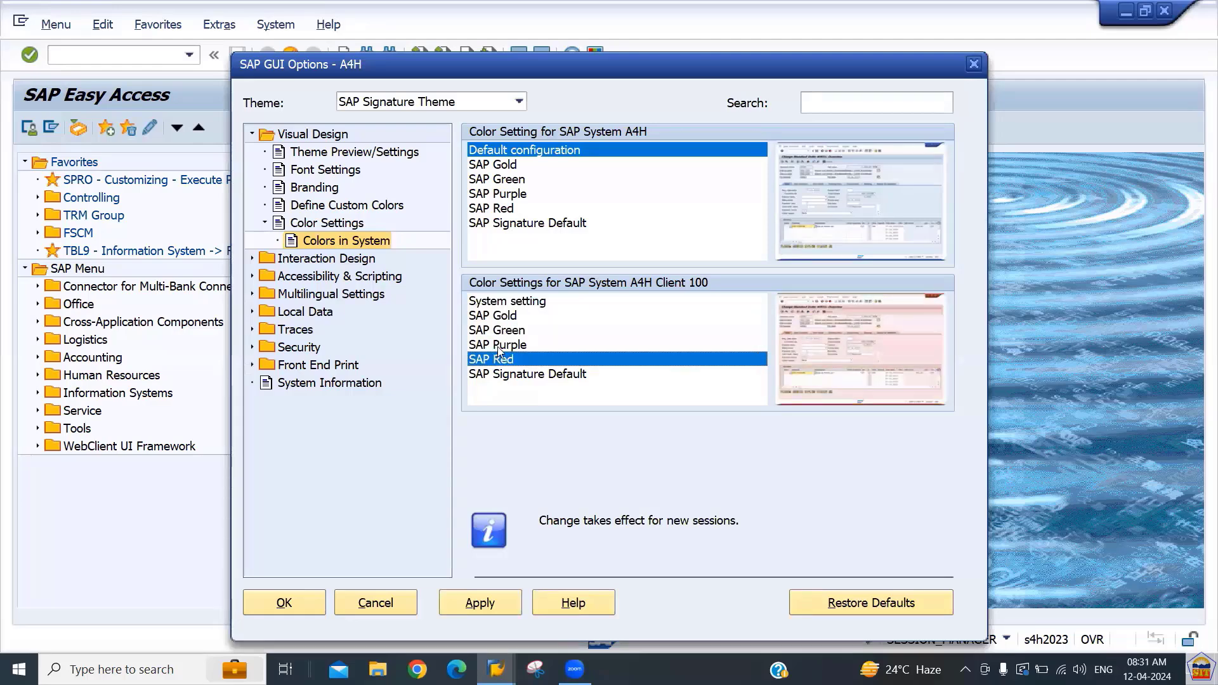
{"action": "left_click", "coordinate": [497, 347]}
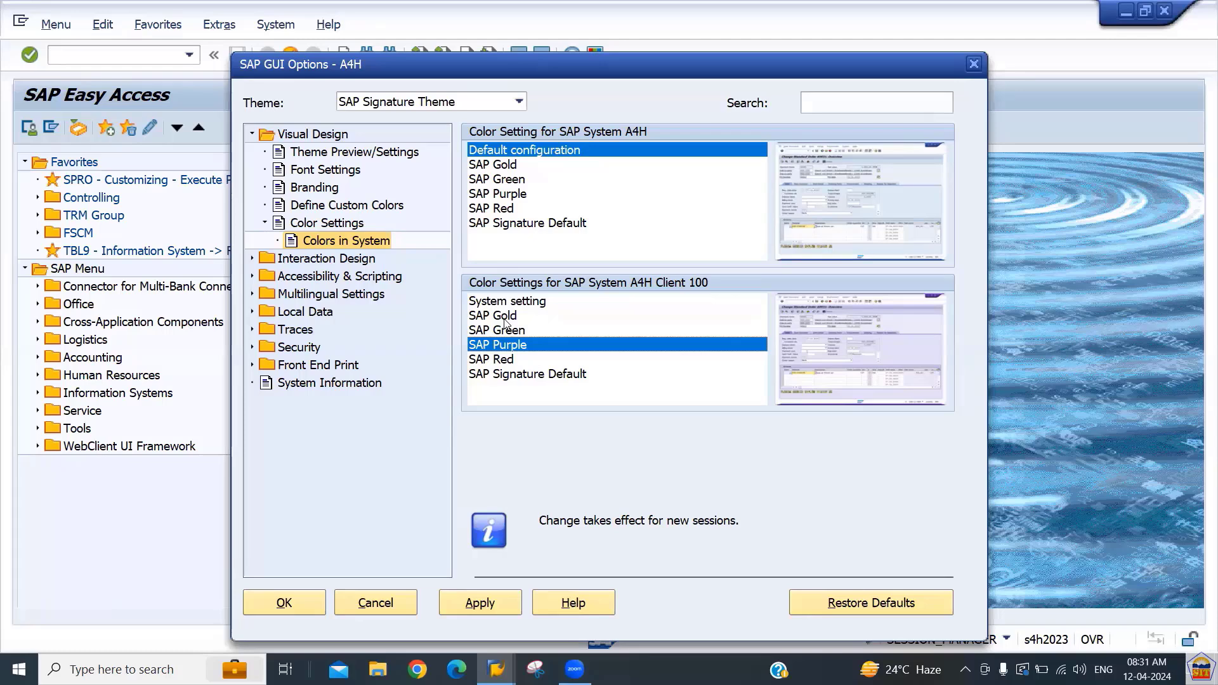
{"action": "left_click", "coordinate": [381, 609]}
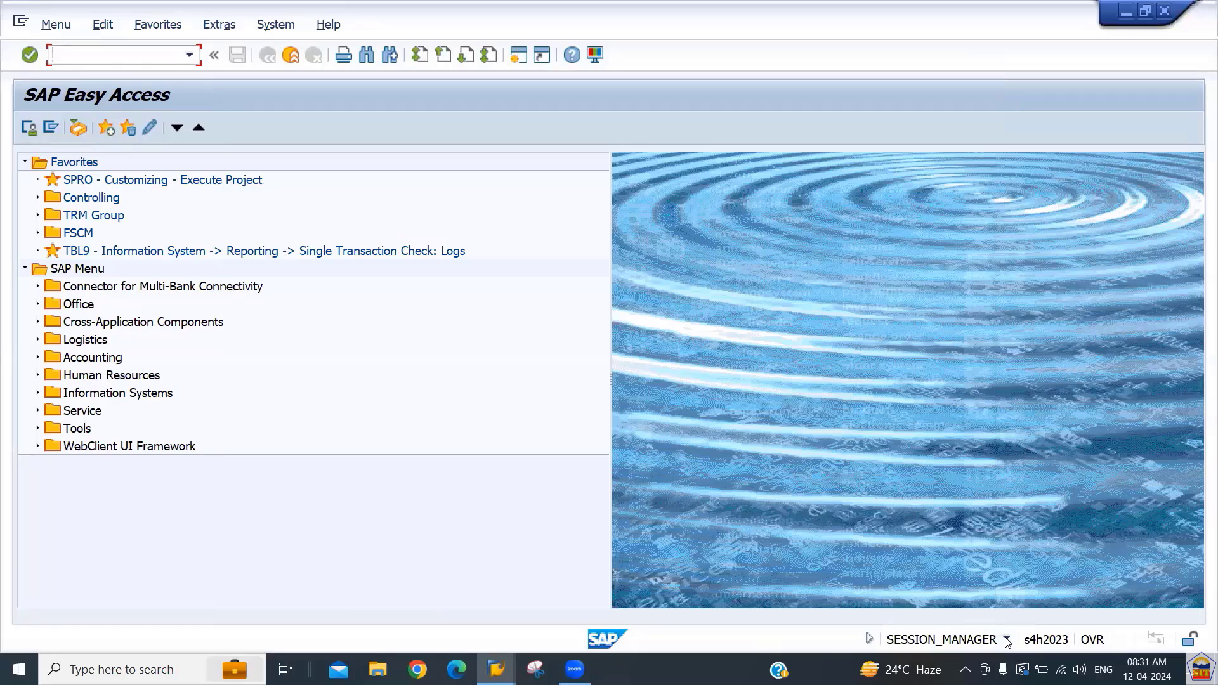
- View the session's system information, including client, program, transaction and response time
{"action": "left_click", "coordinate": [1007, 640]}
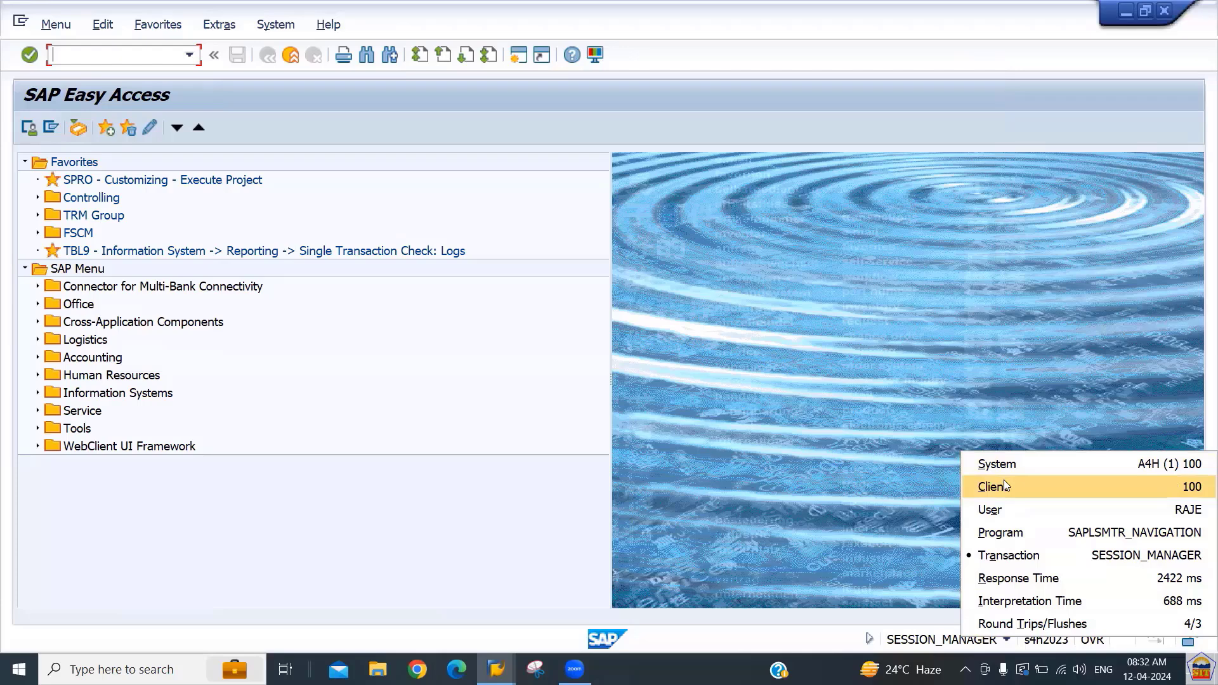
{"action": "left_click", "coordinate": [805, 546]}
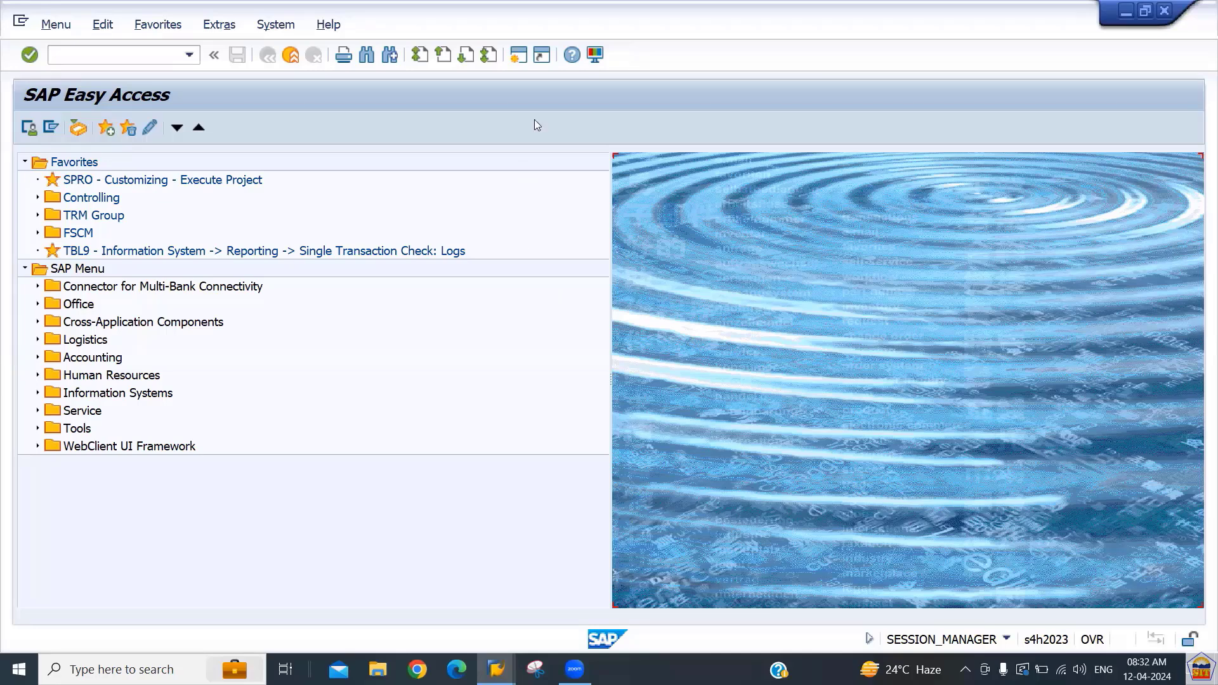
- Examine the font settings in the GUI options and the fixed-width font choices, without changing anything
{"action": "left_click", "coordinate": [595, 55]}
{"action": "left_click", "coordinate": [614, 79]}
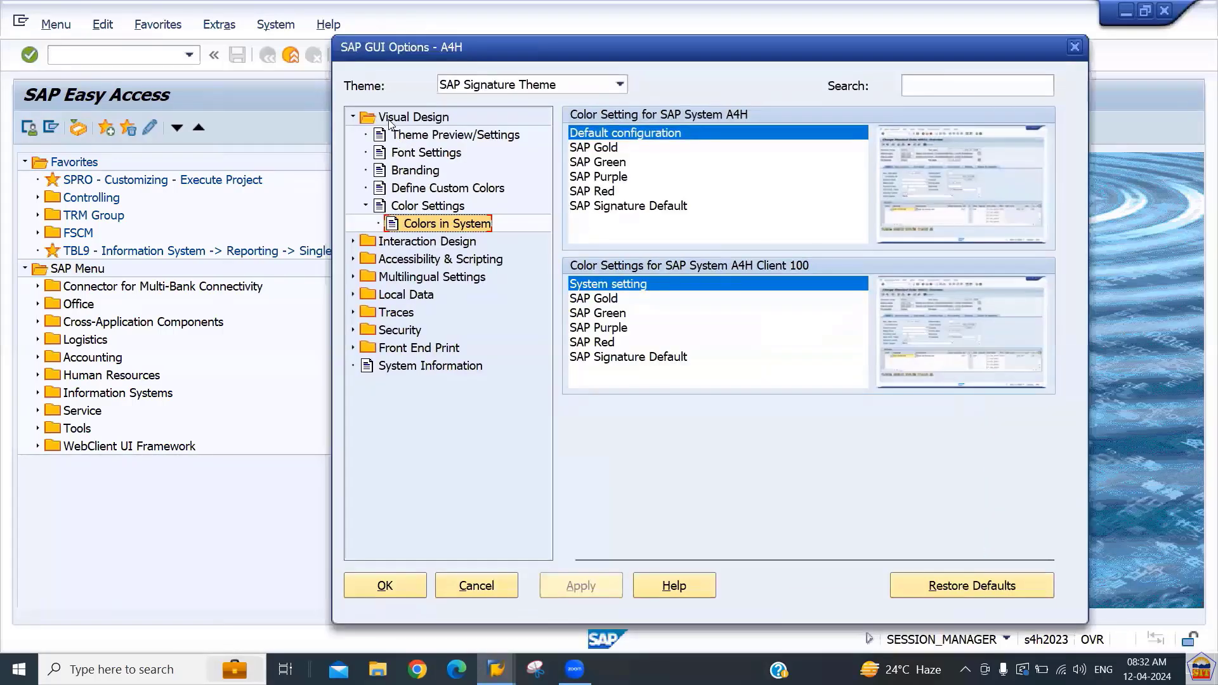
{"action": "left_click", "coordinate": [413, 156]}
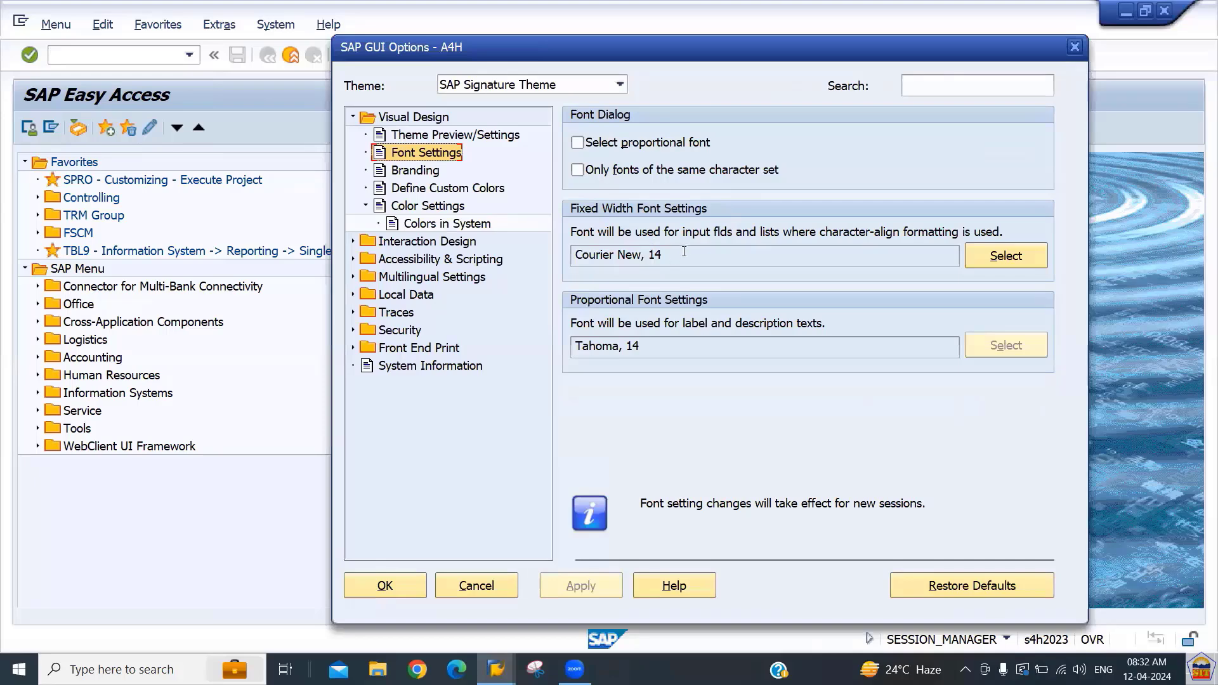
{"action": "left_click_drag", "start_coordinate": [685, 254], "coordinate": [588, 254]}
{"action": "left_click_drag", "start_coordinate": [676, 351], "coordinate": [556, 353]}
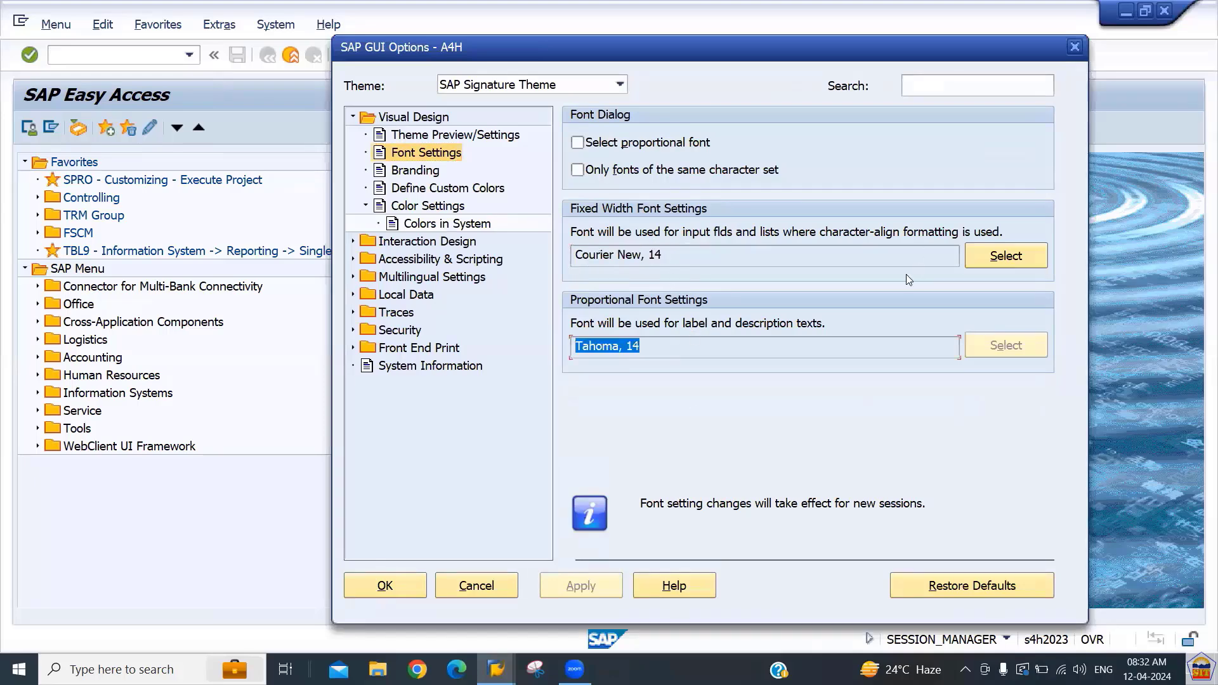
{"action": "left_click", "coordinate": [988, 258]}
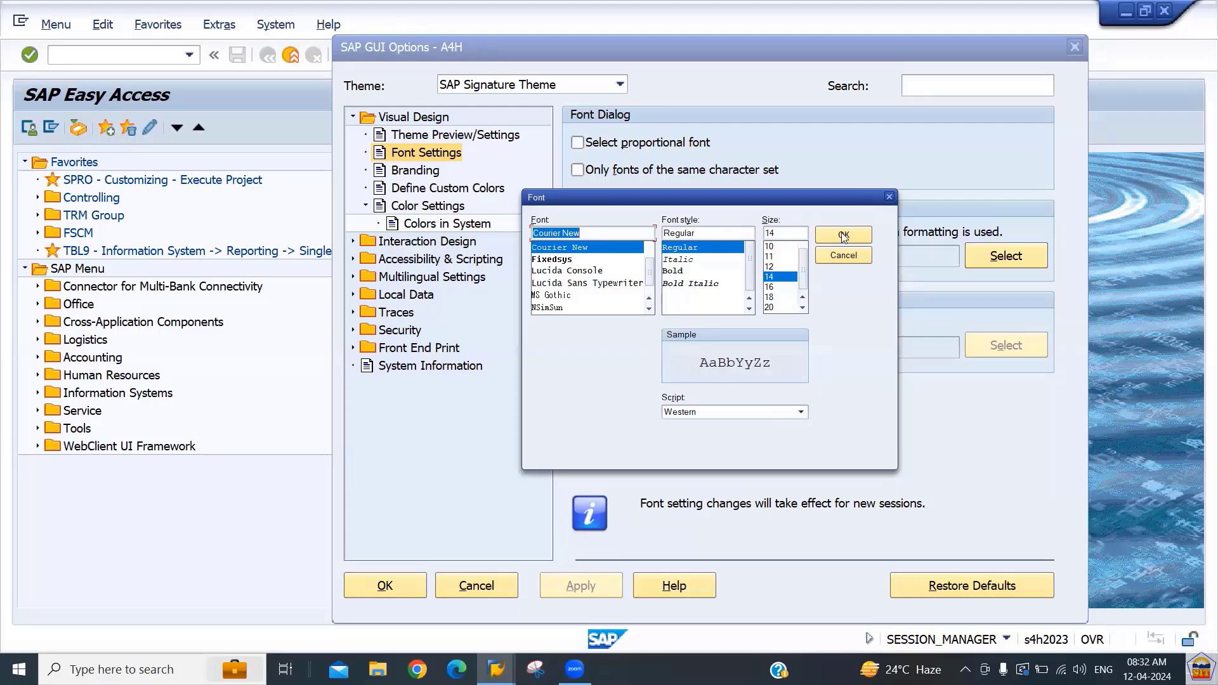
{"action": "left_click", "coordinate": [843, 254]}
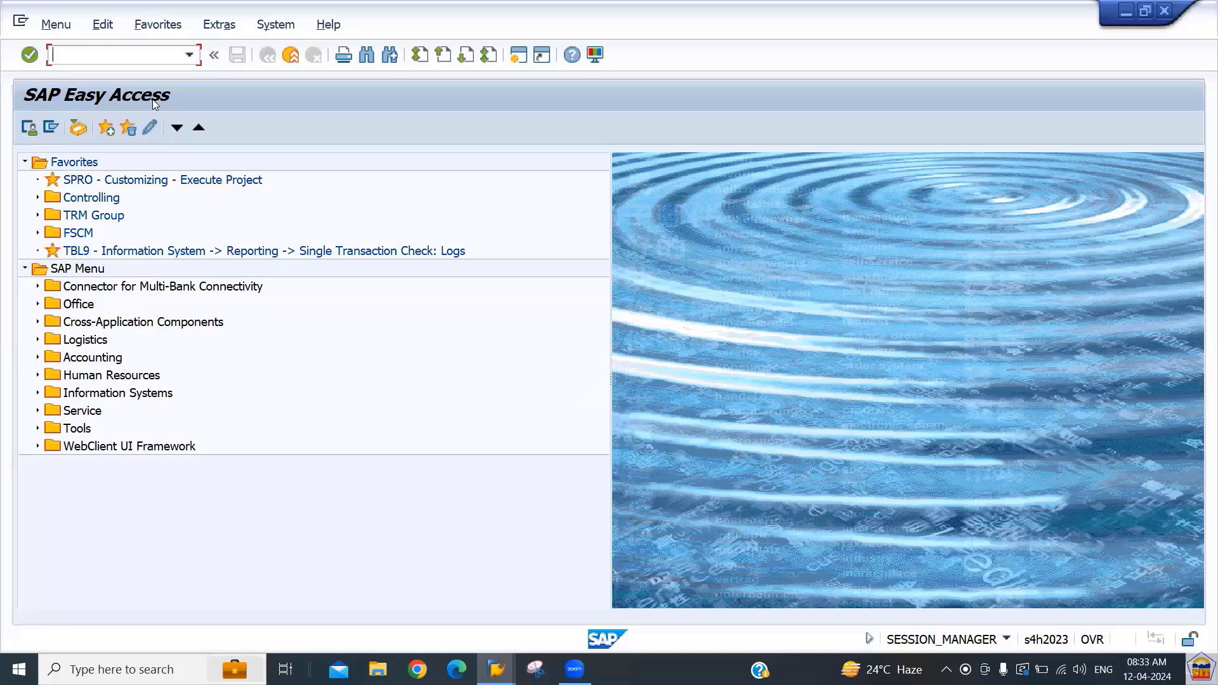
- Start transaction F-02, and replace it with F-53 in the same session using /nf-53
{"action": "type", "text": "FB50"}
{"action": "key", "text": "Return"}
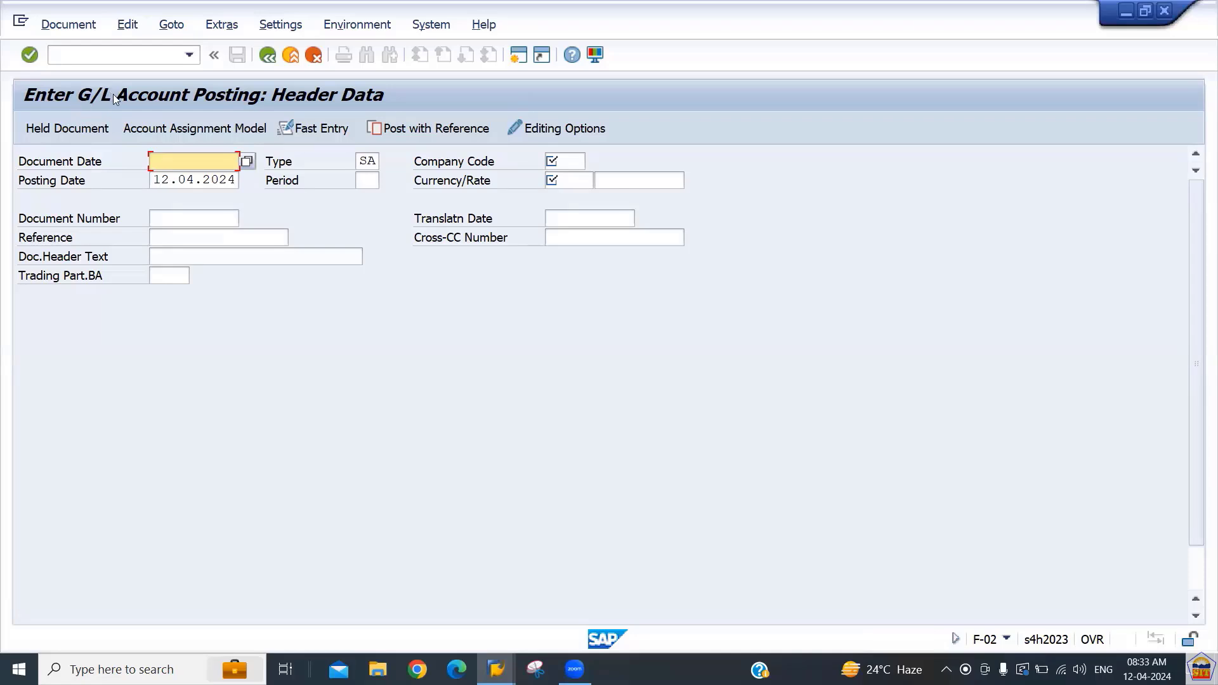
{"action": "left_click", "coordinate": [163, 55]}
{"action": "type", "text": "/nf-"}
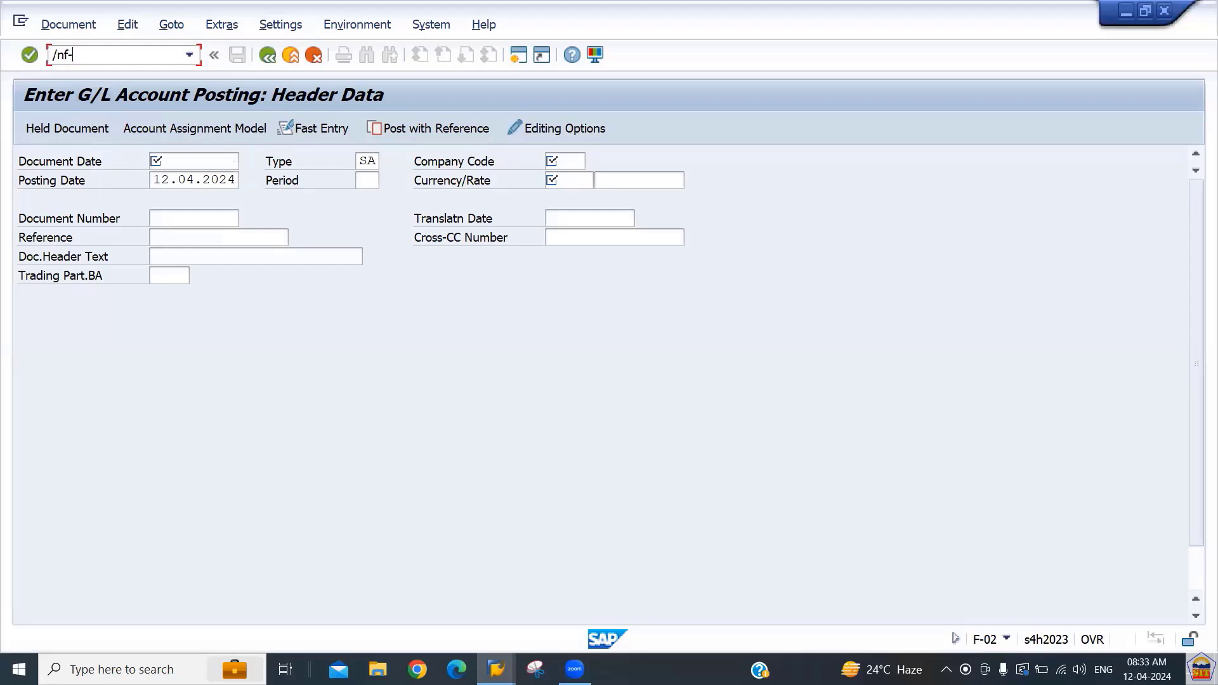
{"action": "type", "text": "43"}
{"action": "key", "text": "BackSpace"}
{"action": "key", "text": "BackSpace"}
{"action": "type", "text": "52"}
{"action": "key", "text": "Return"}
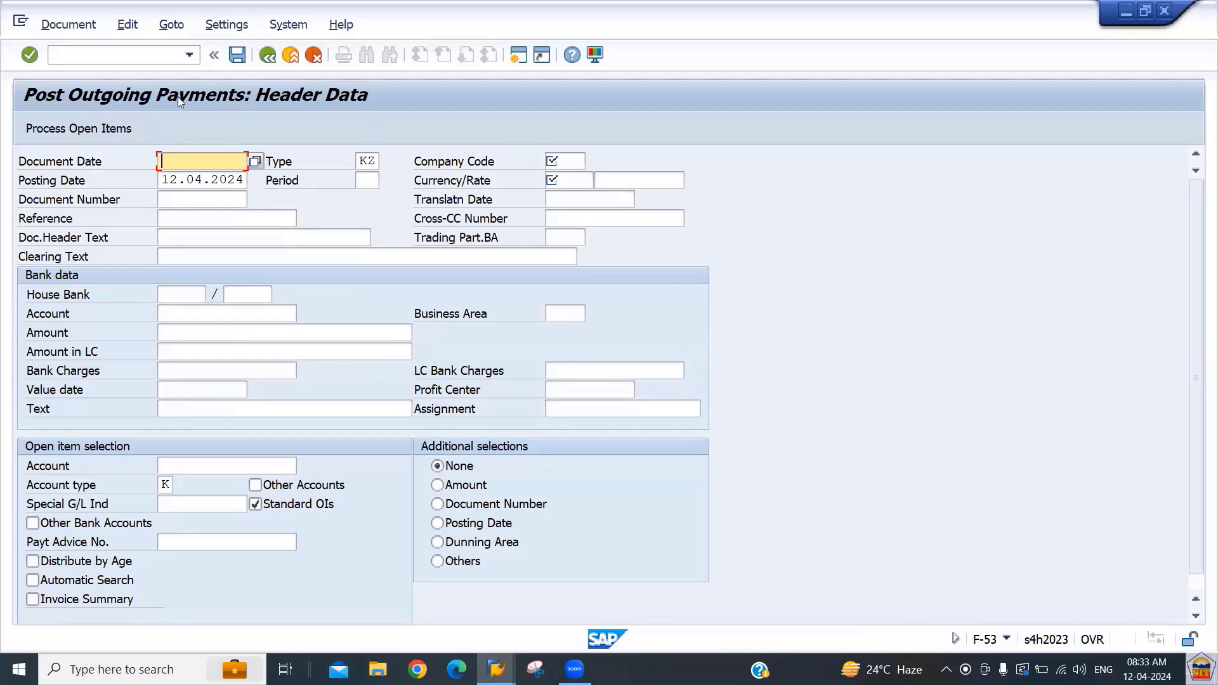
- Switch from the outgoing payments screen to transaction F-28 in the same session using the /n prefix
{"action": "left_click", "coordinate": [119, 56]}
{"action": "type", "text": "/n"}
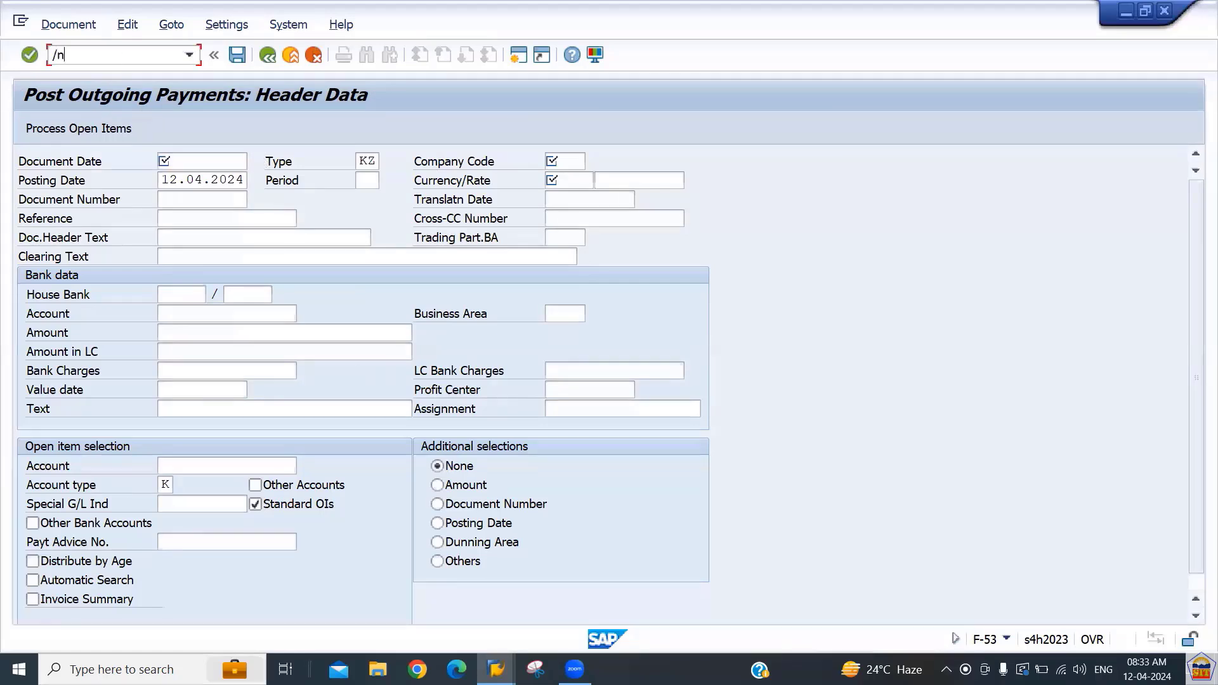
{"action": "type", "text": "f-53"}
{"action": "key", "text": "Return"}
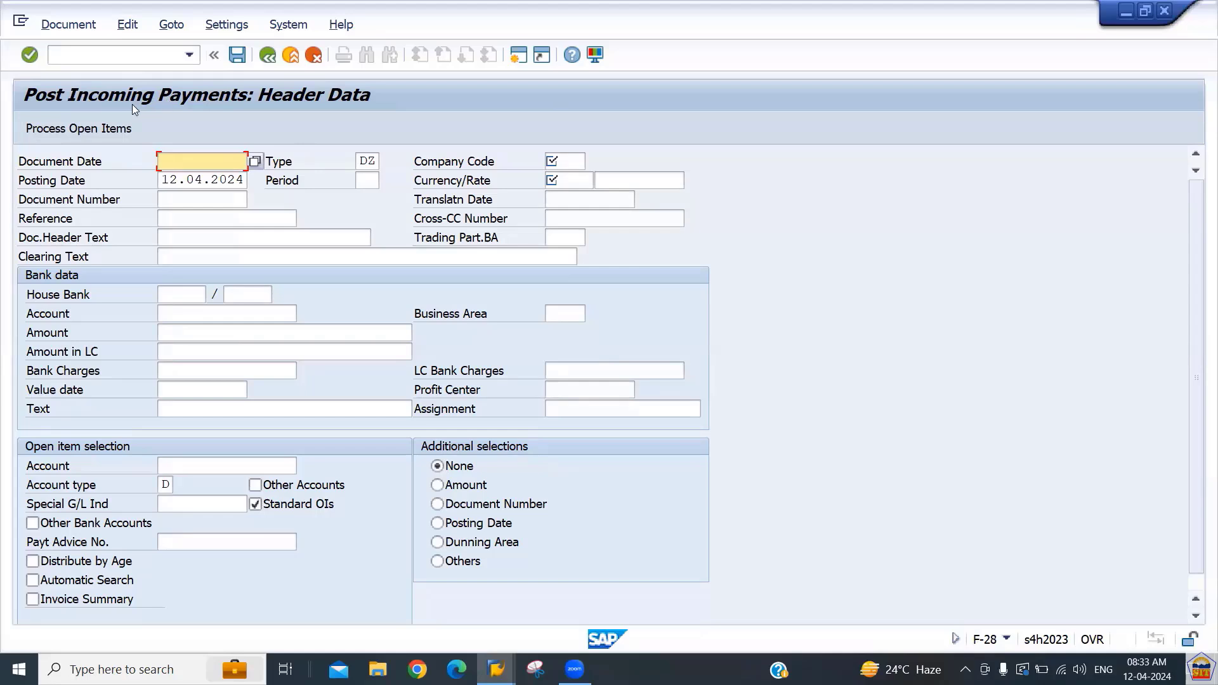
- Leave the incoming payments transaction and return to SAP Easy Access with the command /n
{"action": "left_click", "coordinate": [101, 55]}
{"action": "type", "text": "/n"}
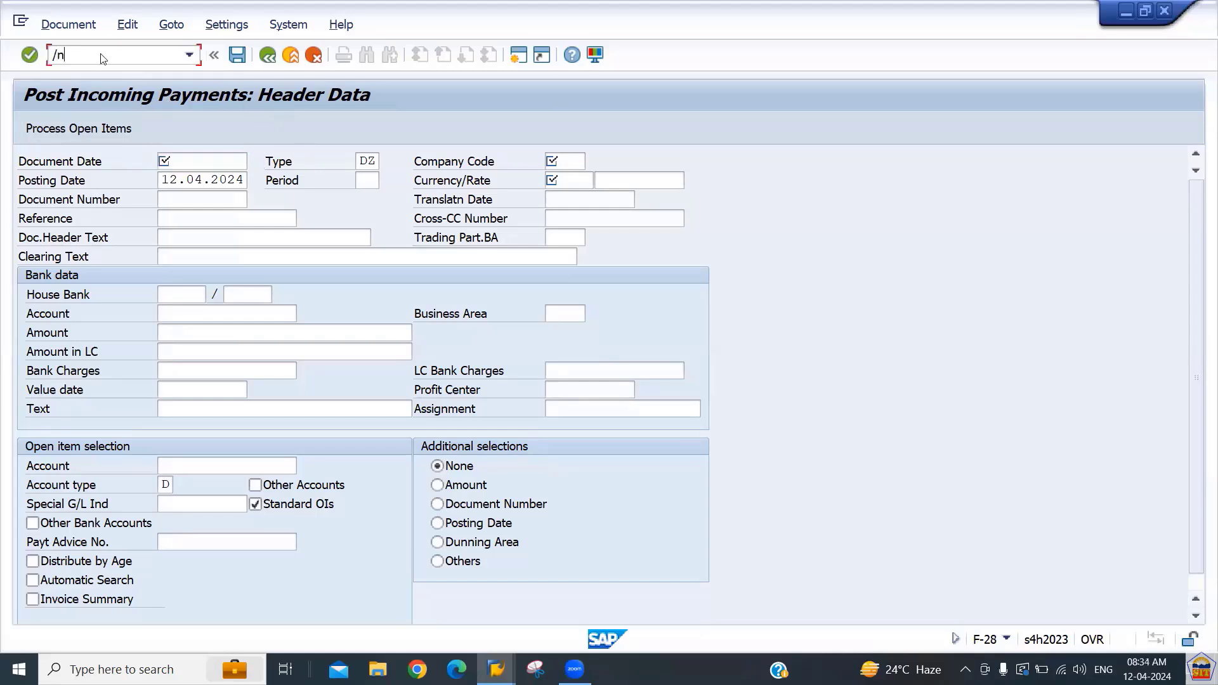
{"action": "key", "text": "Return"}
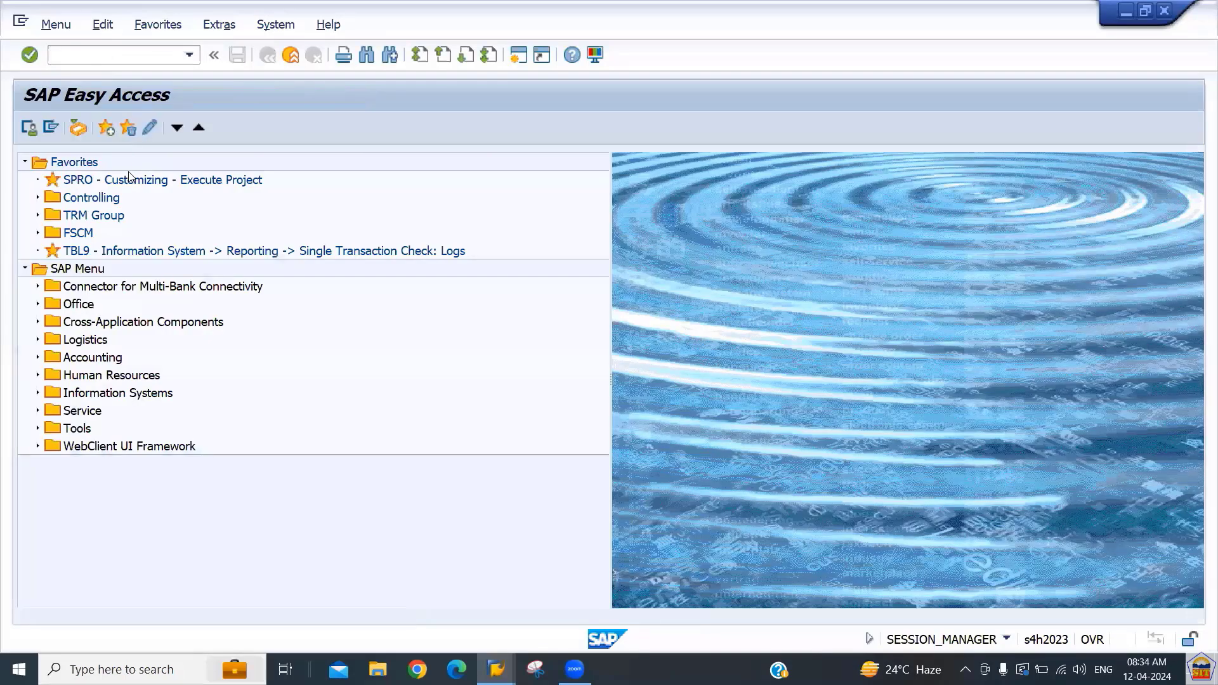
- Expand the Accounting folder in the SAP Menu tree
{"action": "left_click", "coordinate": [88, 289]}
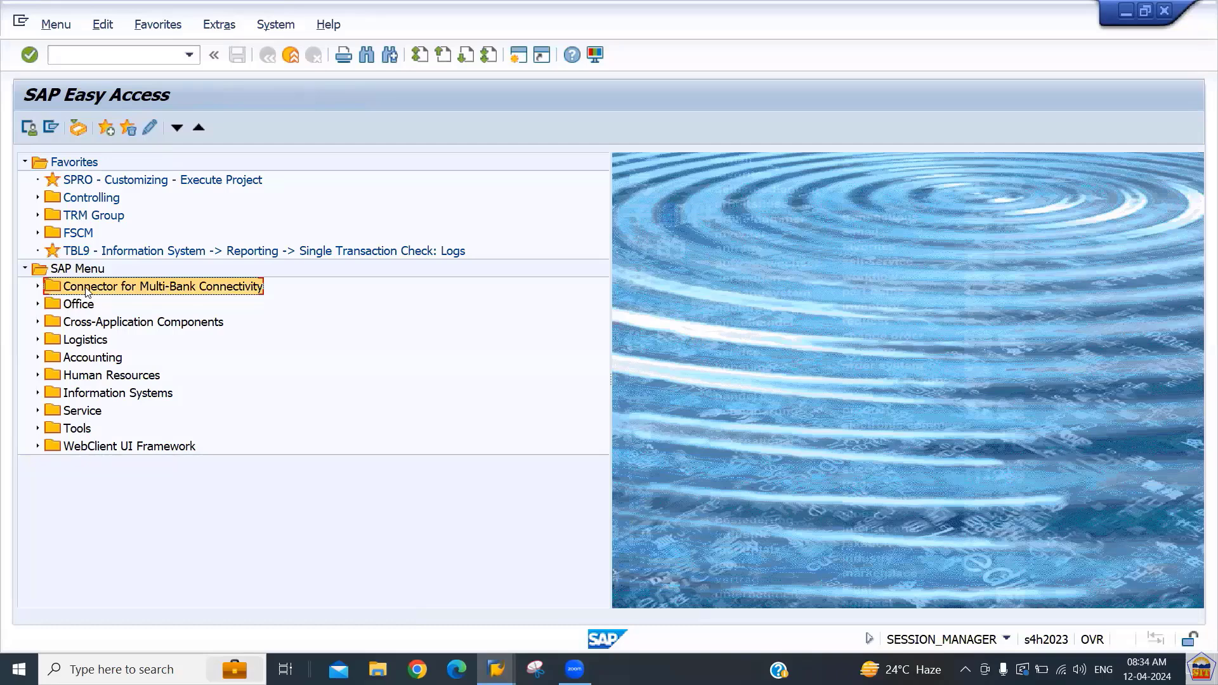
{"action": "key", "text": "Down"}
{"action": "key", "text": "Down"}
{"action": "key", "text": "Down"}
{"action": "key", "text": "Down"}
{"action": "key", "text": "Down"}
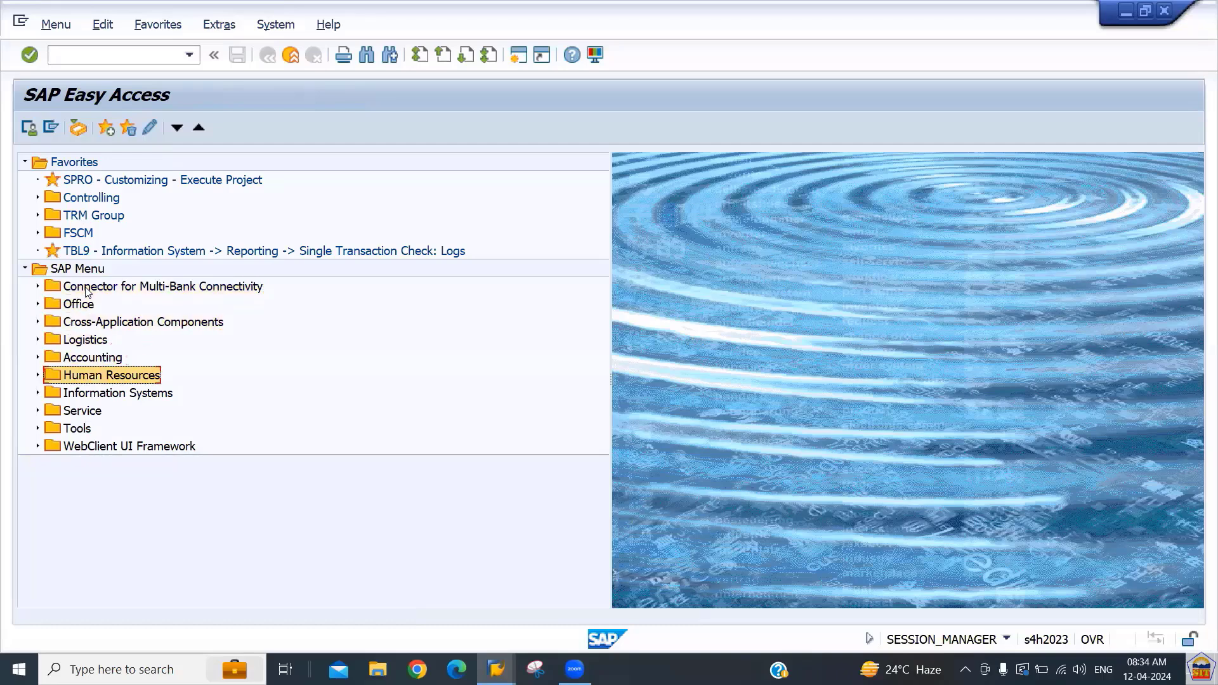
{"action": "key", "text": "Up"}
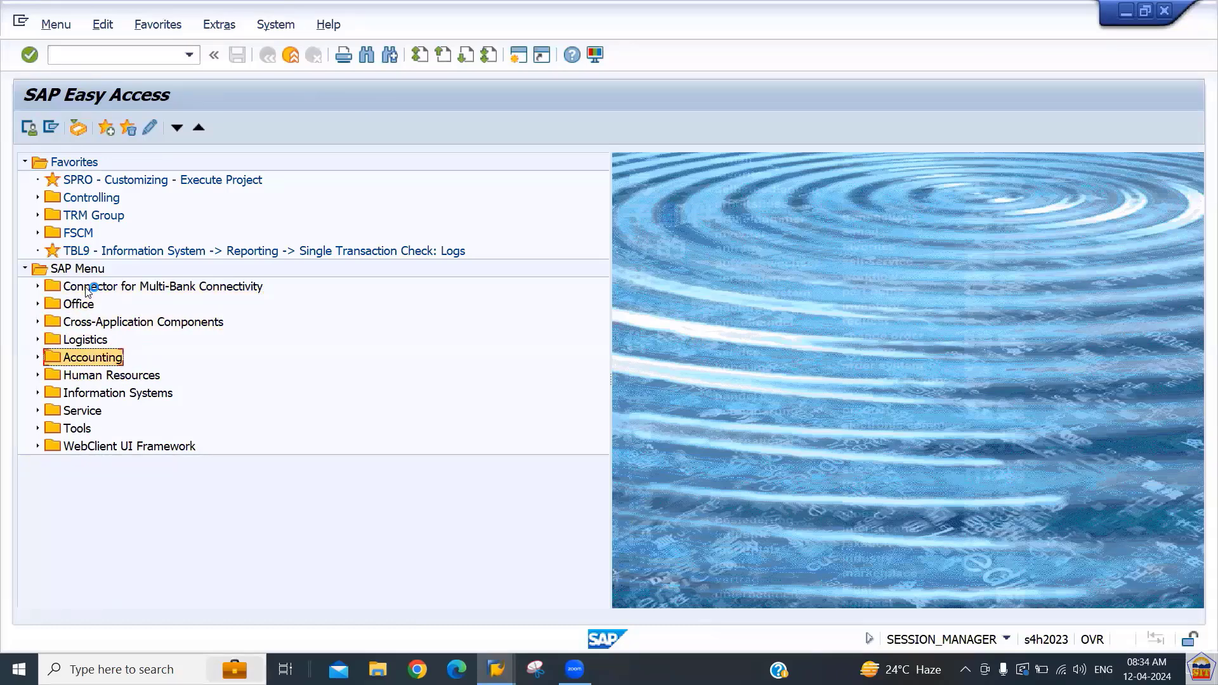
- Look over the Accounting subfolders and expand Financial Accounting
{"action": "key", "text": "Down"}
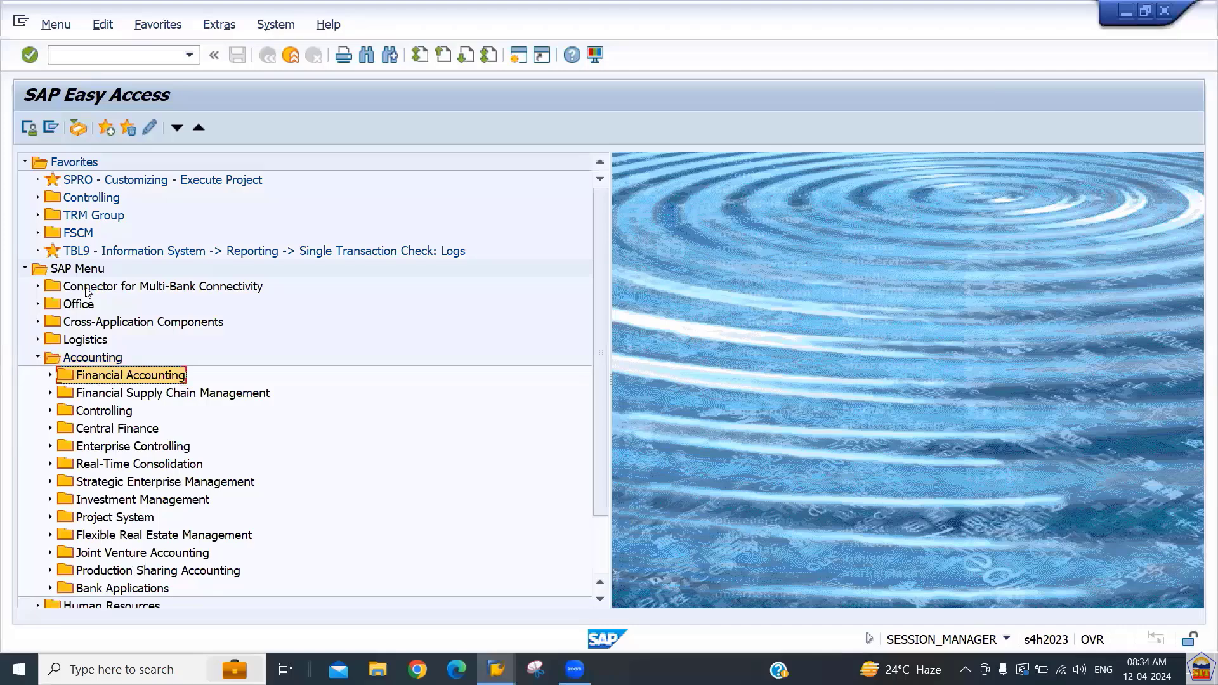
{"action": "key", "text": "Down"}
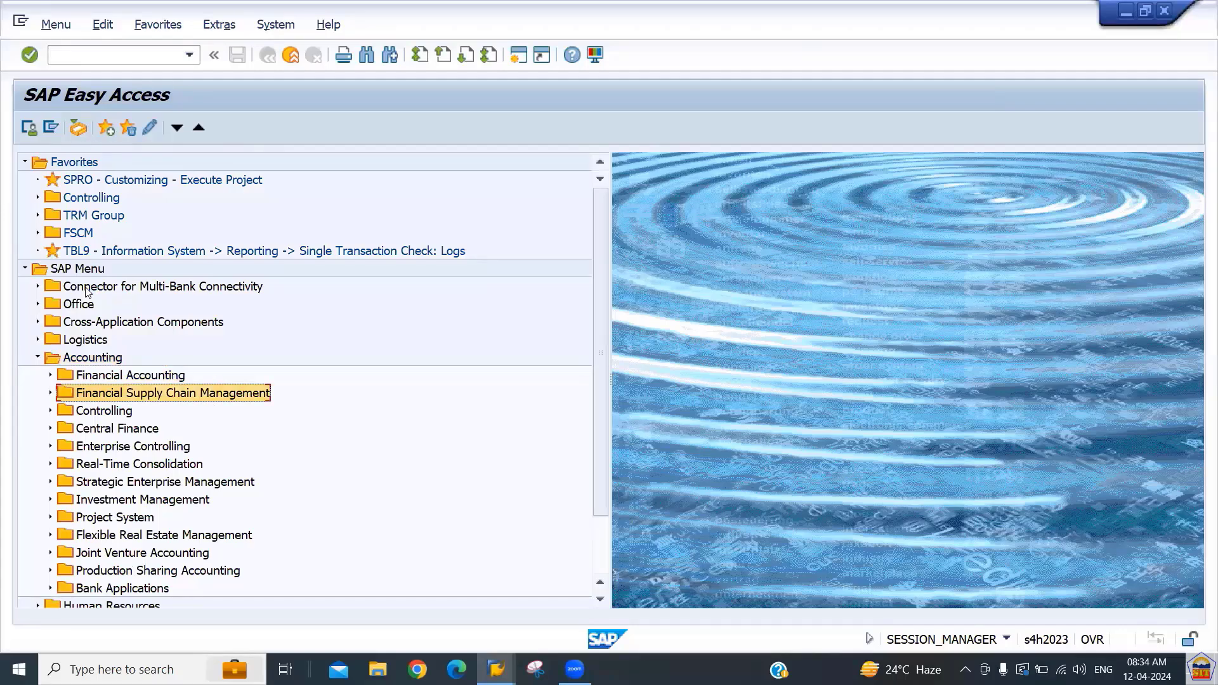
{"action": "key", "text": "Down"}
{"action": "key", "text": "Down"}
{"action": "key", "text": "Down"}
{"action": "key", "text": "Down"}
{"action": "key", "text": "Up"}
{"action": "key", "text": "Up"}
{"action": "key", "text": "Up"}
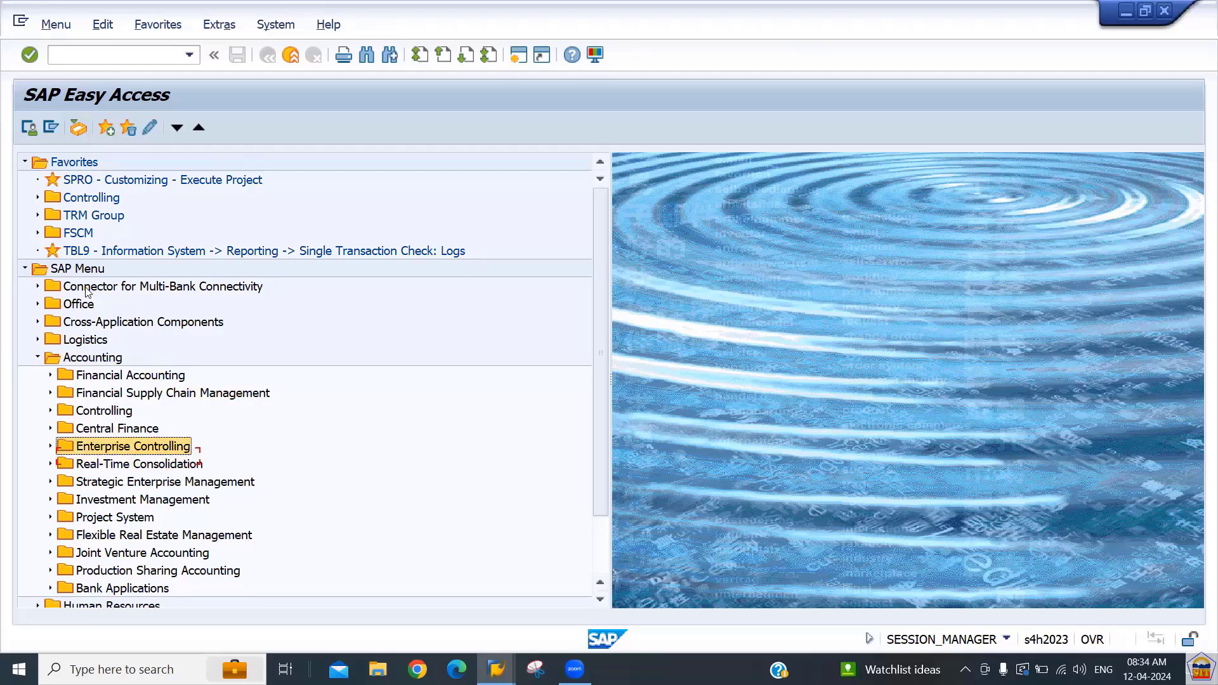
{"action": "key", "text": "Up"}
{"action": "key", "text": "Up"}
{"action": "key", "text": "Right"}
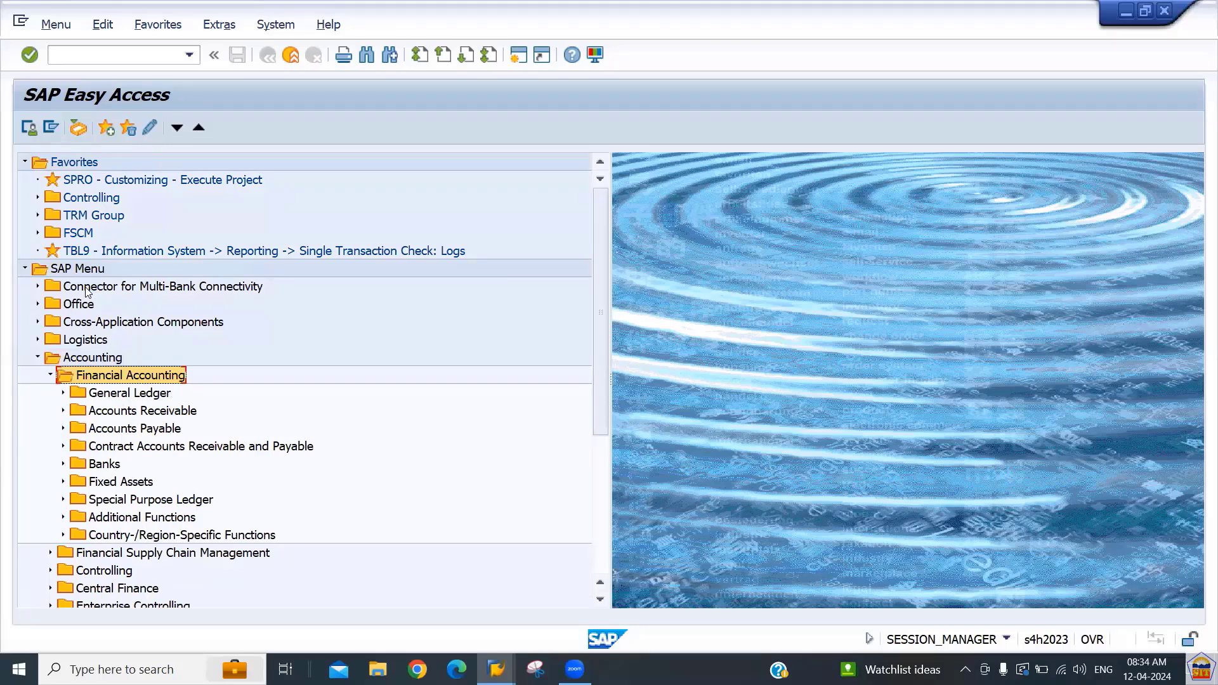
- Look over the Financial Accounting subfolders and expand General Ledger
{"action": "key", "text": "Down"}
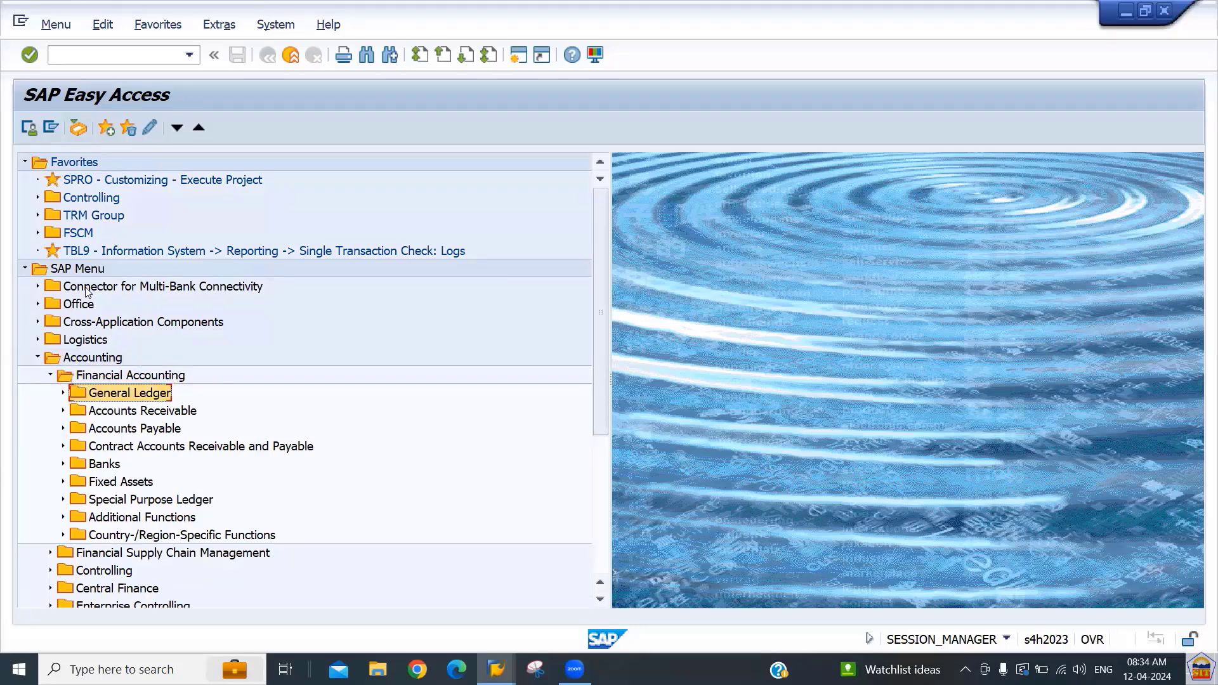
{"action": "key", "text": "Down"}
{"action": "key", "text": "Down"}
{"action": "key", "text": "Down"}
{"action": "key", "text": "Down"}
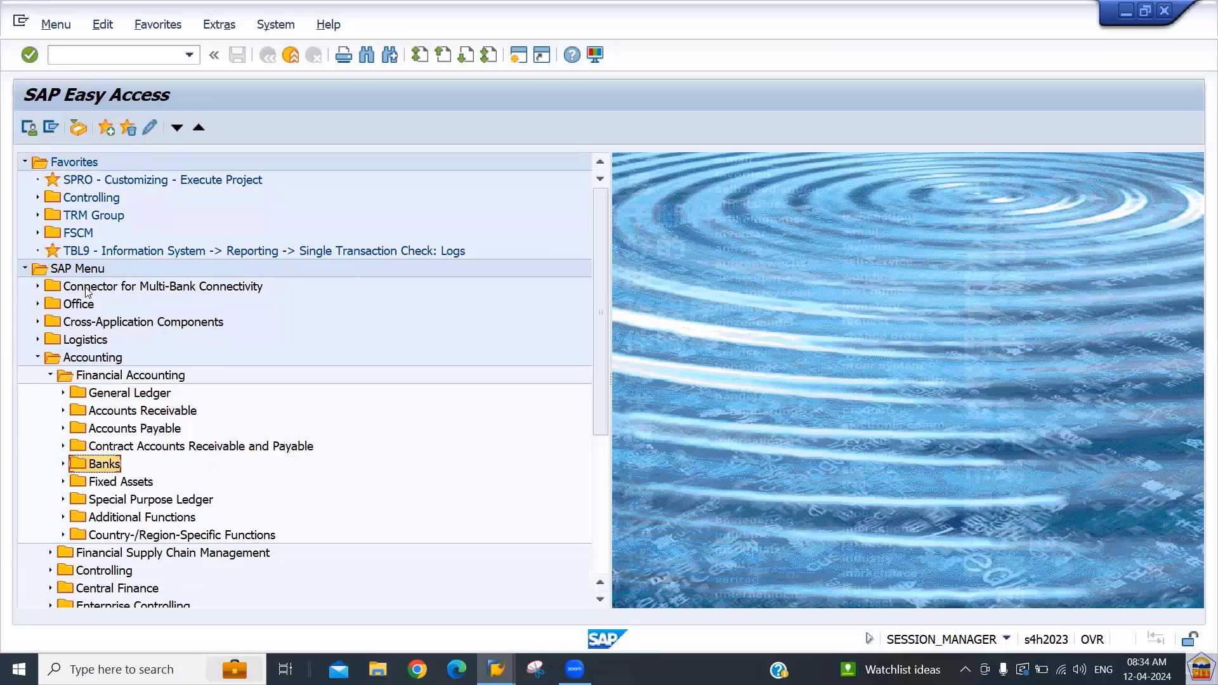
{"action": "key", "text": "Down"}
{"action": "key", "text": "Up"}
{"action": "key", "text": "Up"}
{"action": "key", "text": "Up"}
{"action": "key", "text": "Up"}
{"action": "key", "text": "Up"}
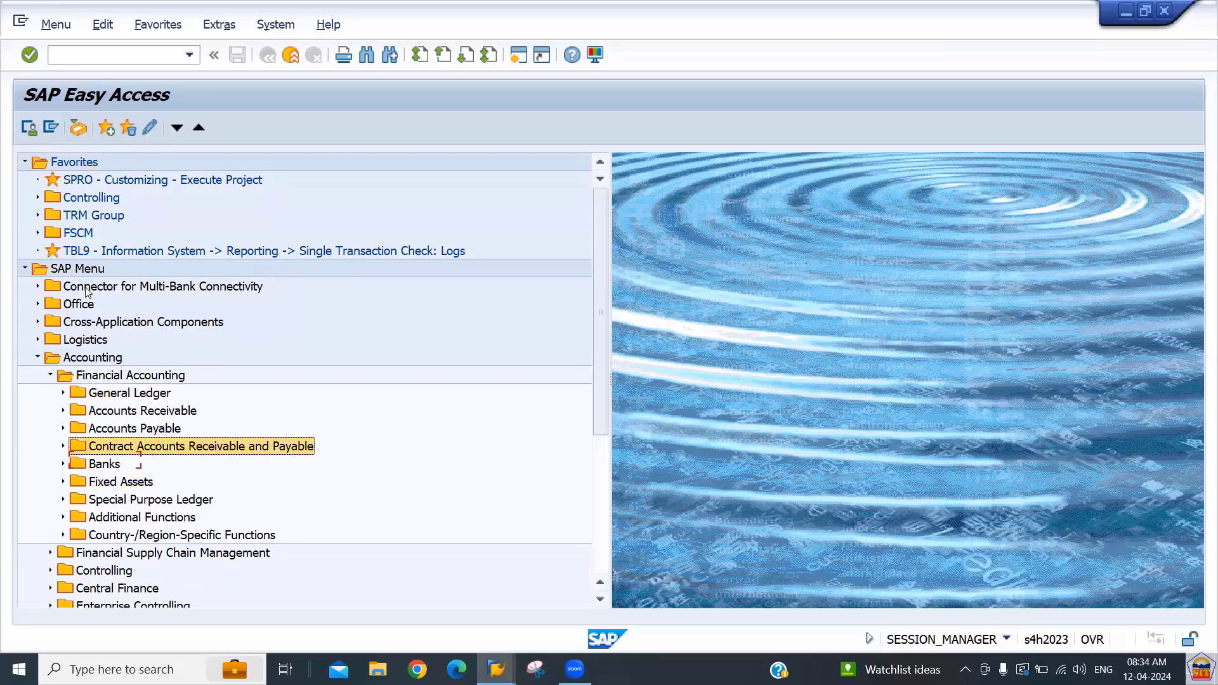
{"action": "key", "text": "Right"}
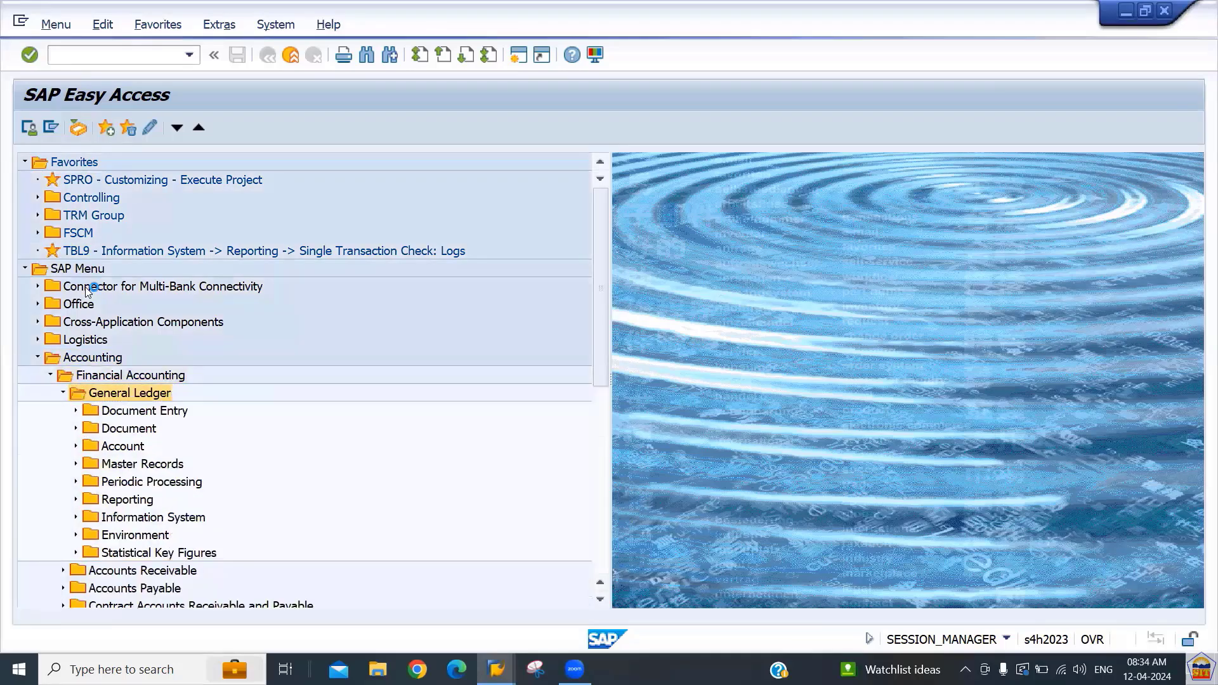
- Look over the General Ledger subfolders, from Document Entry down to Environment and back
{"action": "key", "text": "Down"}
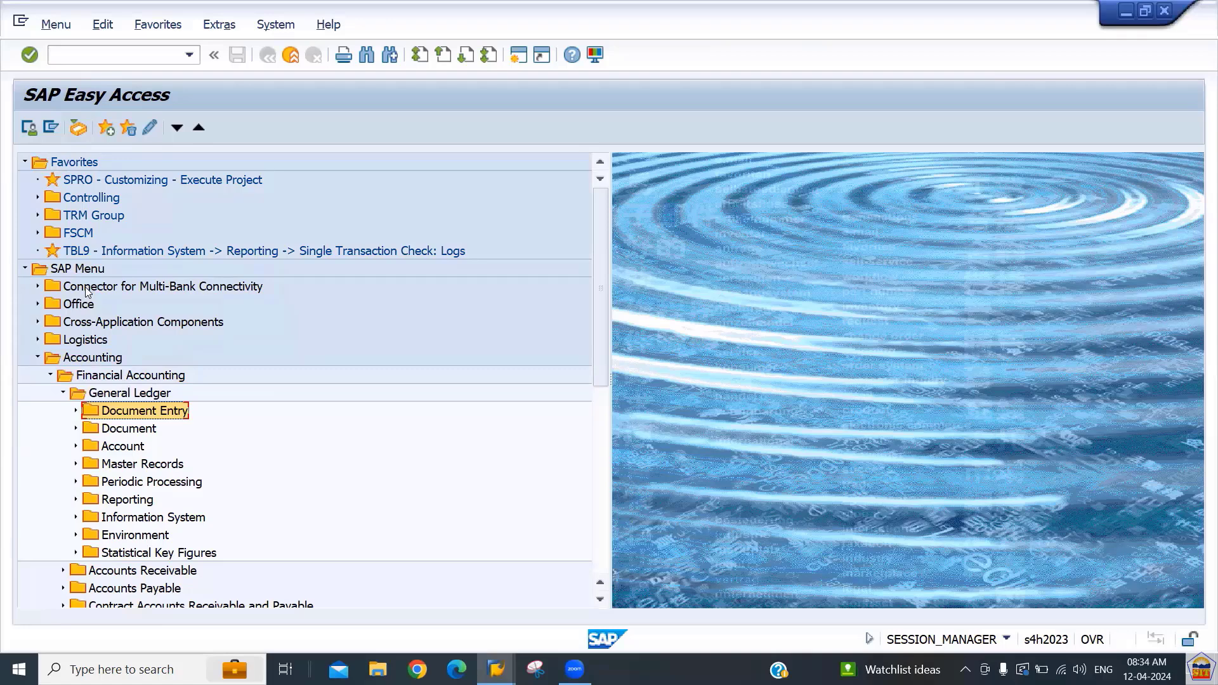
{"action": "key", "text": "Down"}
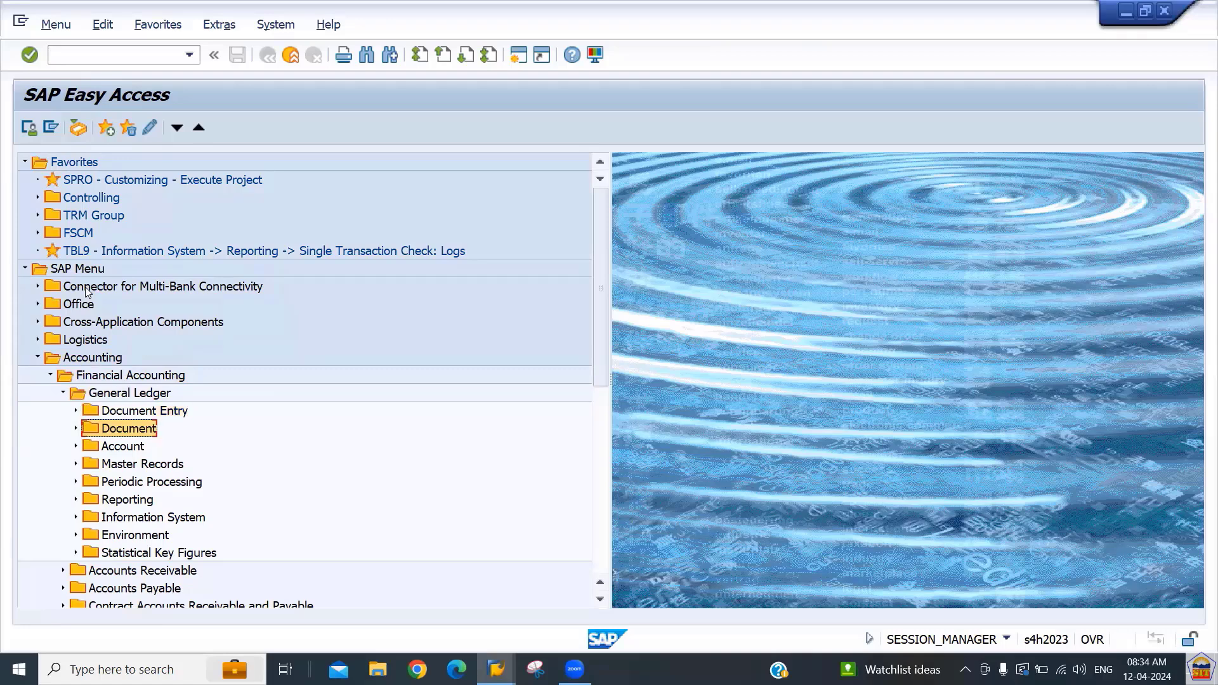
{"action": "key", "text": "Down"}
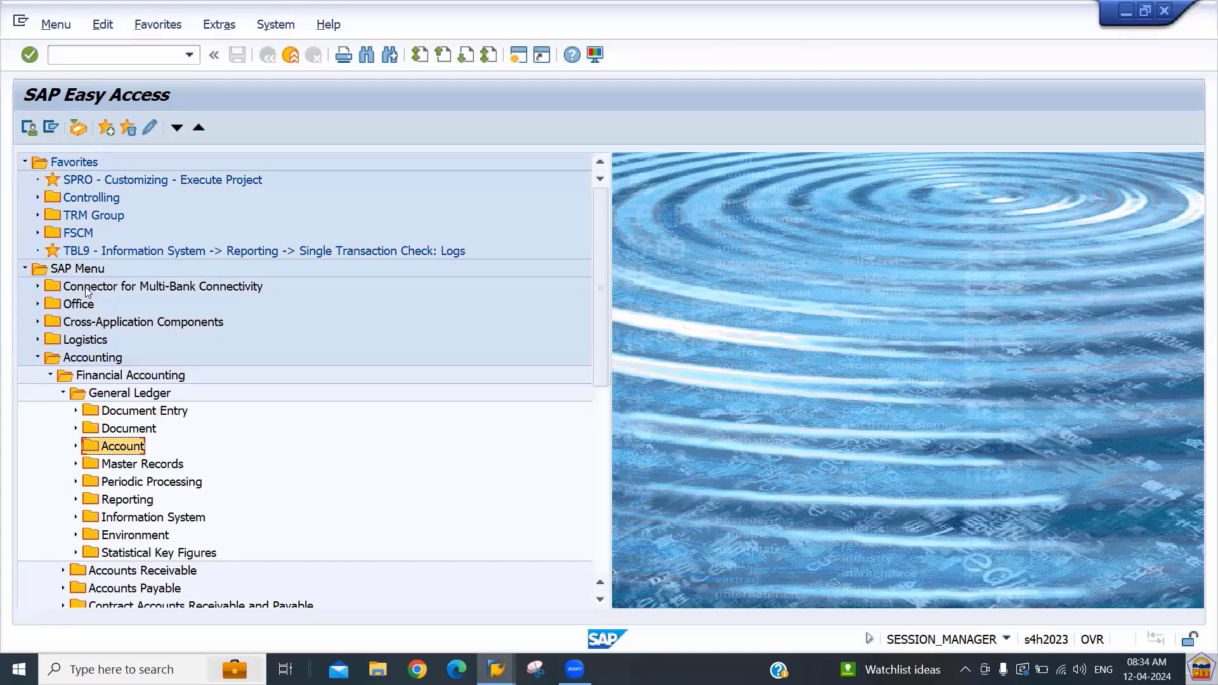
{"action": "key", "text": "Down"}
{"action": "key", "text": "Down"}
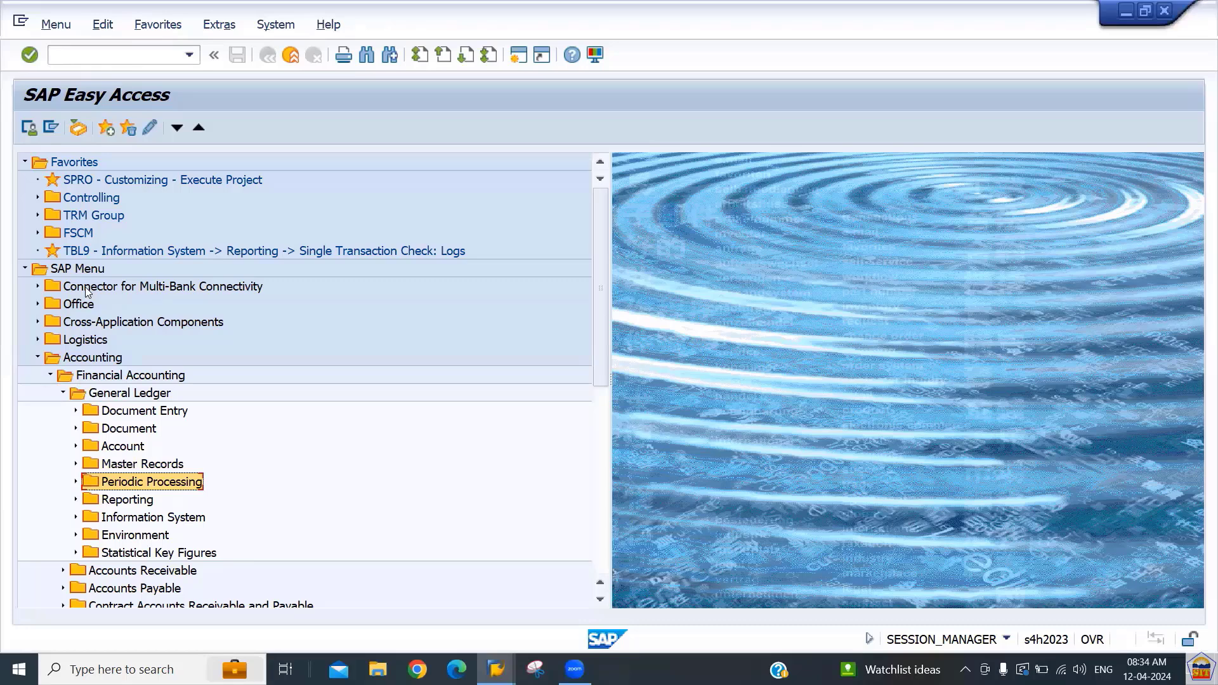
{"action": "key", "text": "Down"}
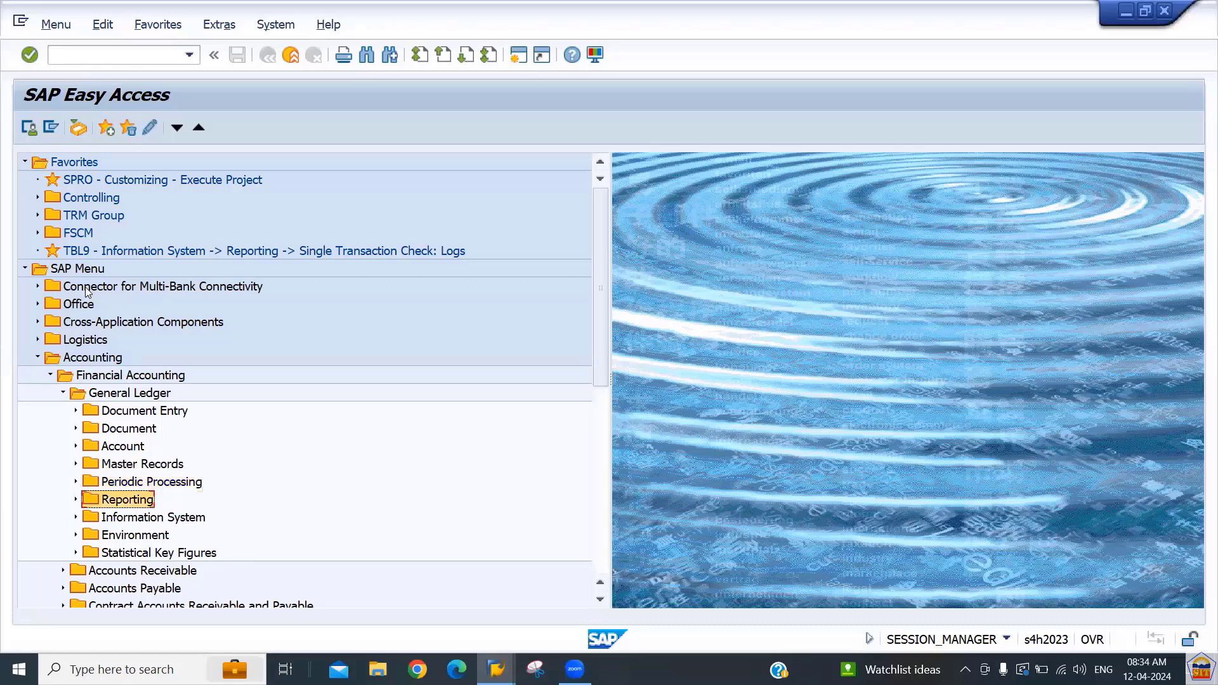
{"action": "key", "text": "Down"}
{"action": "key", "text": "Down"}
{"action": "key", "text": "Up"}
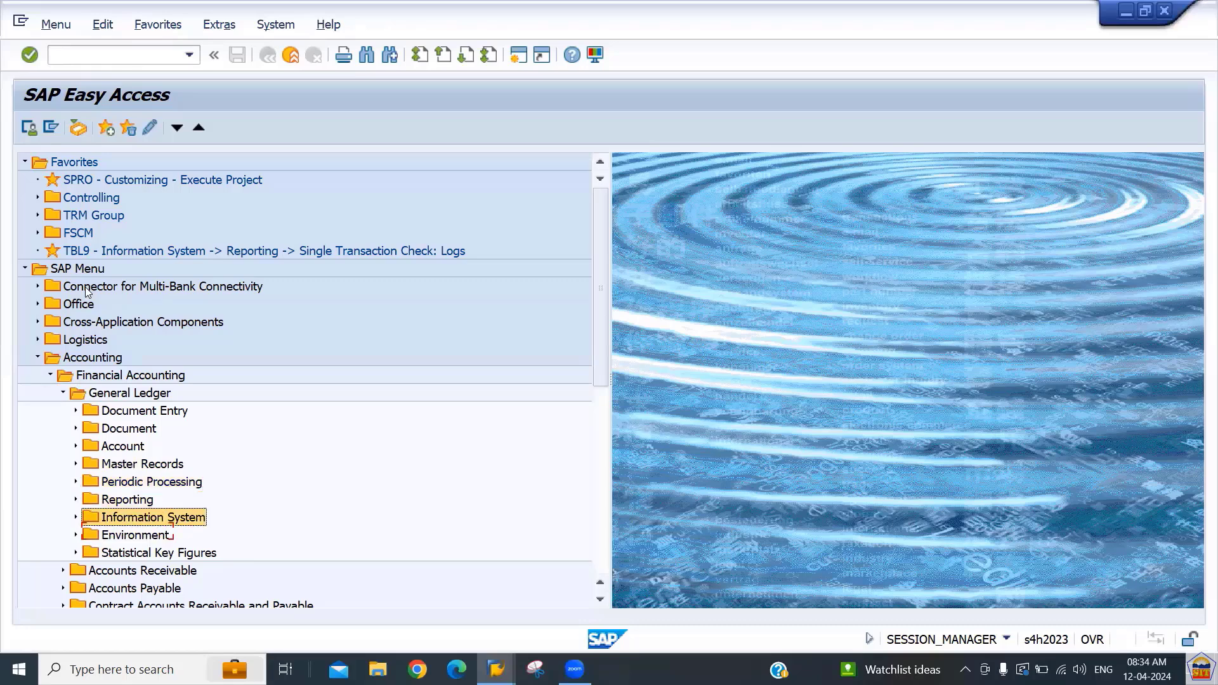
{"action": "key", "text": "Up"}
{"action": "key", "text": "Up"}
{"action": "key", "text": "Up"}
{"action": "key", "text": "Up"}
{"action": "key", "text": "Up"}
{"action": "key", "text": "Up"}
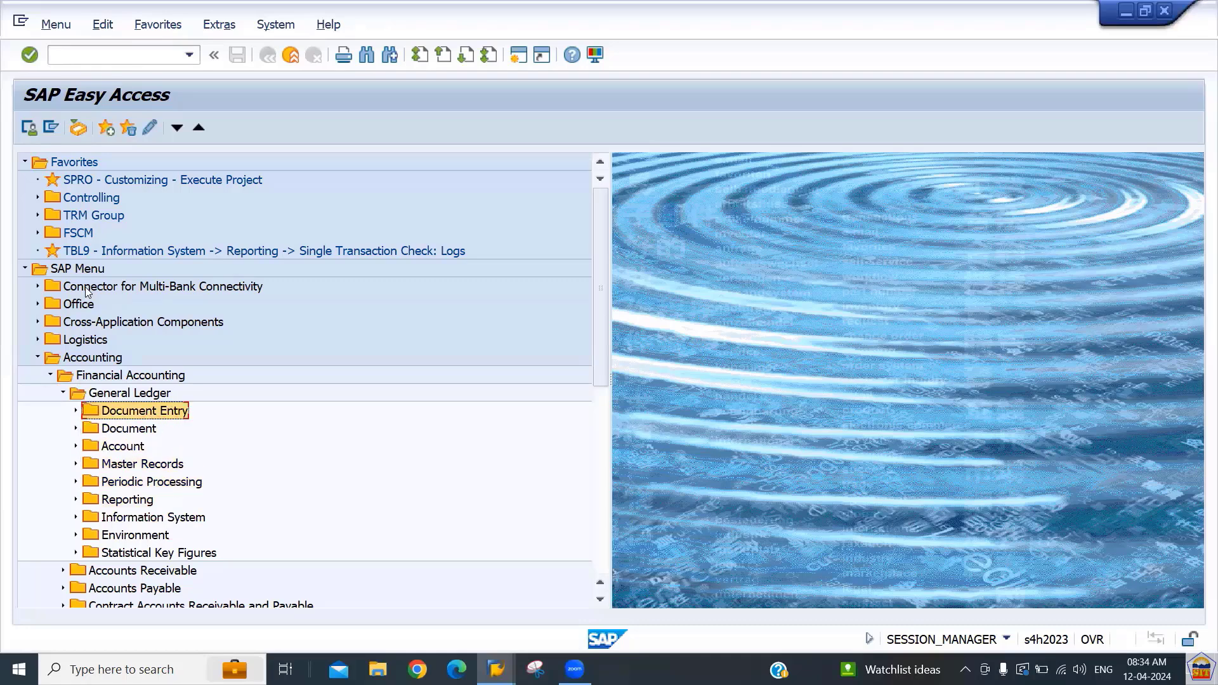
- Expand Document Entry under General Ledger, look over its posting and payment transactions, and collapse the folder
{"action": "key", "text": "Right"}
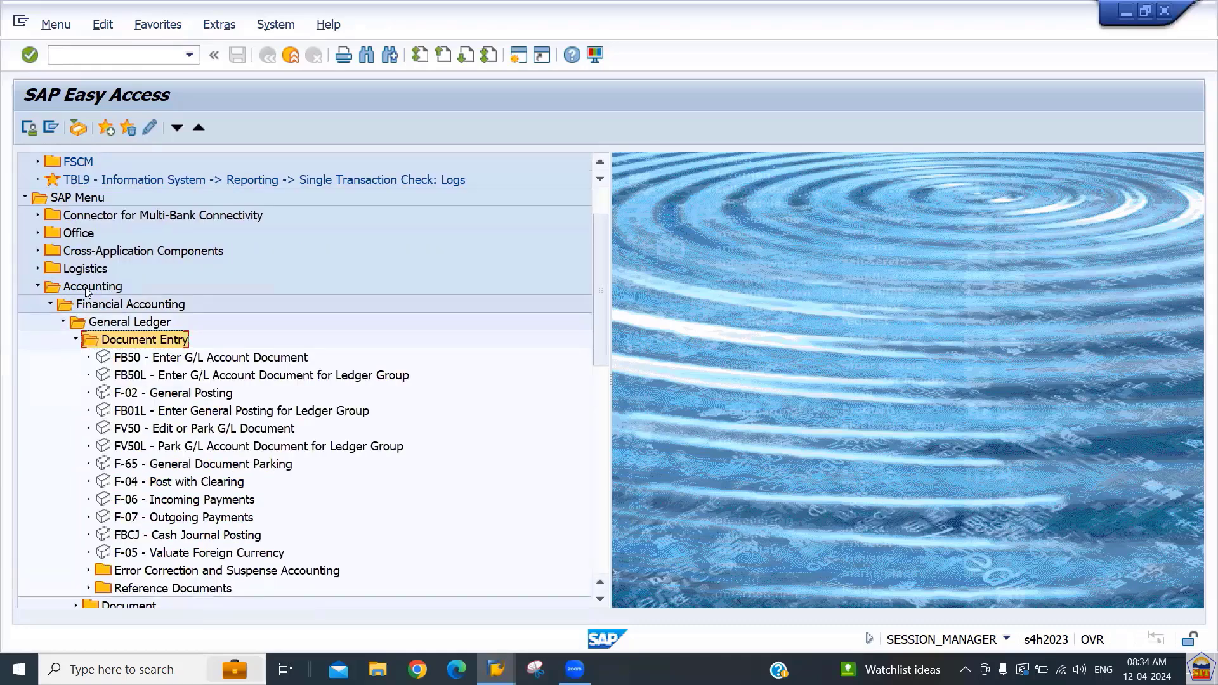
{"action": "key", "text": "Down"}
{"action": "key", "text": "Down"}
{"action": "key", "text": "Down"}
{"action": "key", "text": "Down"}
{"action": "key", "text": "Down"}
{"action": "key", "text": "Down"}
{"action": "key", "text": "Down"}
{"action": "key", "text": "Down"}
{"action": "key", "text": "Down"}
{"action": "key", "text": "Down"}
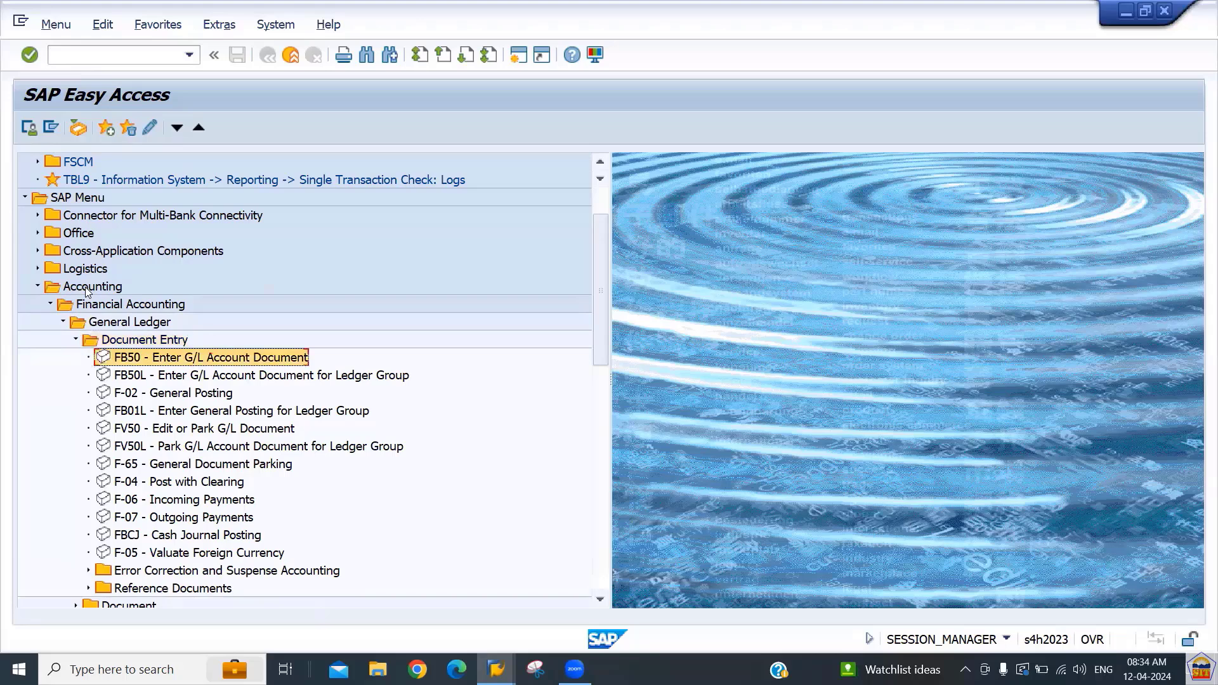
{"action": "key", "text": "Down"}
{"action": "key", "text": "Down"}
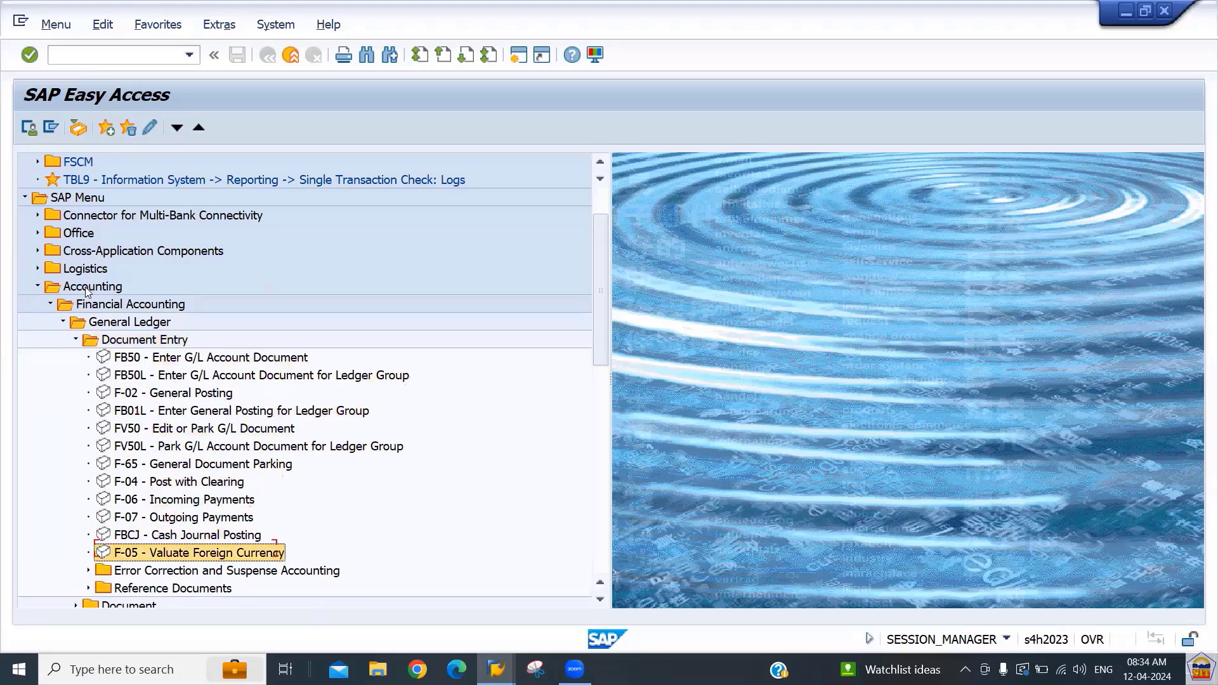
{"action": "key", "text": "Up"}
{"action": "key", "text": "Up"}
{"action": "key", "text": "Up"}
{"action": "key", "text": "Up"}
{"action": "key", "text": "Up"}
{"action": "key", "text": "Up"}
{"action": "key", "text": "Up"}
{"action": "key", "text": "Up"}
{"action": "key", "text": "Up"}
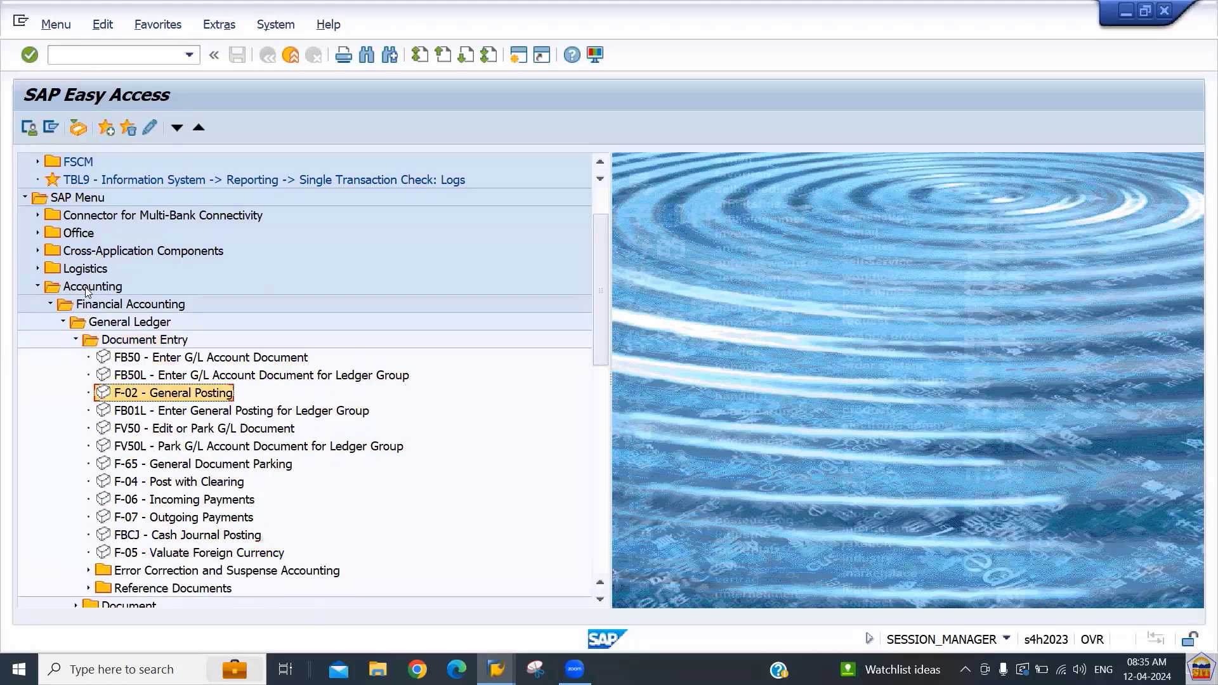
{"action": "key", "text": "Up"}
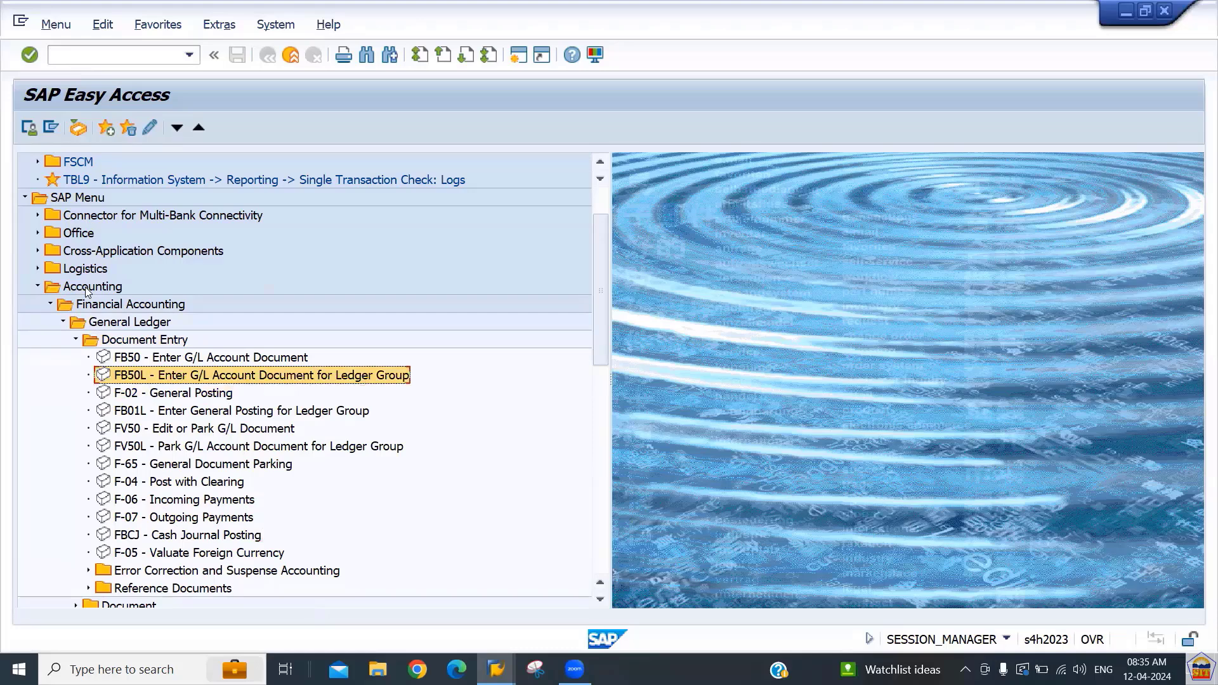
{"action": "key", "text": "Down"}
{"action": "key", "text": "Down"}
{"action": "key", "text": "Down"}
{"action": "key", "text": "Down"}
{"action": "key", "text": "Down"}
{"action": "key", "text": "Down"}
{"action": "key", "text": "Down"}
{"action": "key", "text": "Up"}
{"action": "key", "text": "Up"}
{"action": "key", "text": "Up"}
{"action": "key", "text": "Up"}
{"action": "key", "text": "Up"}
{"action": "key", "text": "Up"}
{"action": "key", "text": "Up"}
{"action": "key", "text": "Up"}
{"action": "key", "text": "Up"}
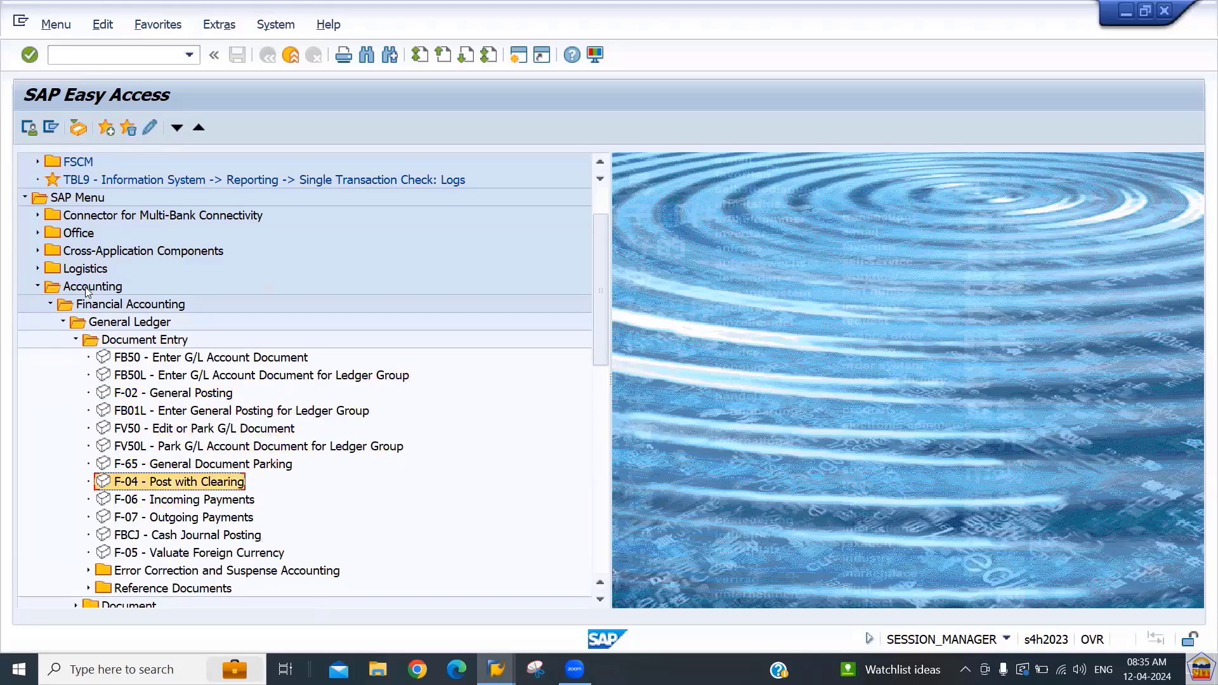
{"action": "key", "text": "Left"}
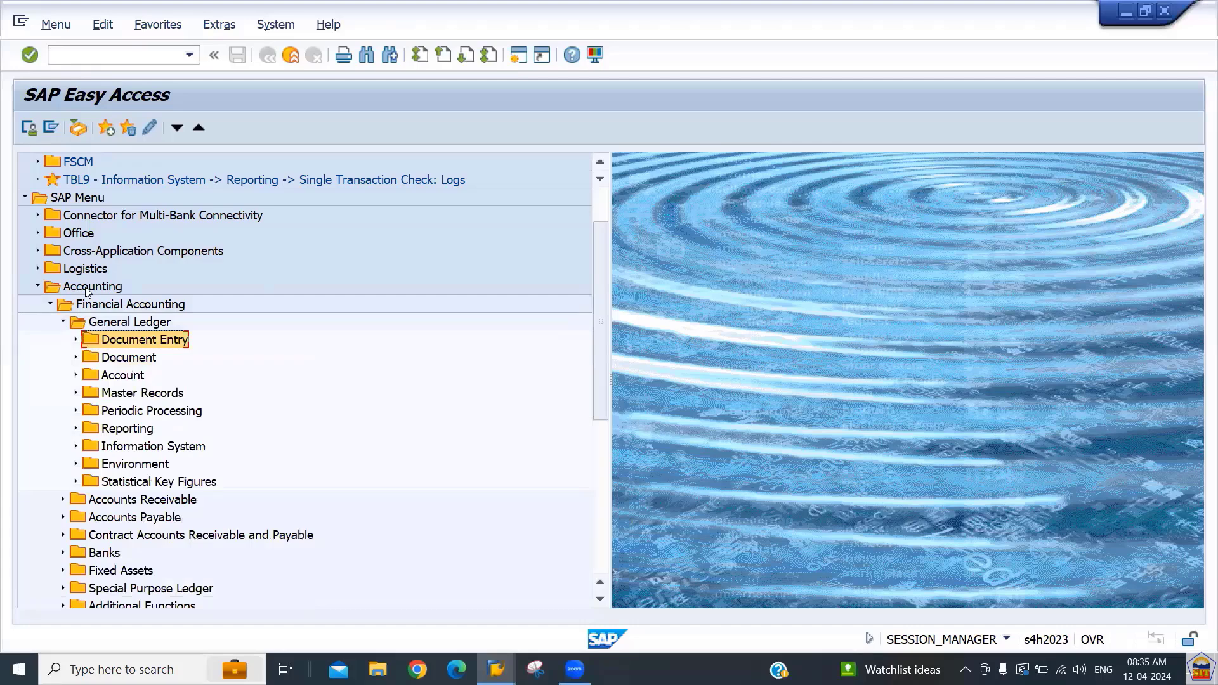
- Expand the Document folder under General Ledger, look over its change and display transactions, and collapse it
{"action": "key", "text": "Down"}
{"action": "key", "text": "Right"}
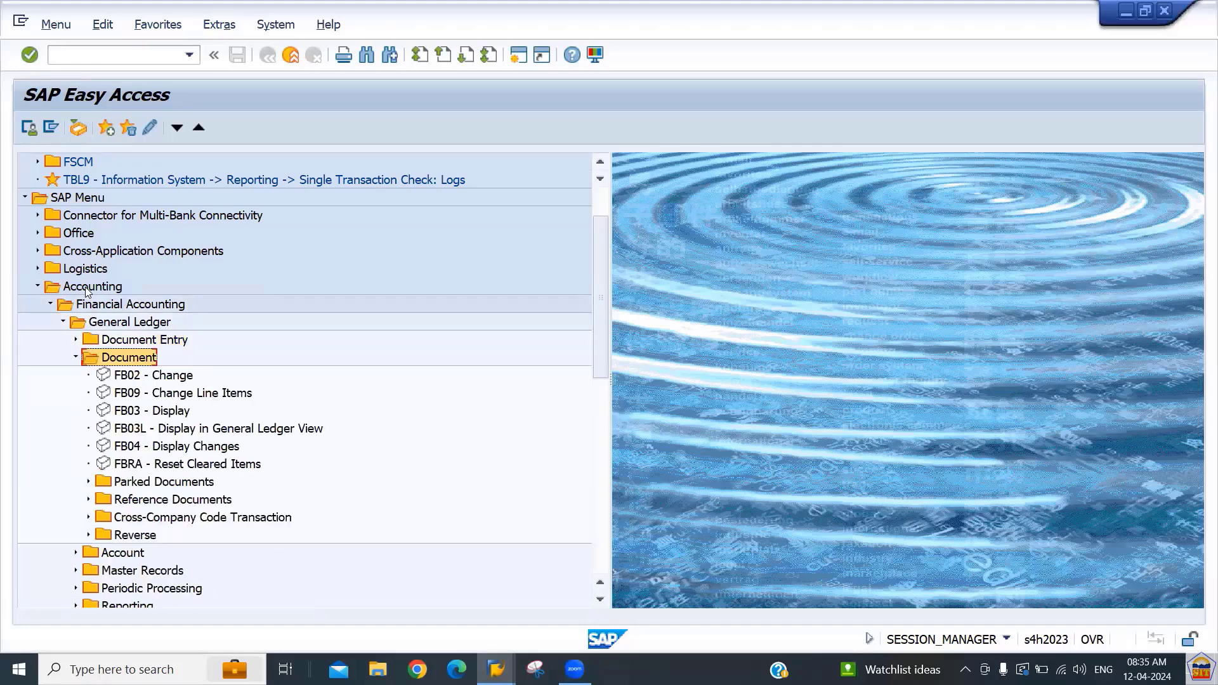
{"action": "key", "text": "Down"}
{"action": "key", "text": "Down"}
{"action": "key", "text": "Down"}
{"action": "key", "text": "Down"}
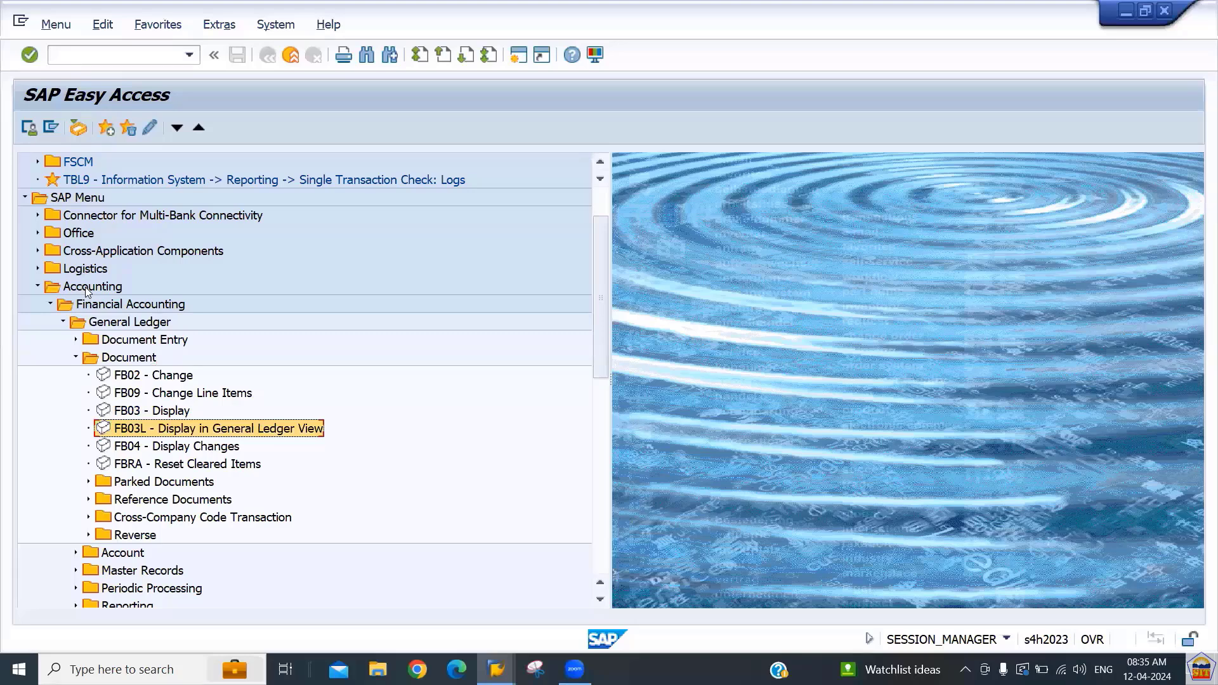
{"action": "key", "text": "Up"}
{"action": "key", "text": "Up"}
{"action": "key", "text": "Up"}
{"action": "key", "text": "Up"}
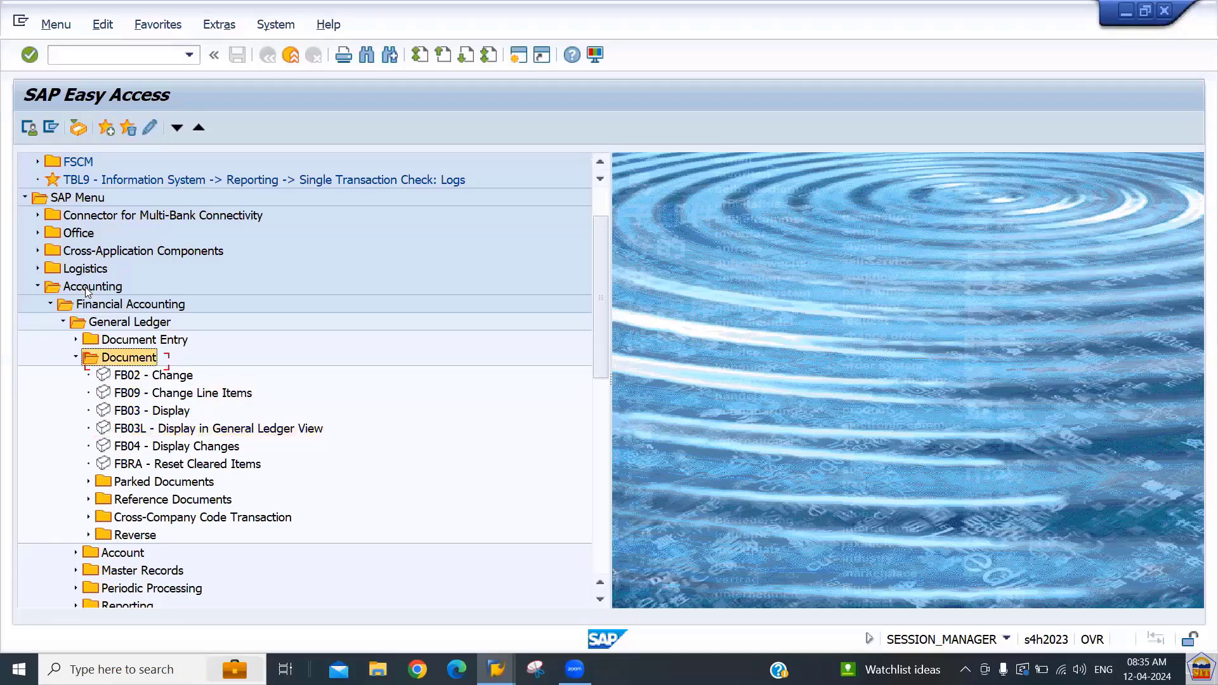
{"action": "key", "text": "Left"}
- Briefly expand and collapse the Account, Master Records, Periodic Processing, Reporting and Information System folders in turn
{"action": "key", "text": "Down"}
{"action": "key", "text": "Right"}
{"action": "key", "text": "Left"}
{"action": "key", "text": "Down"}
{"action": "key", "text": "Right"}
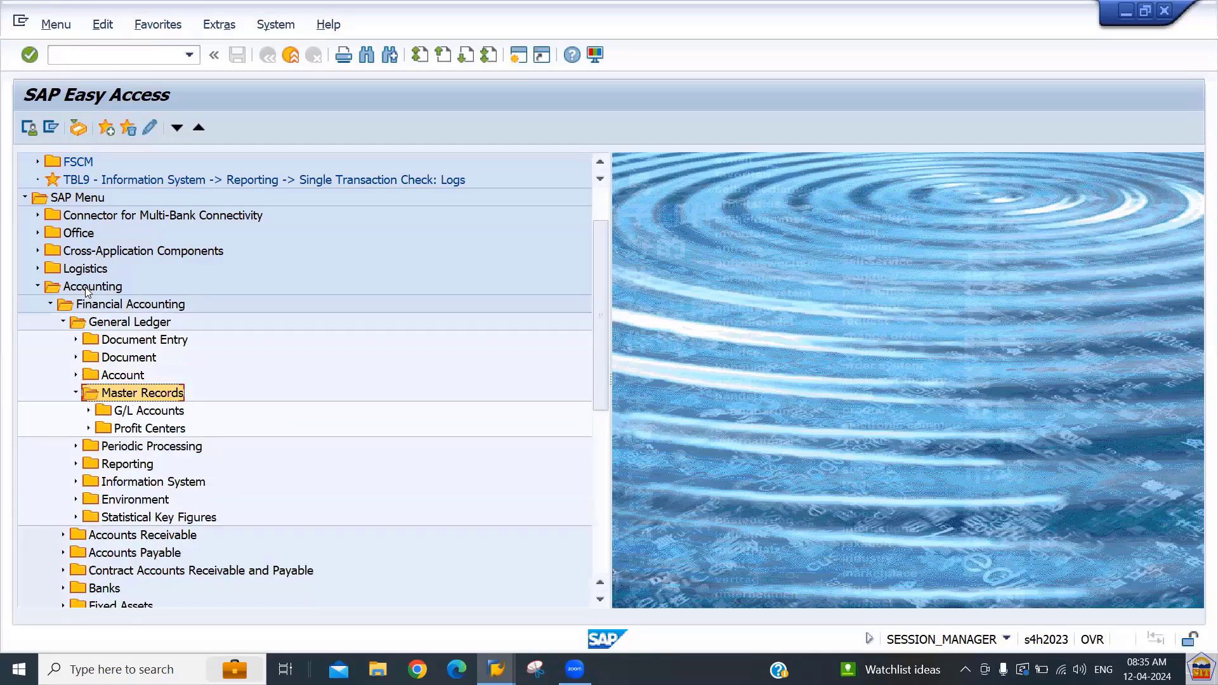
{"action": "key", "text": "Left"}
{"action": "key", "text": "Down"}
{"action": "key", "text": "Right"}
{"action": "key", "text": "Left"}
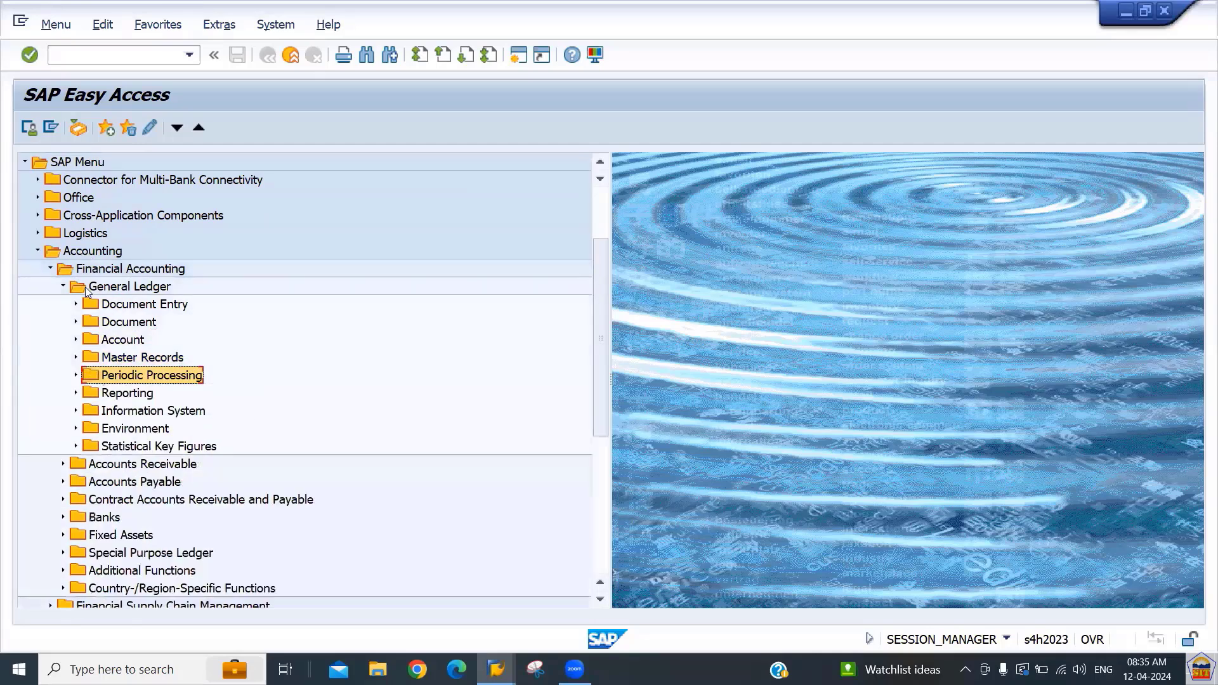
{"action": "key", "text": "Down"}
{"action": "key", "text": "Right"}
{"action": "key", "text": "Left"}
{"action": "key", "text": "Down"}
{"action": "key", "text": "Right"}
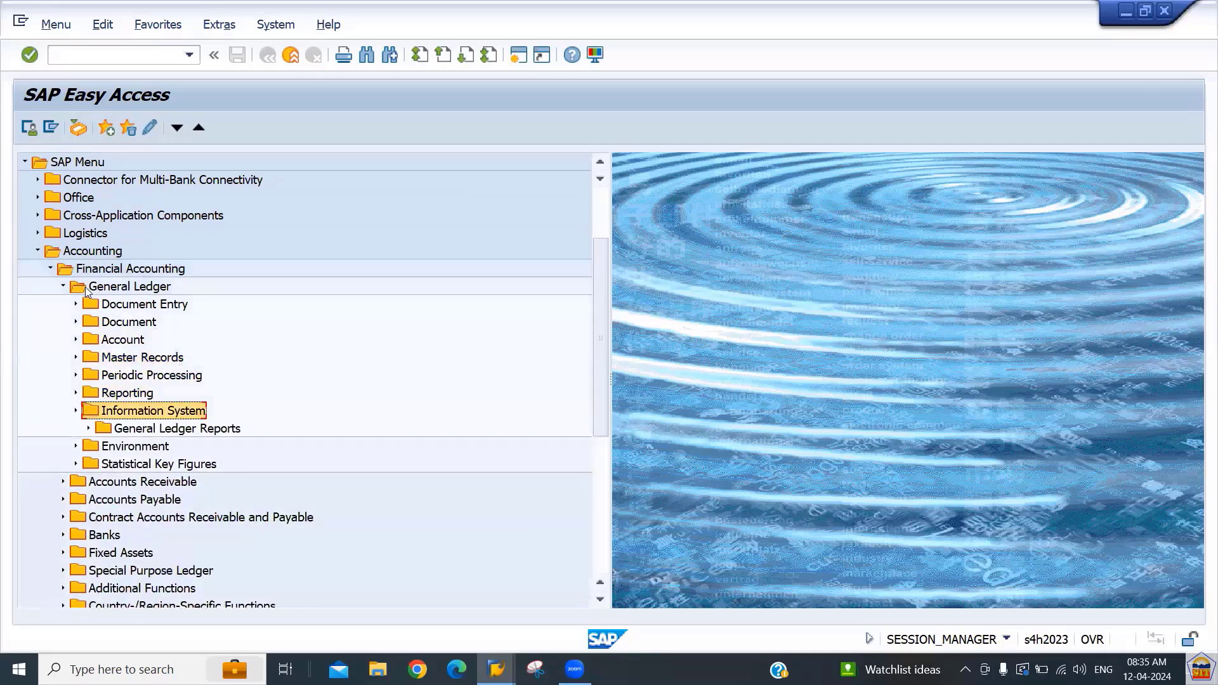
{"action": "key", "text": "Left"}
- Expand Master Records, its G/L Accounts subfolder and Individual Processing under General Ledger
{"action": "key", "text": "Up"}
{"action": "key", "text": "Up"}
{"action": "key", "text": "Up"}
{"action": "key", "text": "Right"}
{"action": "key", "text": "Down"}
{"action": "key", "text": "Right"}
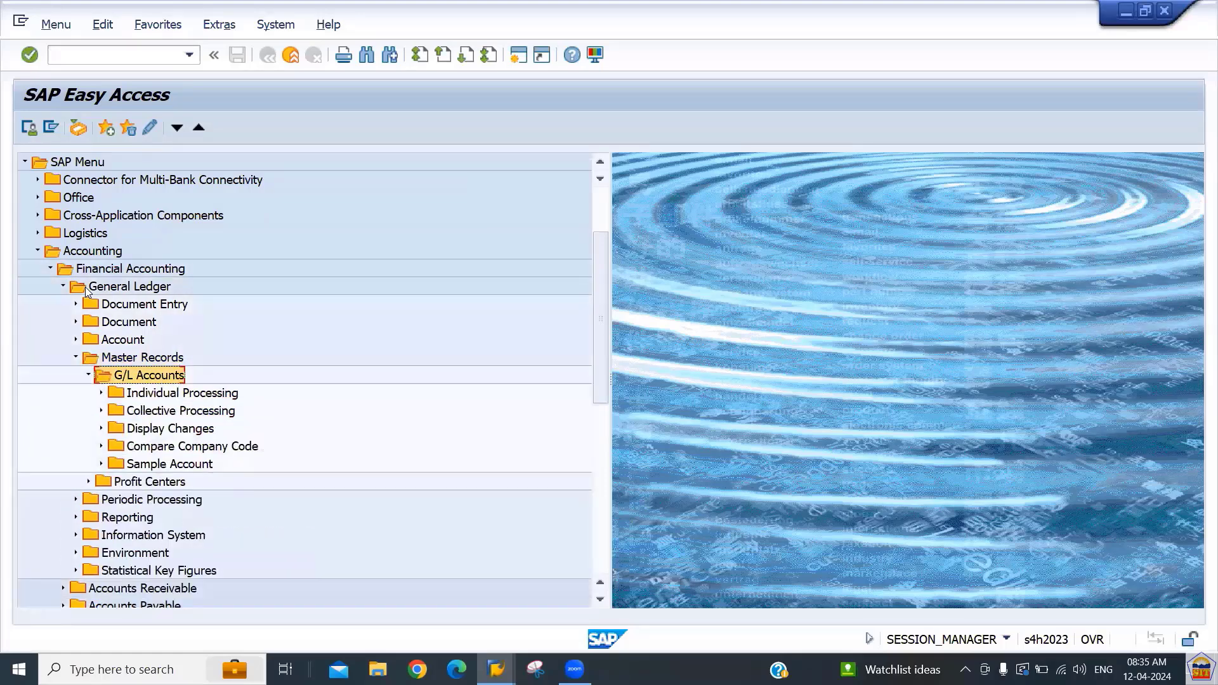
{"action": "key", "text": "Down"}
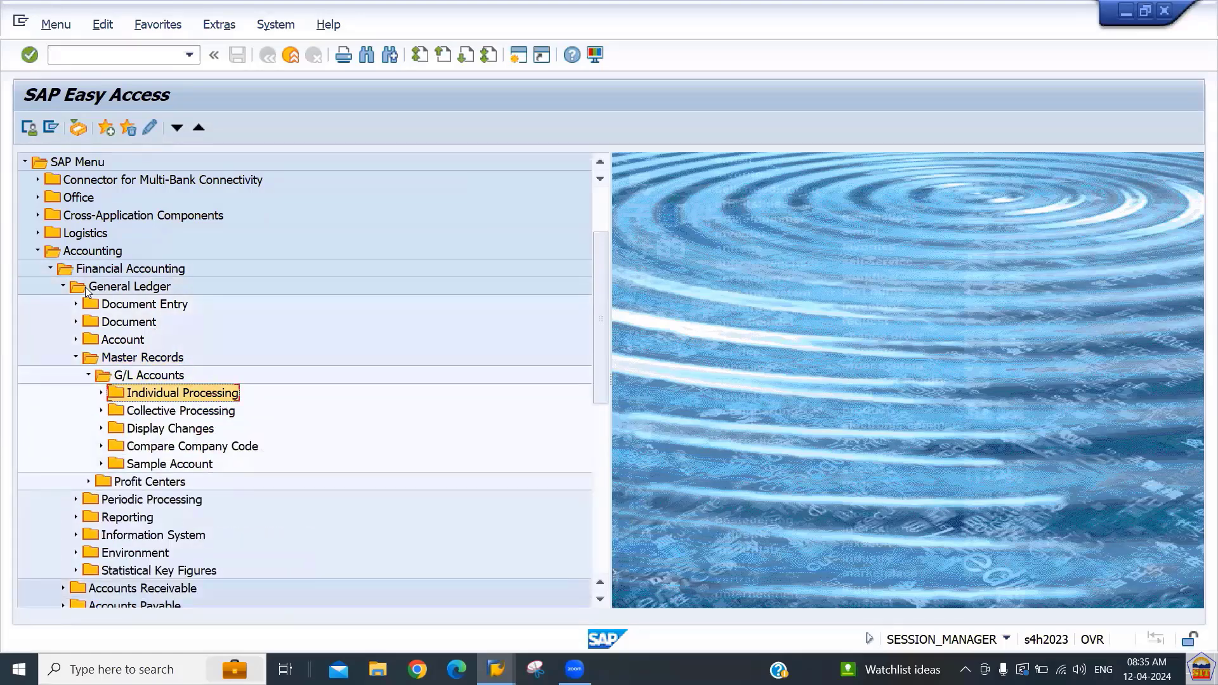
{"action": "key", "text": "Right"}
- Examine the Individual Processing transactions FS00, FSP0 and FSS0 for G/L account master records
{"action": "key", "text": "Down"}
{"action": "key", "text": "Down"}
{"action": "key", "text": "Down"}
{"action": "key", "text": "Down"}
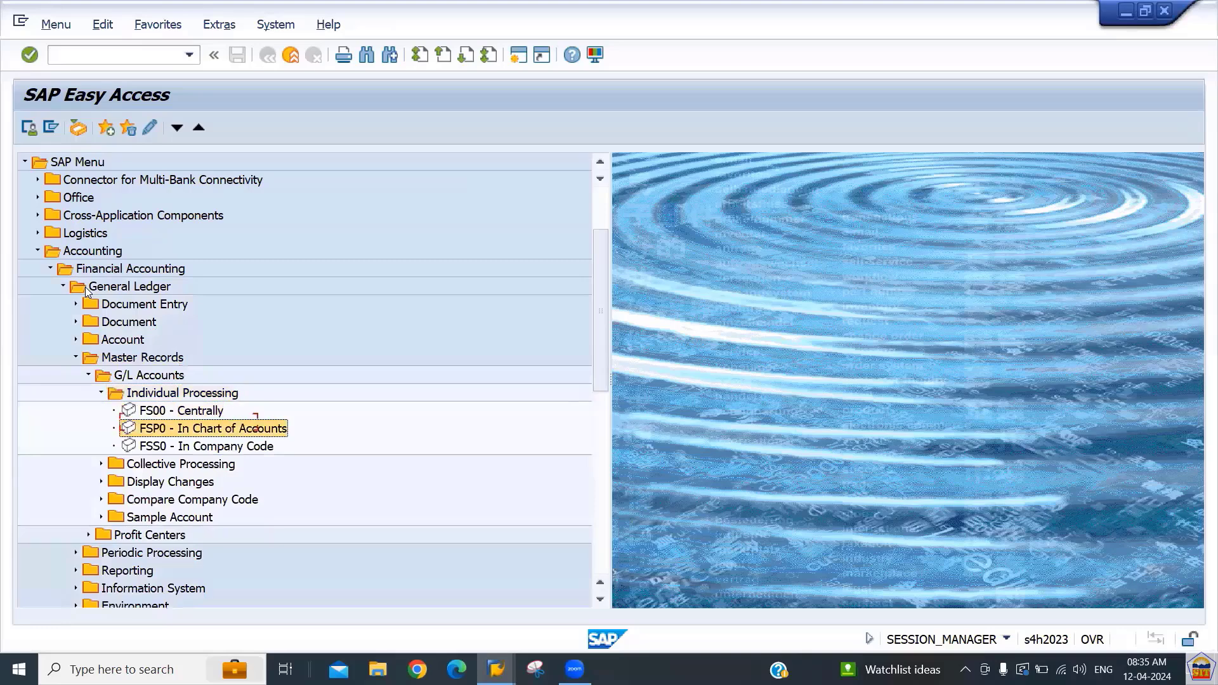
{"action": "key", "text": "Up"}
{"action": "key", "text": "Up"}
{"action": "key", "text": "Up"}
{"action": "key", "text": "Down"}
{"action": "key", "text": "Down"}
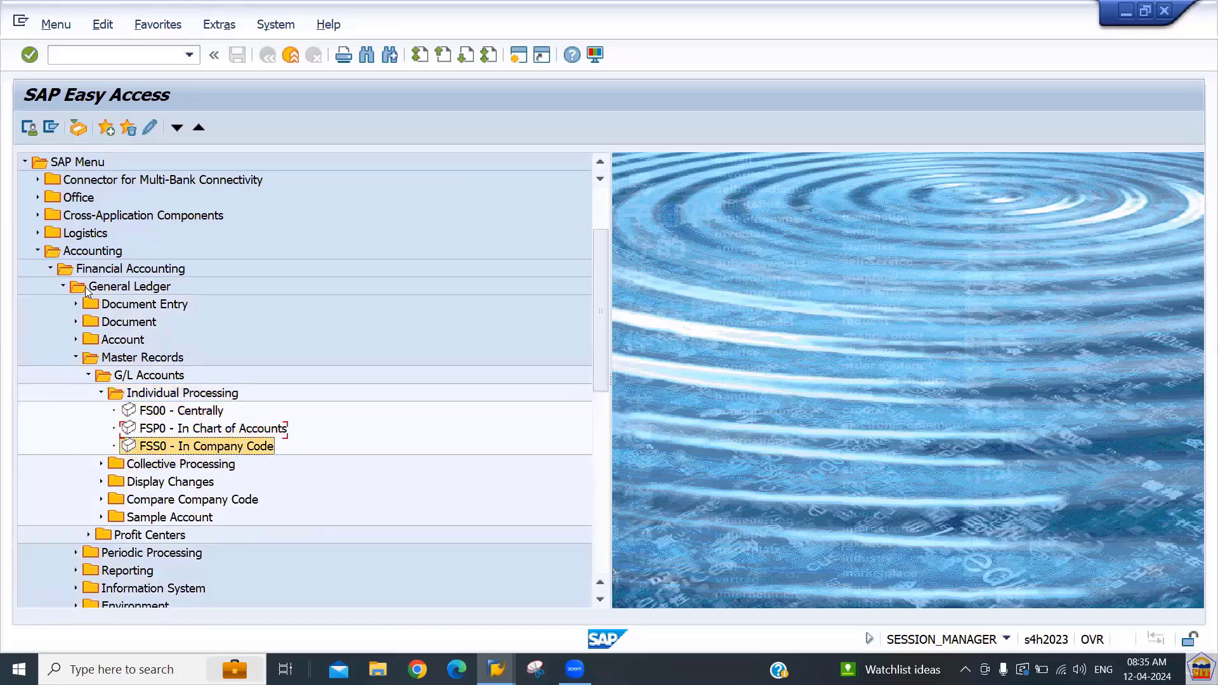
{"action": "key", "text": "Up"}
{"action": "key", "text": "Down"}
{"action": "key", "text": "Down"}
{"action": "key", "text": "Up"}
{"action": "key", "text": "Up"}
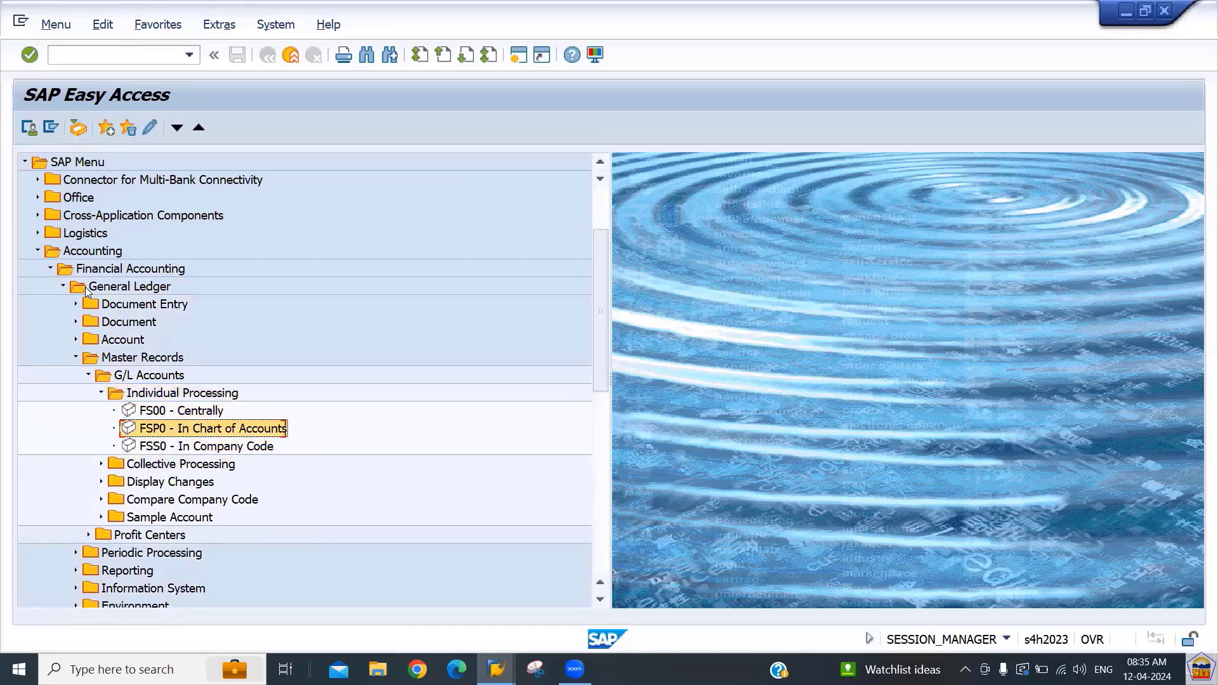
- Collapse the open folders level by level, from Individual Processing up through Accounting
{"action": "key", "text": "Up"}
{"action": "key", "text": "Up"}
{"action": "key", "text": "Up"}
{"action": "key", "text": "Left"}
{"action": "key", "text": "Left"}
{"action": "key", "text": "Left"}
{"action": "key", "text": "Up"}
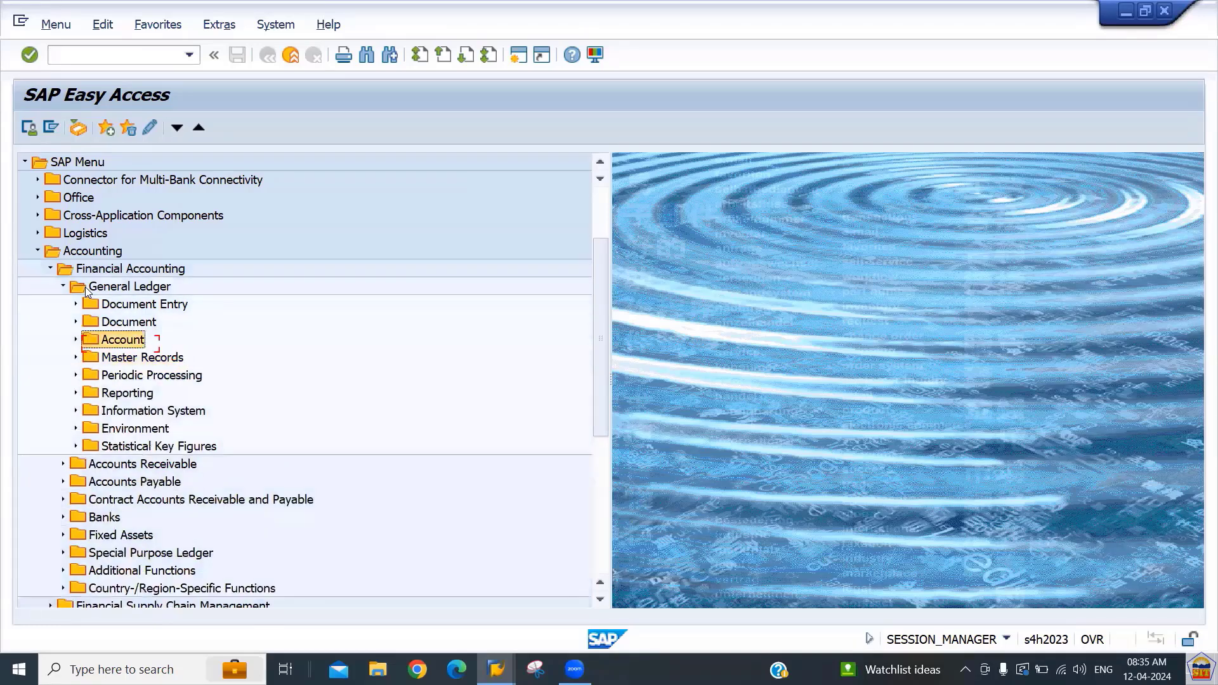
{"action": "key", "text": "Left"}
{"action": "key", "text": "Left"}
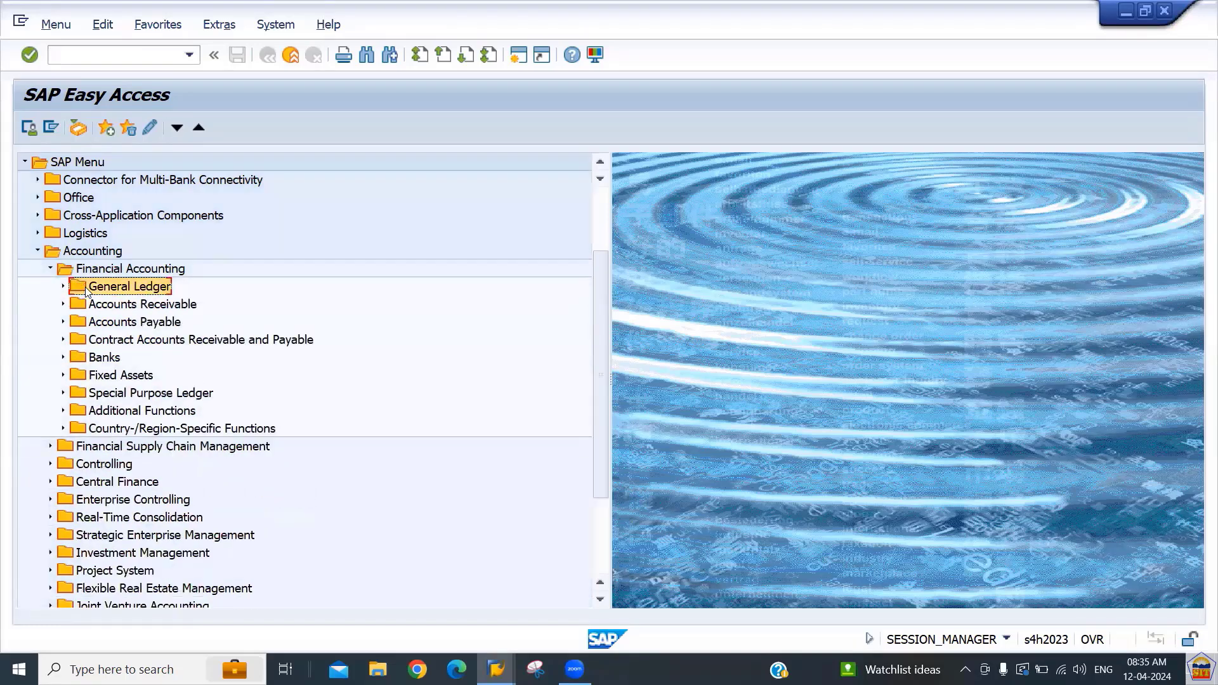
{"action": "key", "text": "Left"}
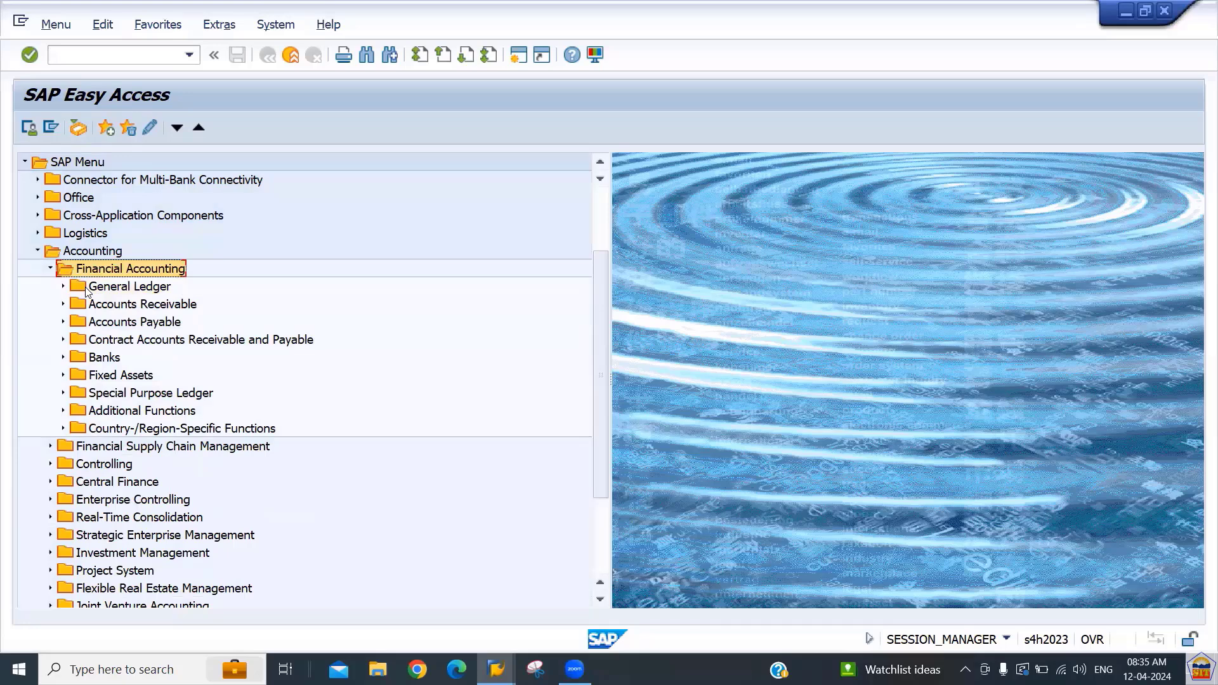
{"action": "key", "text": "Left"}
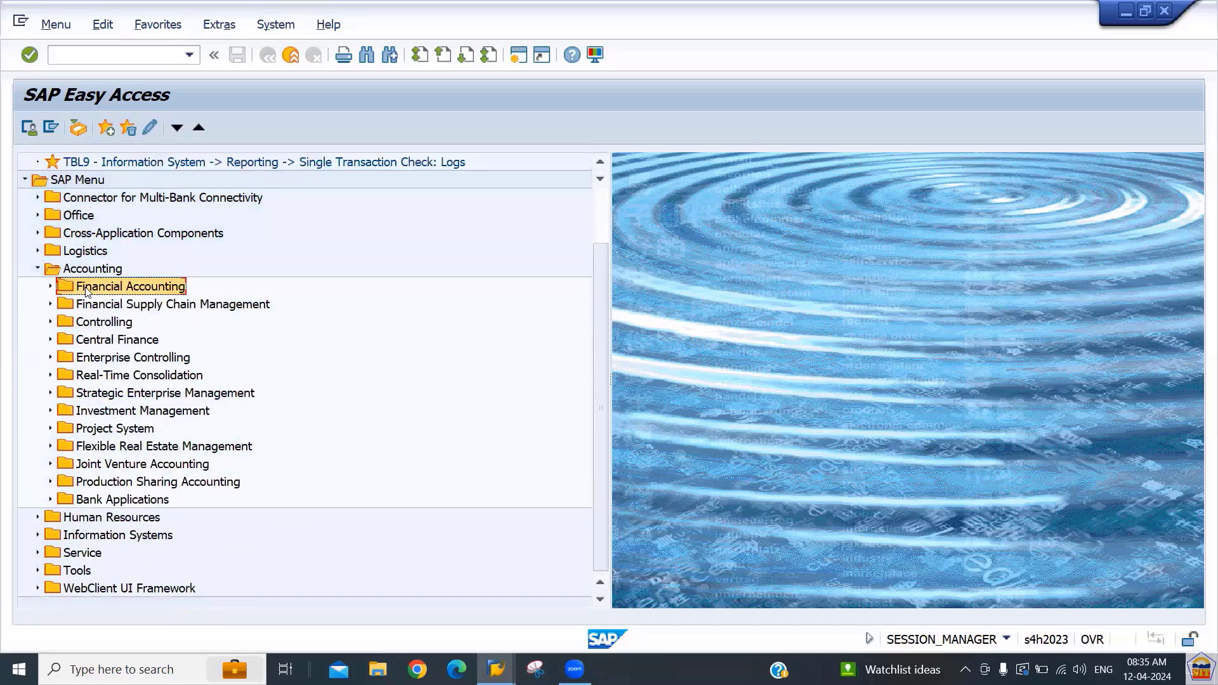
{"action": "key", "text": "Left"}
{"action": "key", "text": "Left"}
- Expand the path Accounting, Financial Accounting, General Ledger and Document Entry again to show its transactions
{"action": "key", "text": "Right"}
{"action": "key", "text": "Right"}
{"action": "key", "text": "Right"}
{"action": "key", "text": "Right"}
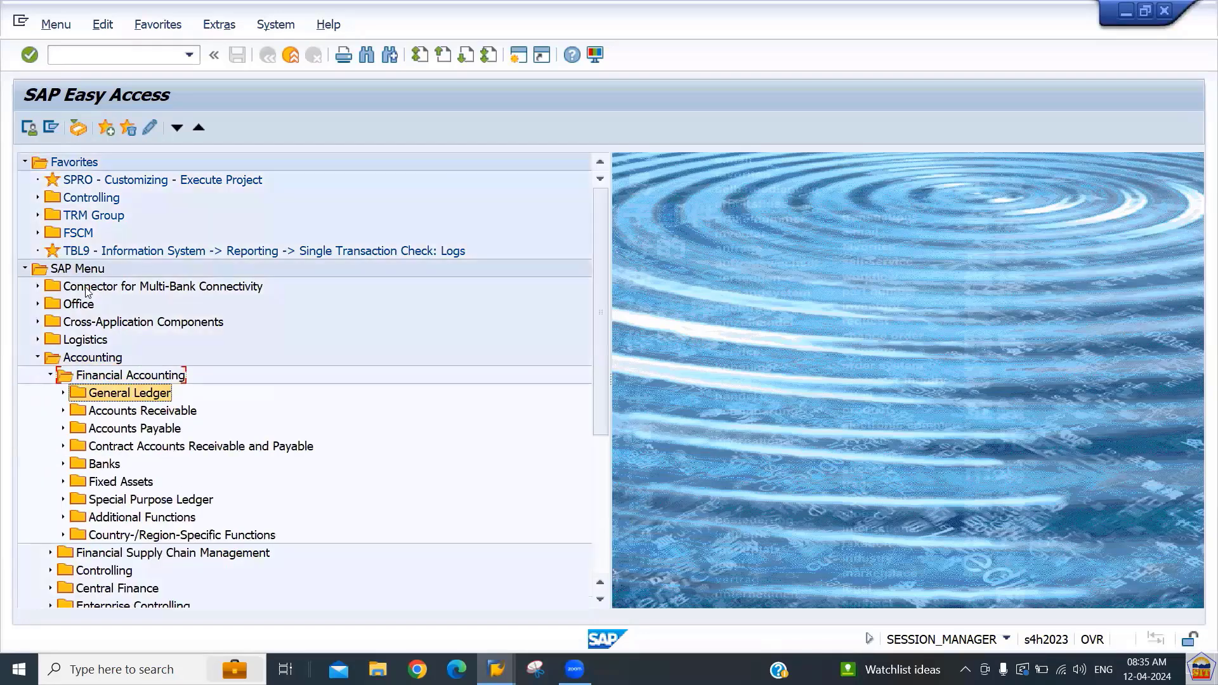
{"action": "key", "text": "Right"}
{"action": "key", "text": "Right"}
{"action": "key", "text": "Down"}
{"action": "key", "text": "Up"}
{"action": "key", "text": "Right"}
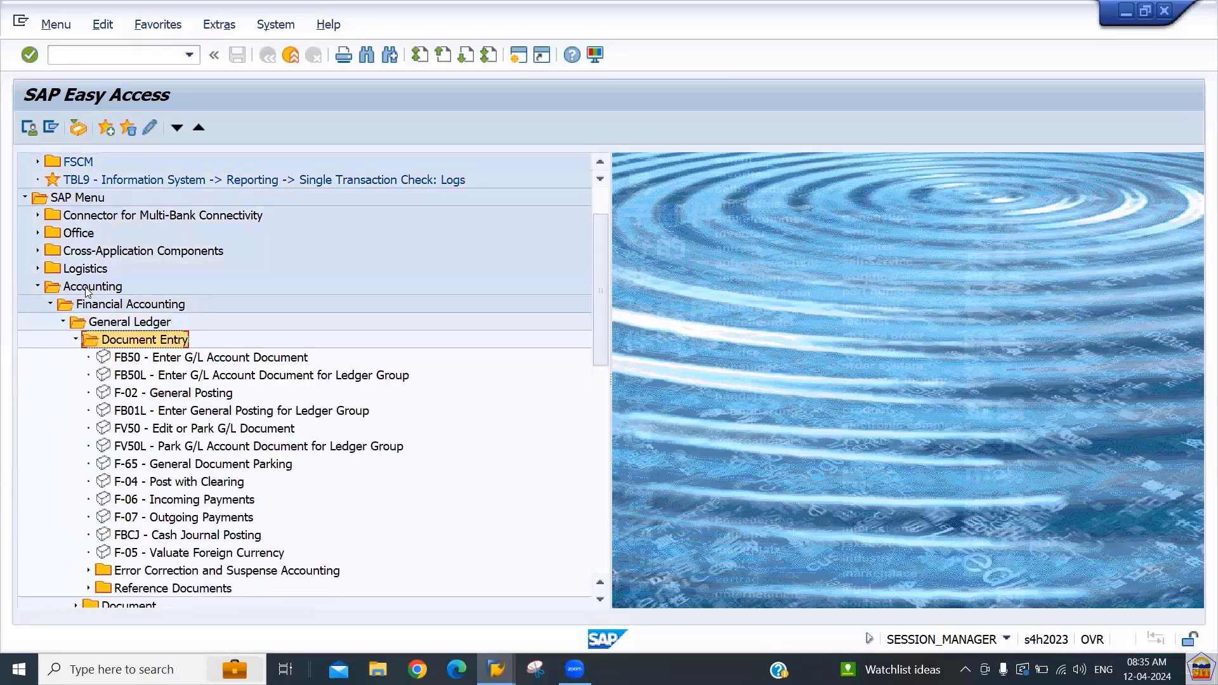
- Collapse General Ledger, Financial Accounting and Accounting so only the top-level SAP Menu folders show
{"action": "key", "text": "Up"}
{"action": "key", "text": "Left"}
{"action": "key", "text": "Left"}
{"action": "key", "text": "Left"}
{"action": "key", "text": "Left"}
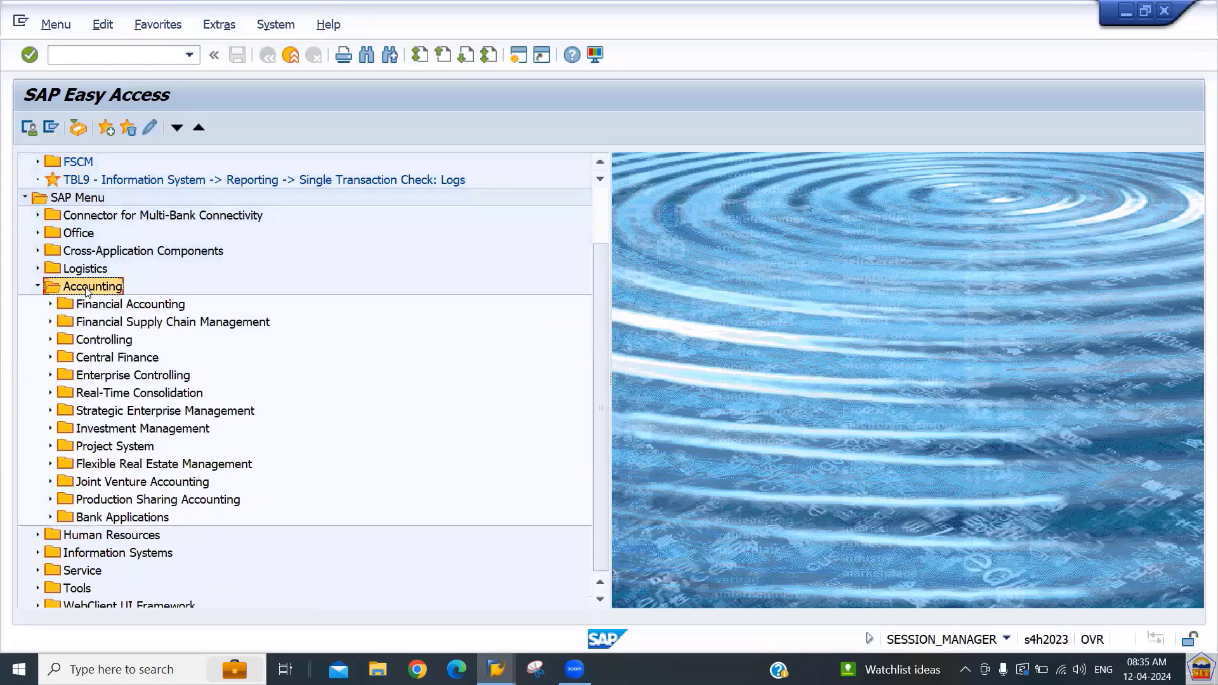
{"action": "key", "text": "Left"}
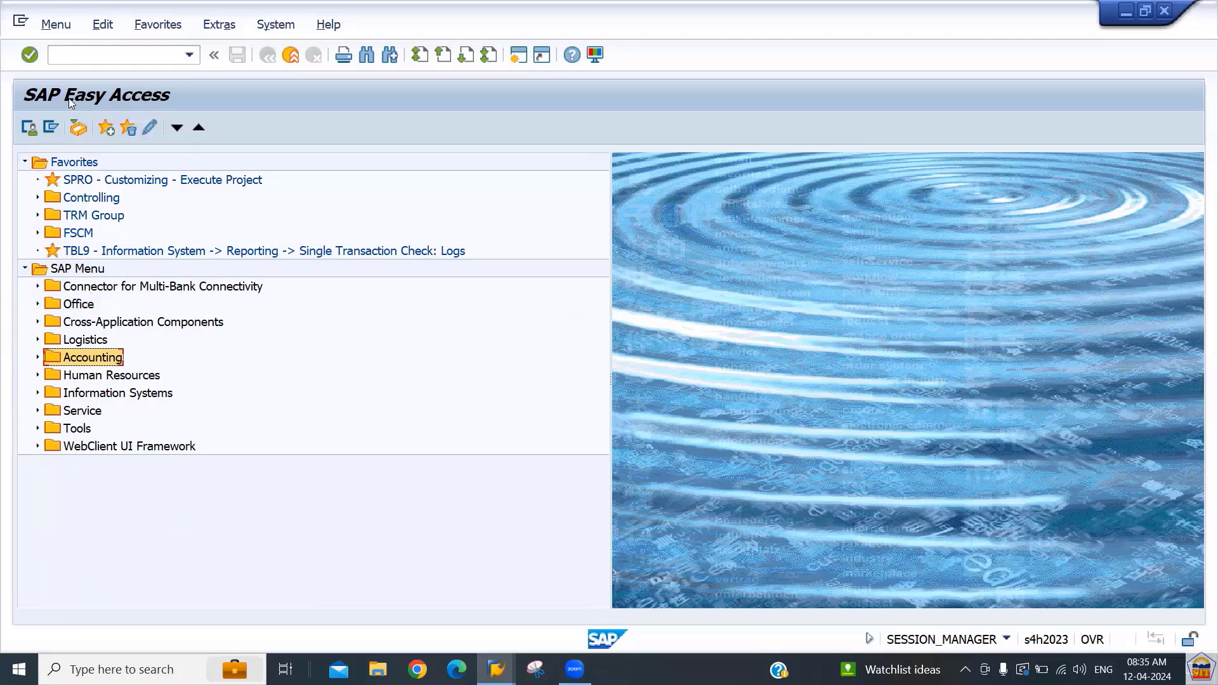
- Run transaction spro and display the SAP Reference IMG
{"action": "left_click", "coordinate": [109, 58]}
{"action": "type", "text": "spro"}
{"action": "key", "text": "Return"}
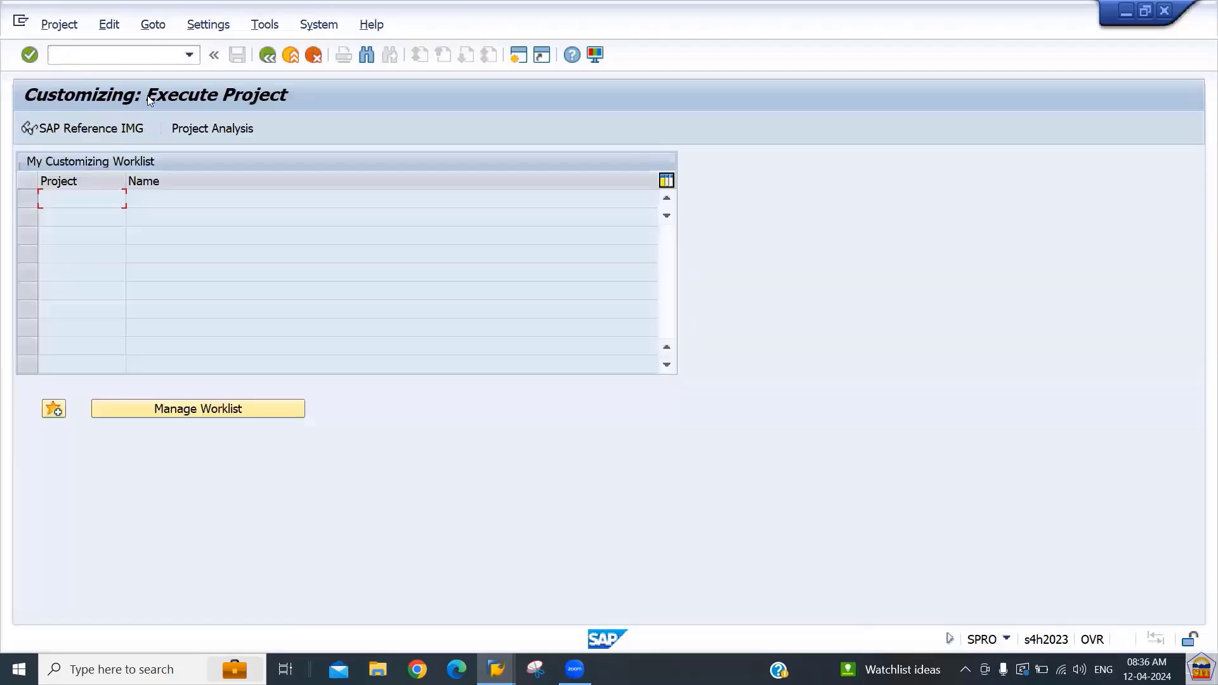
{"action": "left_click", "coordinate": [89, 132]}
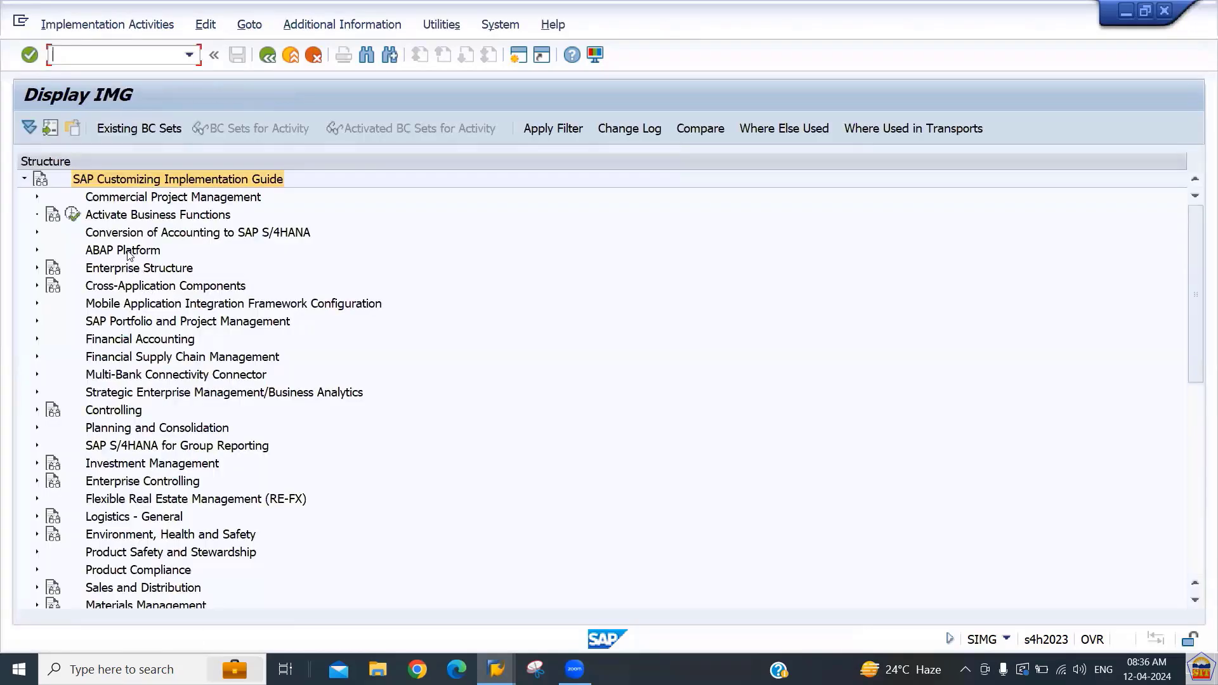
- Look through the top-level IMG areas from ABAP Platform down to Flexible Real Estate Management (RE-FX)
{"action": "left_click", "coordinate": [123, 250]}
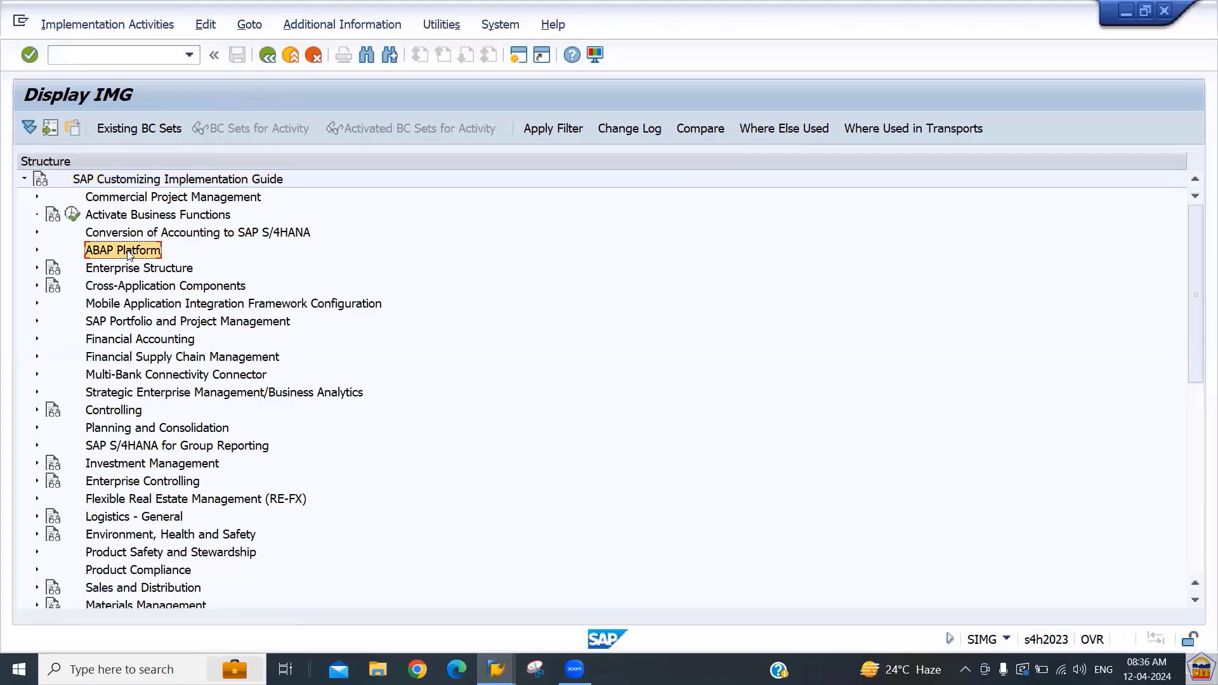
{"action": "key", "text": "Down"}
{"action": "key", "text": "Down"}
{"action": "key", "text": "Down"}
{"action": "key", "text": "Down"}
{"action": "key", "text": "Down"}
{"action": "key", "text": "Down"}
{"action": "key", "text": "Down"}
{"action": "key", "text": "Down"}
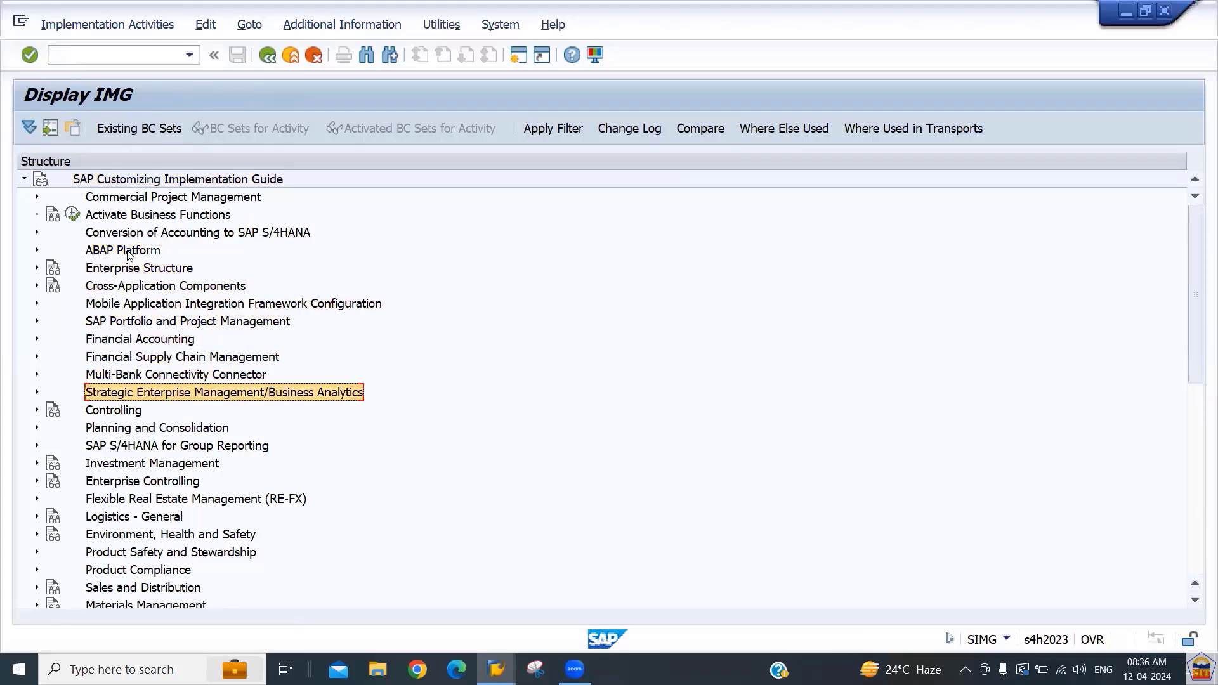
{"action": "key", "text": "Up"}
{"action": "key", "text": "Up"}
{"action": "key", "text": "Up"}
{"action": "key", "text": "Up"}
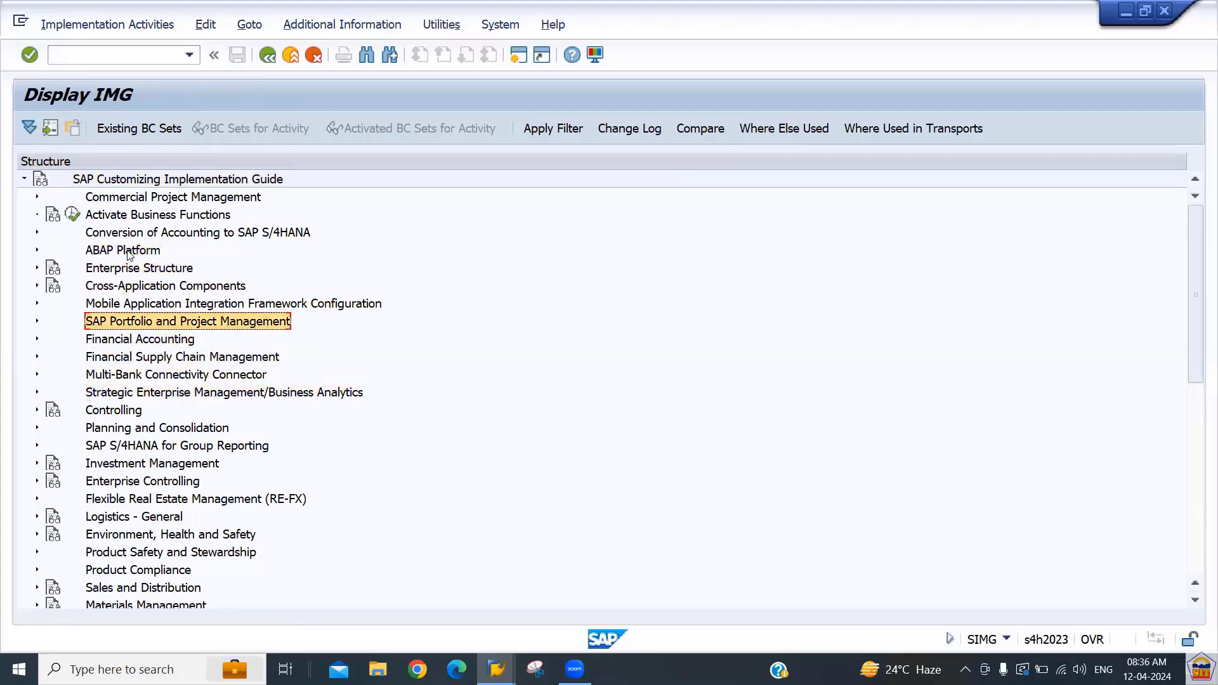
{"action": "key", "text": "Up"}
{"action": "key", "text": "Up"}
{"action": "key", "text": "Up"}
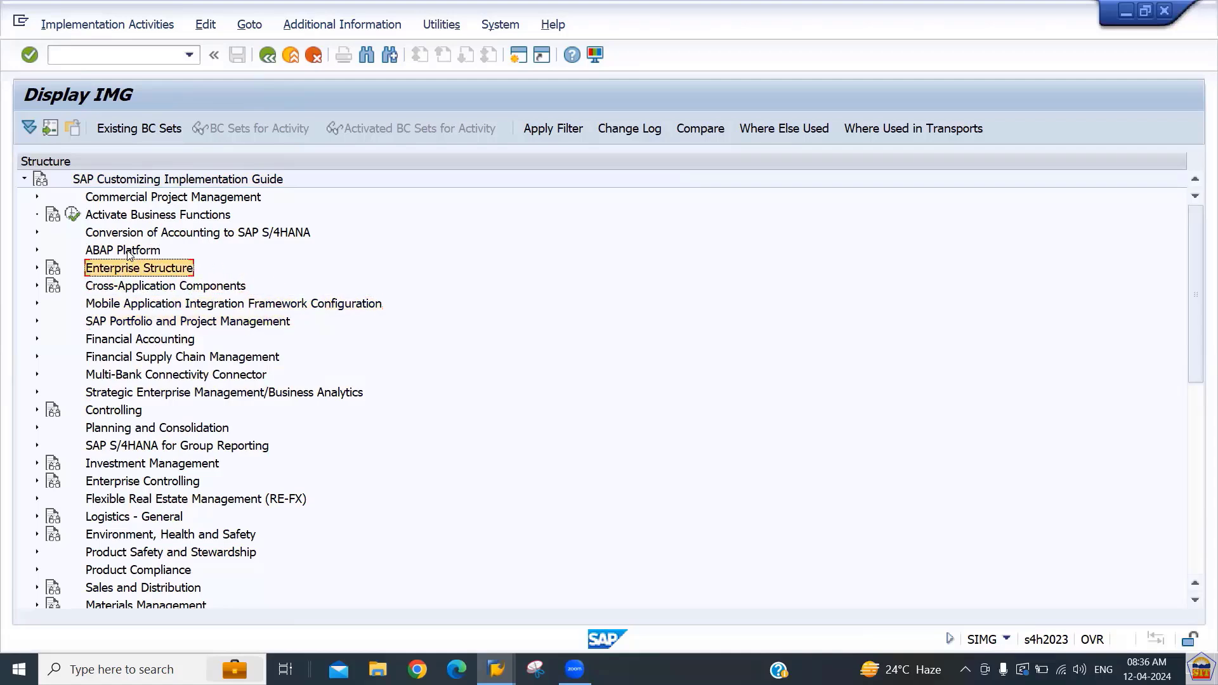
{"action": "key", "text": "Down"}
{"action": "key", "text": "Down"}
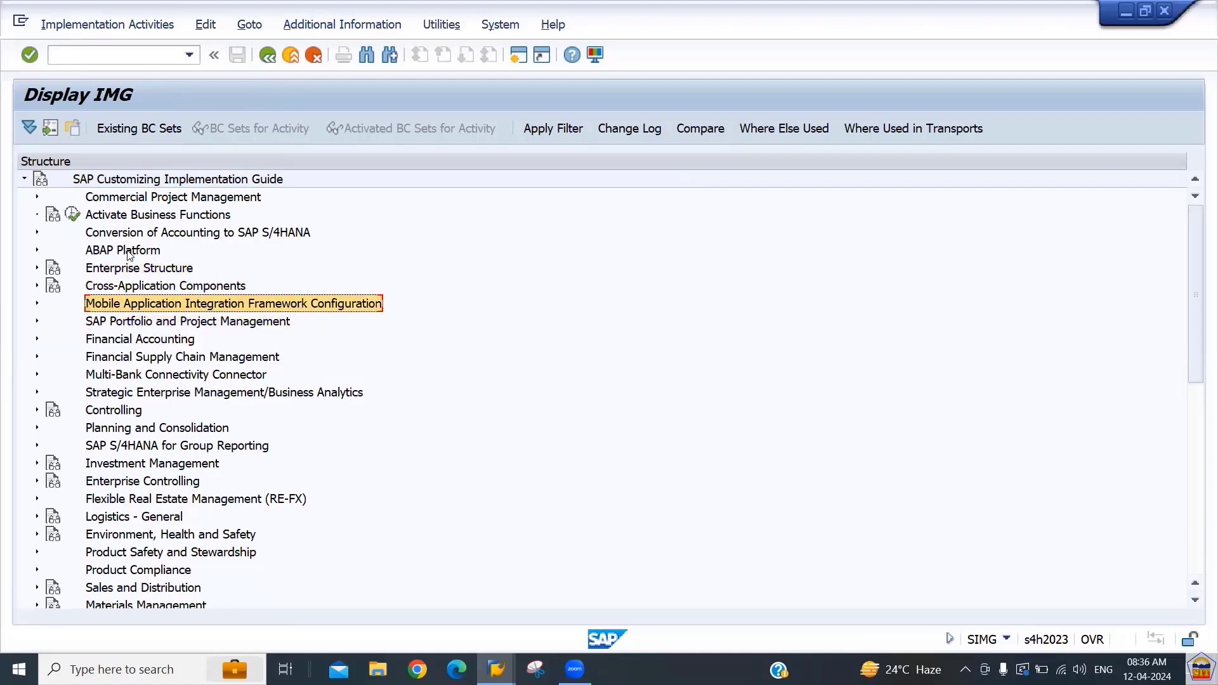
{"action": "key", "text": "Down"}
{"action": "key", "text": "Down"}
{"action": "key", "text": "Down"}
{"action": "key", "text": "Down"}
{"action": "key", "text": "Down"}
{"action": "key", "text": "Down"}
{"action": "key", "text": "Up"}
{"action": "key", "text": "Up"}
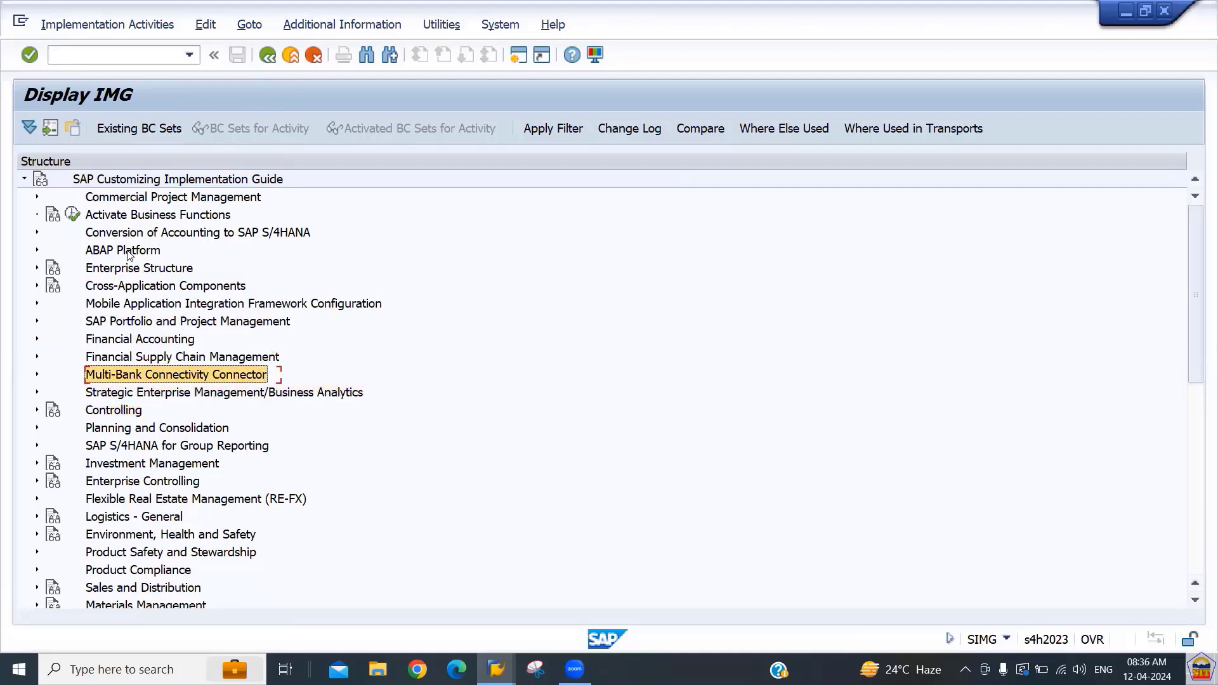
{"action": "key", "text": "Up"}
{"action": "key", "text": "Up"}
{"action": "key", "text": "Down"}
{"action": "key", "text": "Down"}
{"action": "key", "text": "Down"}
{"action": "key", "text": "Down"}
{"action": "key", "text": "Down"}
{"action": "key", "text": "Down"}
{"action": "key", "text": "Down"}
{"action": "key", "text": "Down"}
{"action": "key", "text": "Down"}
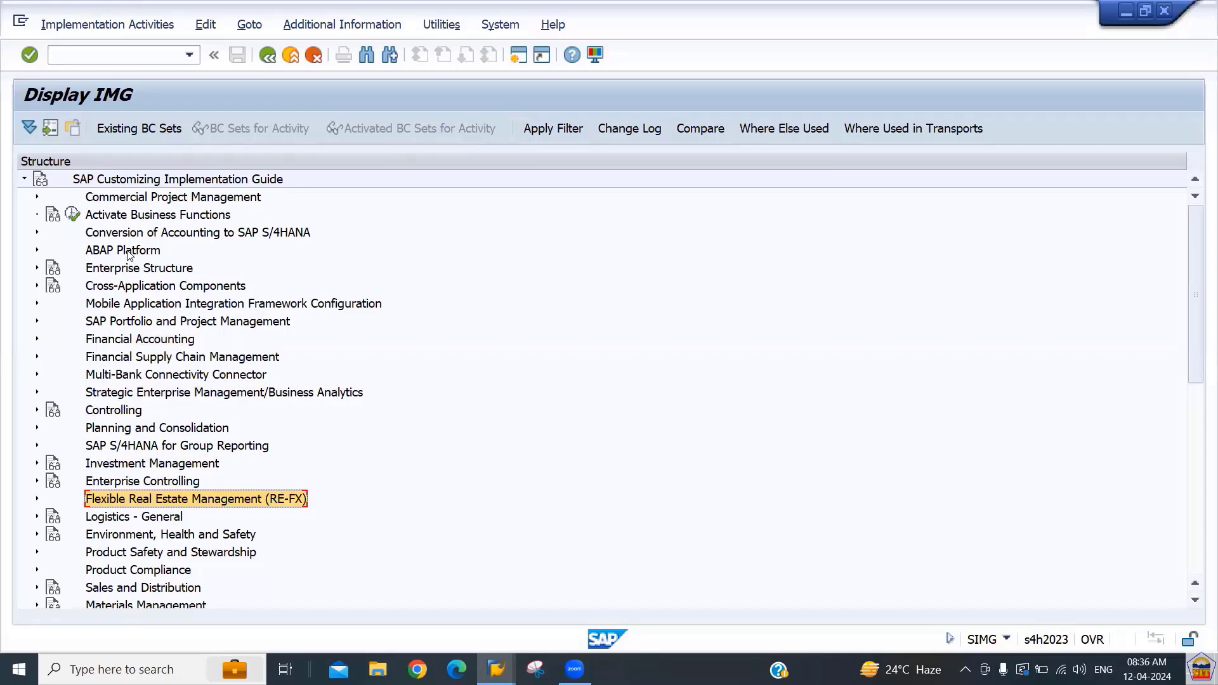
- Go back up to Financial Accounting in the IMG structure and expand it
{"action": "key", "text": "Up"}
{"action": "key", "text": "Up"}
{"action": "key", "text": "Up"}
{"action": "key", "text": "Up"}
{"action": "key", "text": "Up"}
{"action": "key", "text": "Up"}
{"action": "key", "text": "Up"}
{"action": "key", "text": "Up"}
{"action": "key", "text": "Up"}
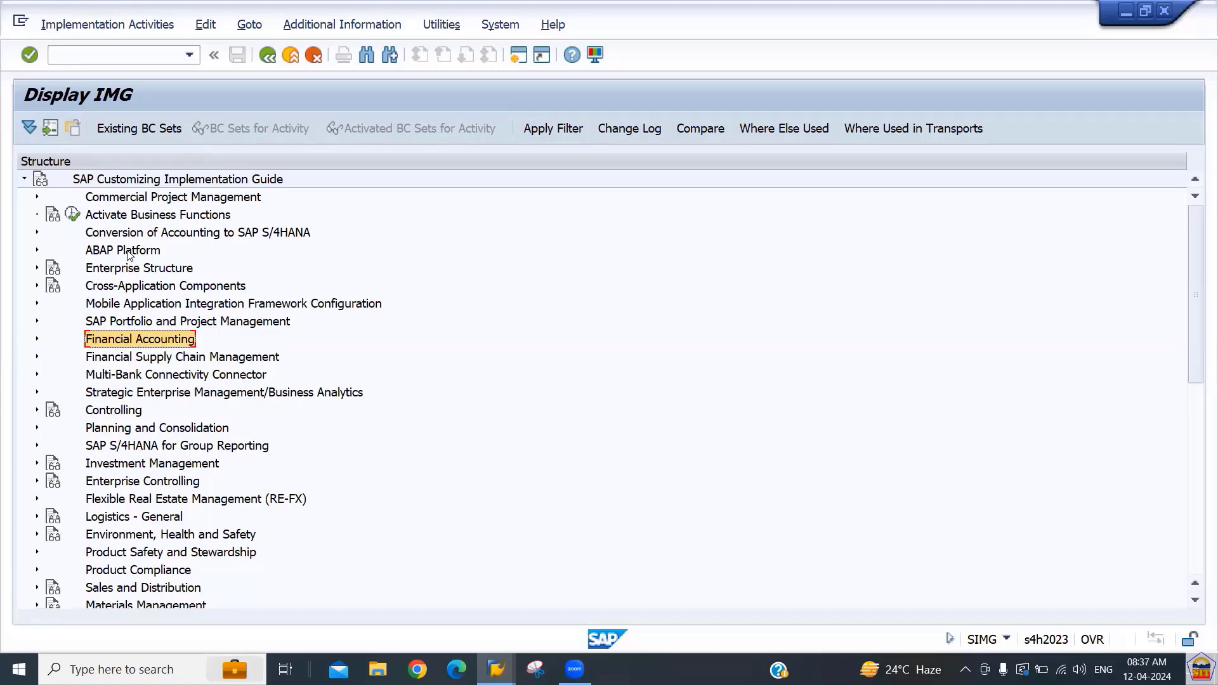
{"action": "key", "text": "Right"}
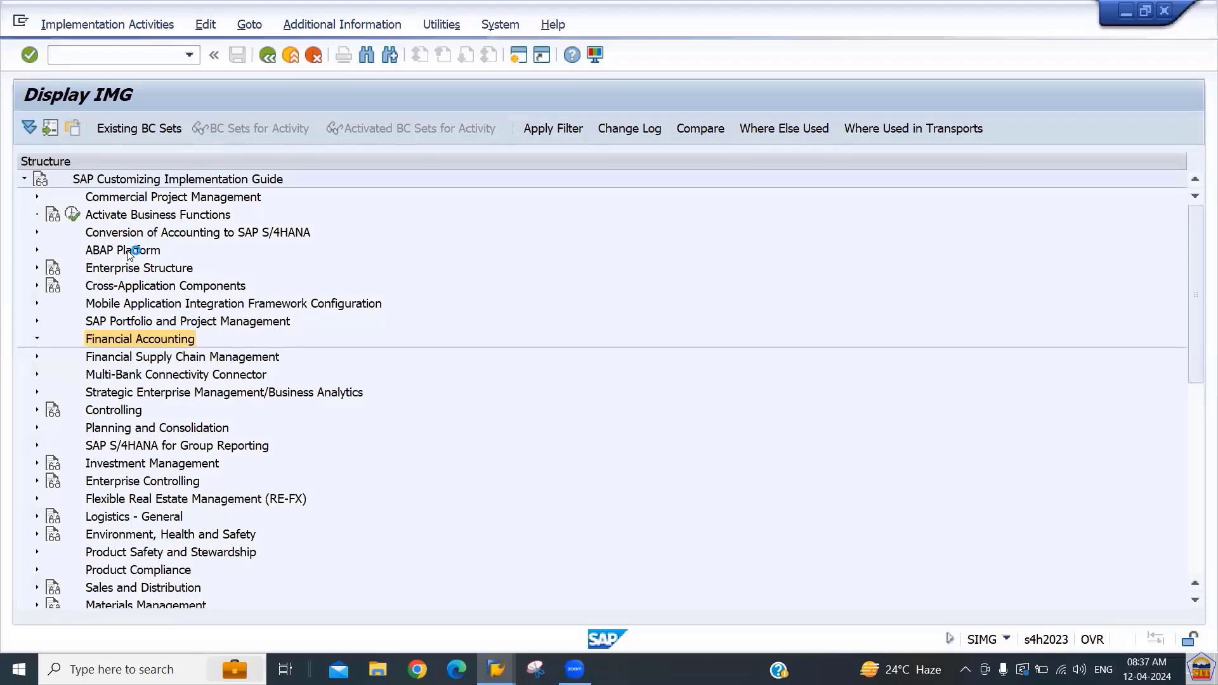
- Go through the Financial Accounting sub-areas from Financial Accounting Global Settings down to Central Finance
{"action": "key", "text": "Down"}
{"action": "key", "text": "Down"}
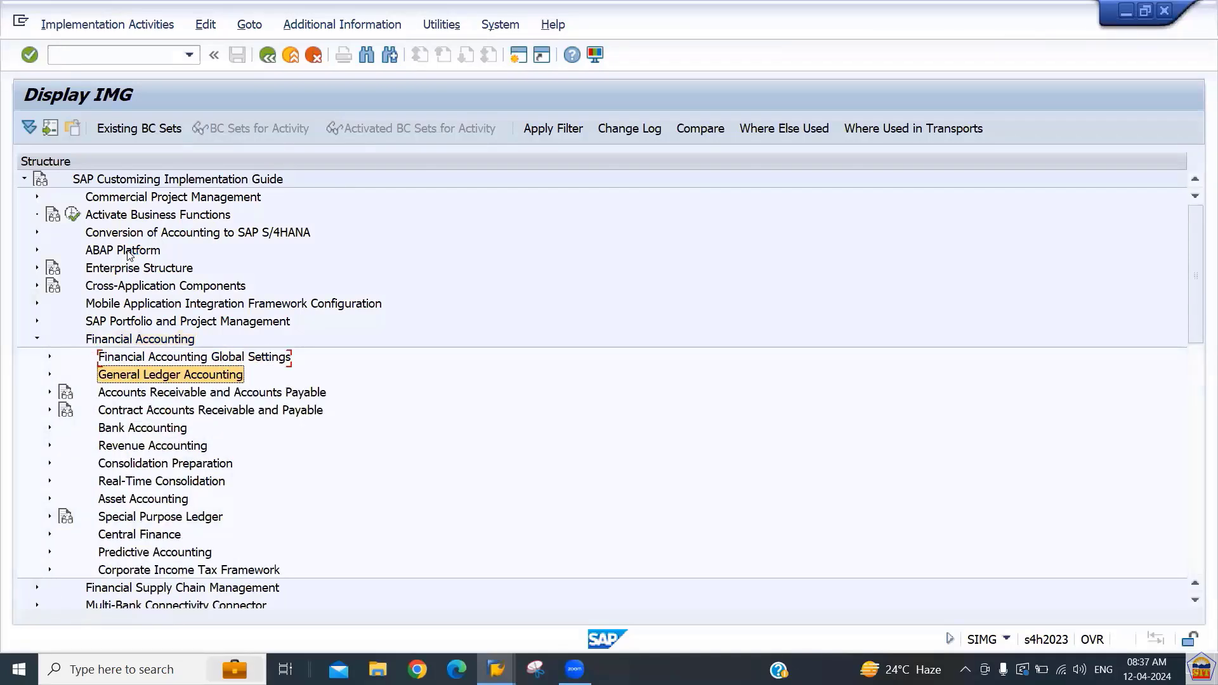
{"action": "key", "text": "Up"}
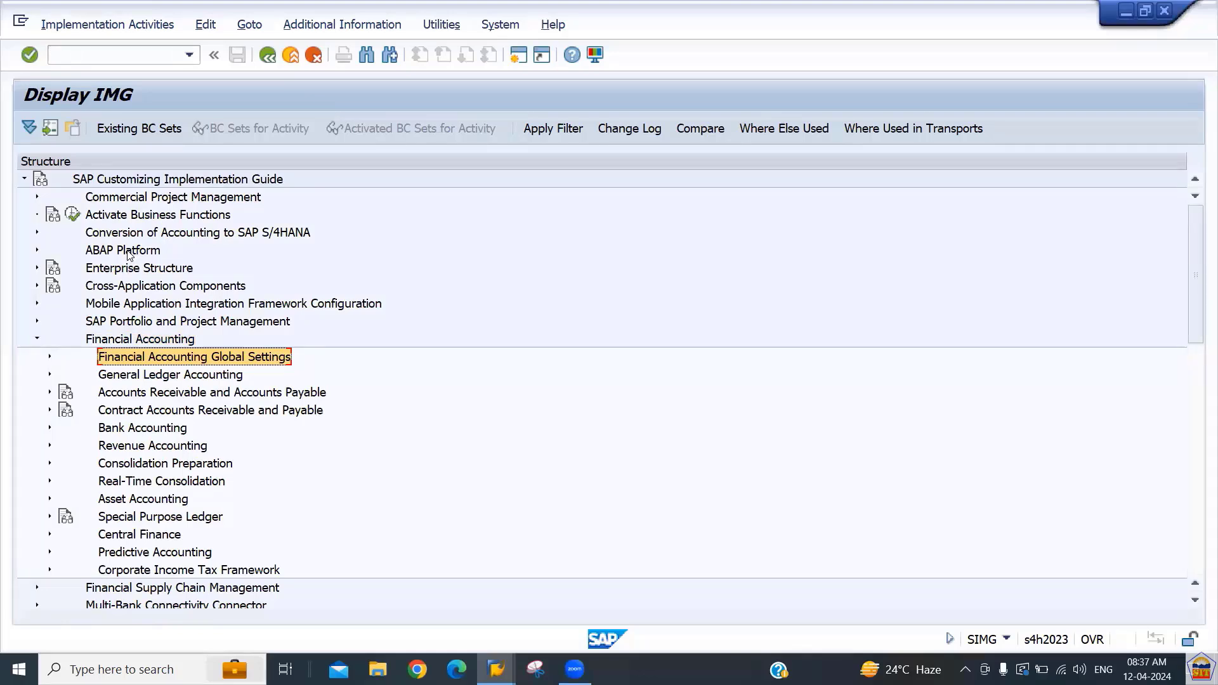
{"action": "key", "text": "Down"}
{"action": "key", "text": "Down"}
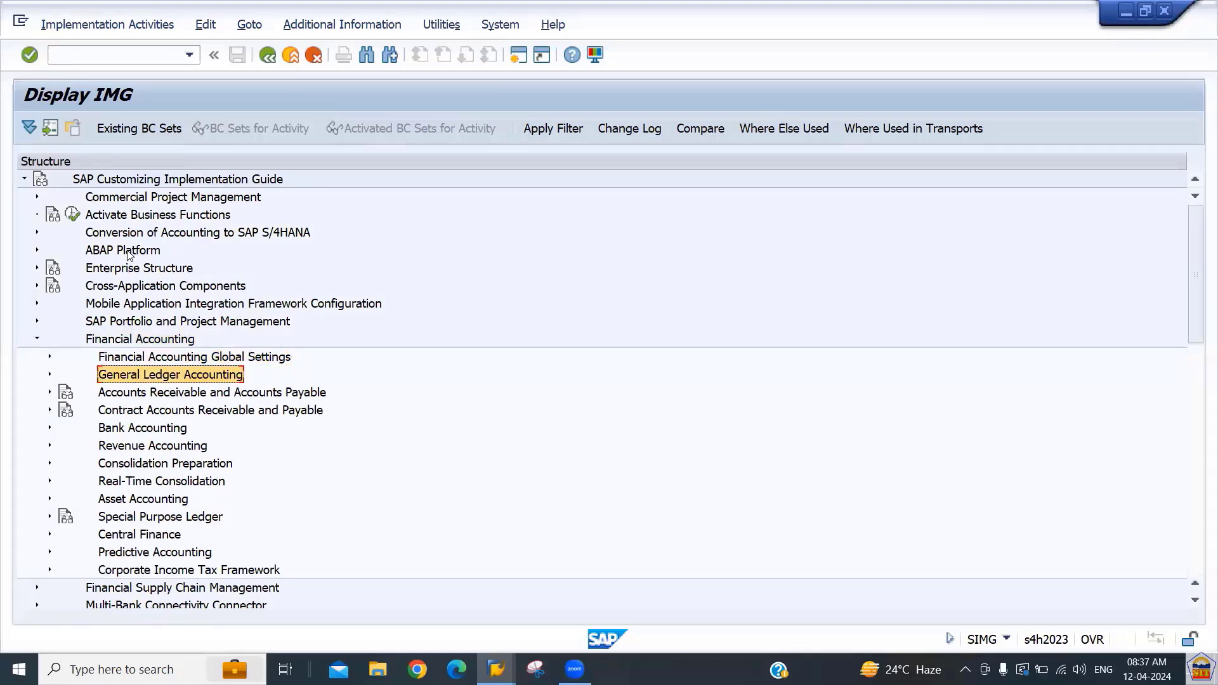
{"action": "key", "text": "Down"}
{"action": "key", "text": "Down"}
{"action": "key", "text": "Down"}
{"action": "key", "text": "Down"}
{"action": "key", "text": "Down"}
{"action": "key", "text": "Down"}
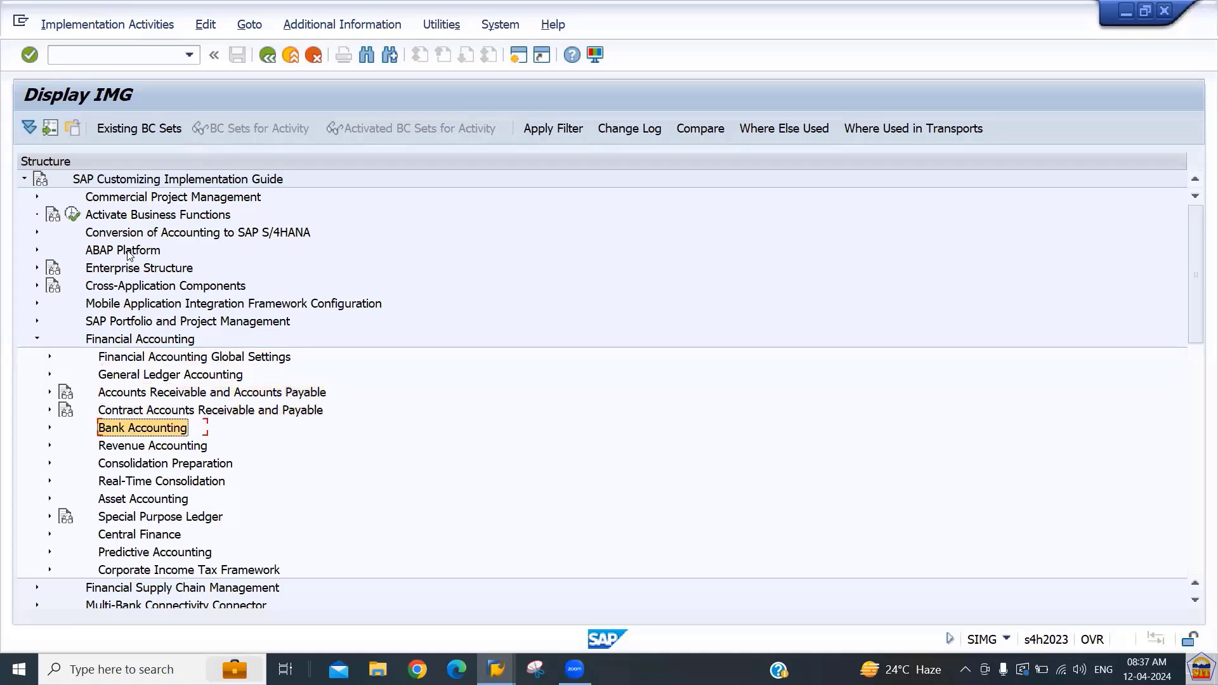
{"action": "key", "text": "Down"}
{"action": "key", "text": "Down"}
{"action": "key", "text": "Down"}
{"action": "key", "text": "Down"}
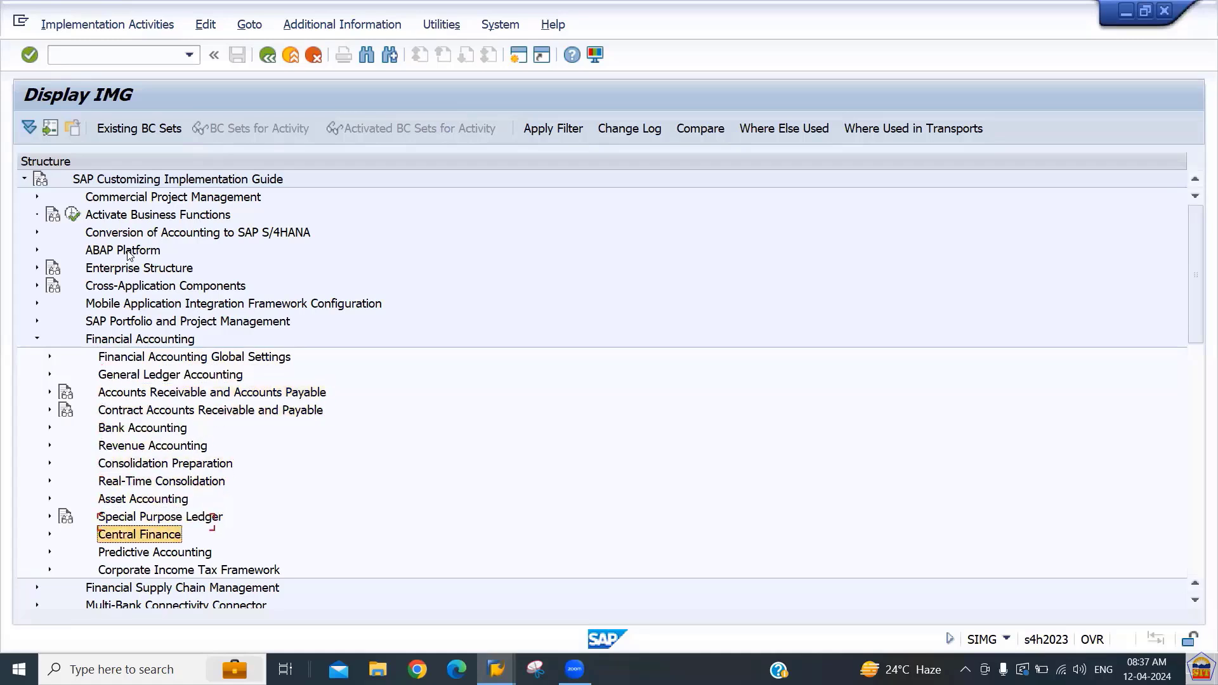
- Return up through the Financial Accounting sub-areas and collapse the Financial Accounting node
{"action": "key", "text": "Up"}
{"action": "key", "text": "Up"}
{"action": "key", "text": "Up"}
{"action": "key", "text": "Up"}
{"action": "key", "text": "Up"}
{"action": "key", "text": "Up"}
{"action": "key", "text": "Up"}
{"action": "key", "text": "Up"}
{"action": "key", "text": "Up"}
{"action": "key", "text": "Up"}
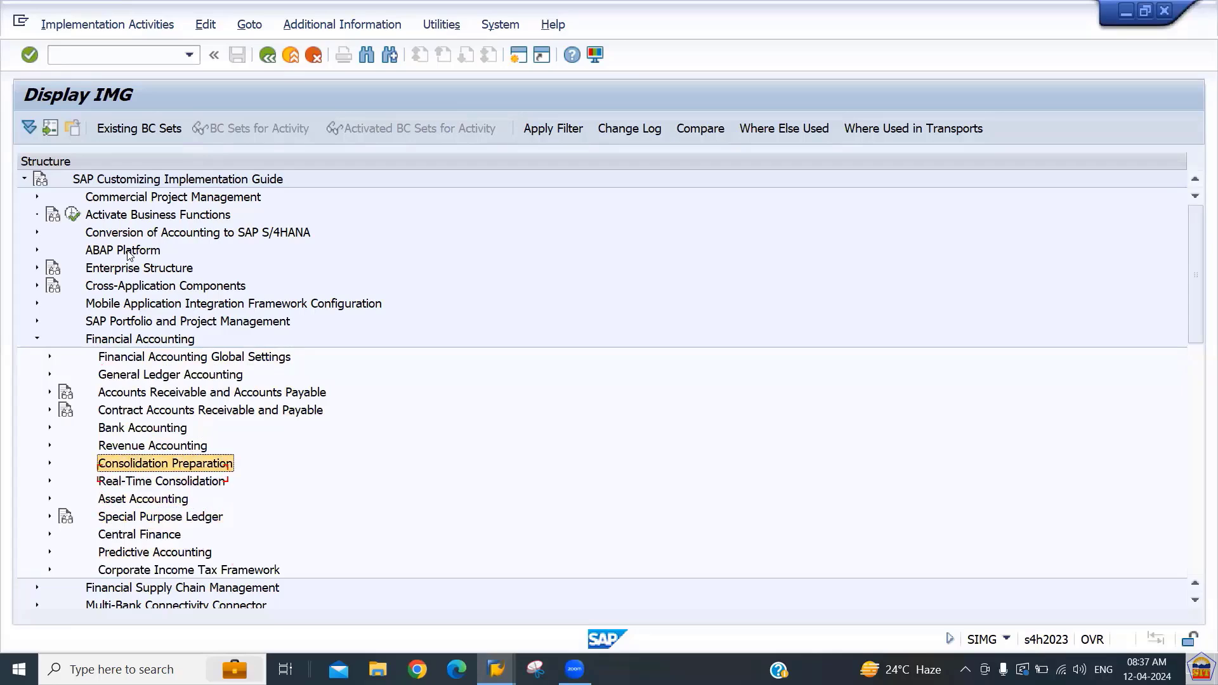
{"action": "key", "text": "Up"}
{"action": "key", "text": "Up"}
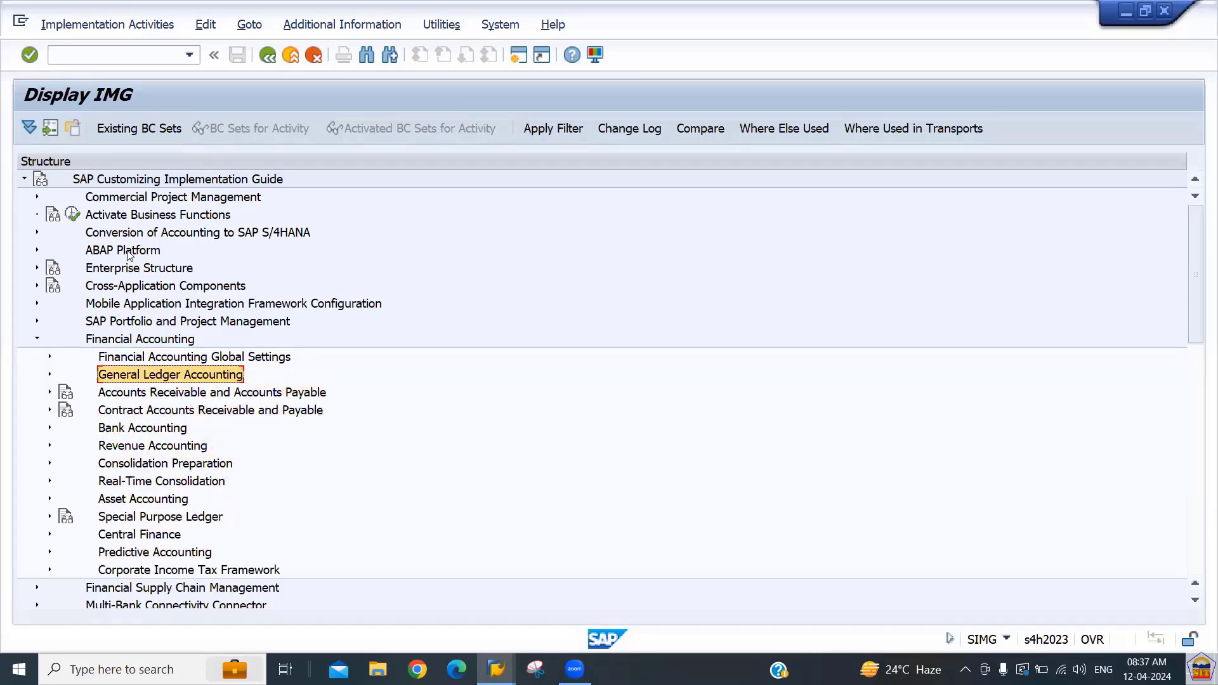
{"action": "key", "text": "Up"}
{"action": "key", "text": "Left"}
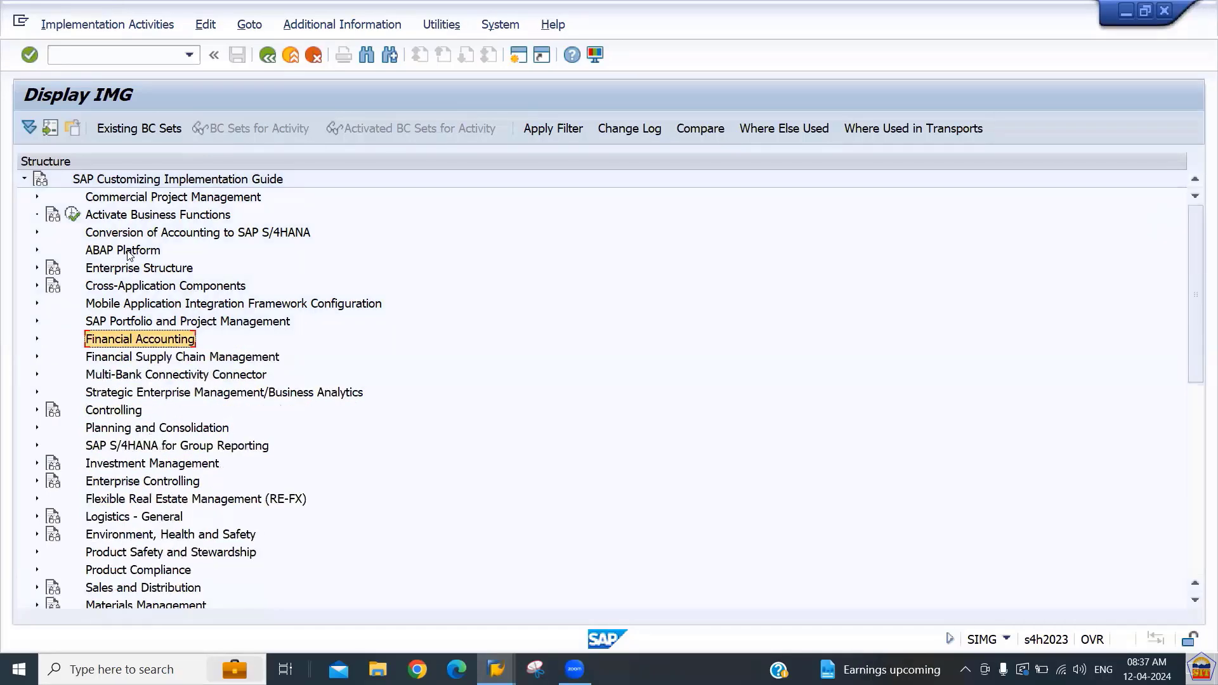
- Expand the Controlling node in the IMG structure to show its sub-areas
{"action": "key", "text": "Down"}
{"action": "key", "text": "Down"}
{"action": "key", "text": "Down"}
{"action": "key", "text": "Down"}
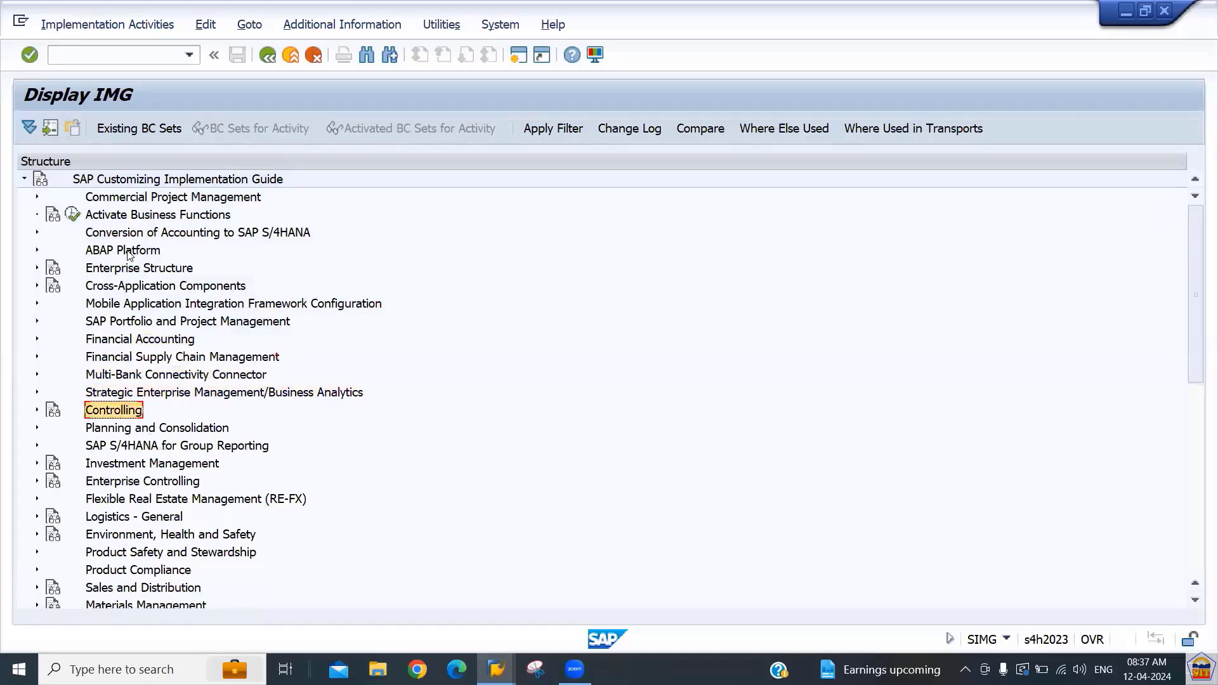
{"action": "key", "text": "Right"}
- Go through the Controlling sub-areas one by one from General Controlling to Profit Center Accounting
{"action": "key", "text": "Down"}
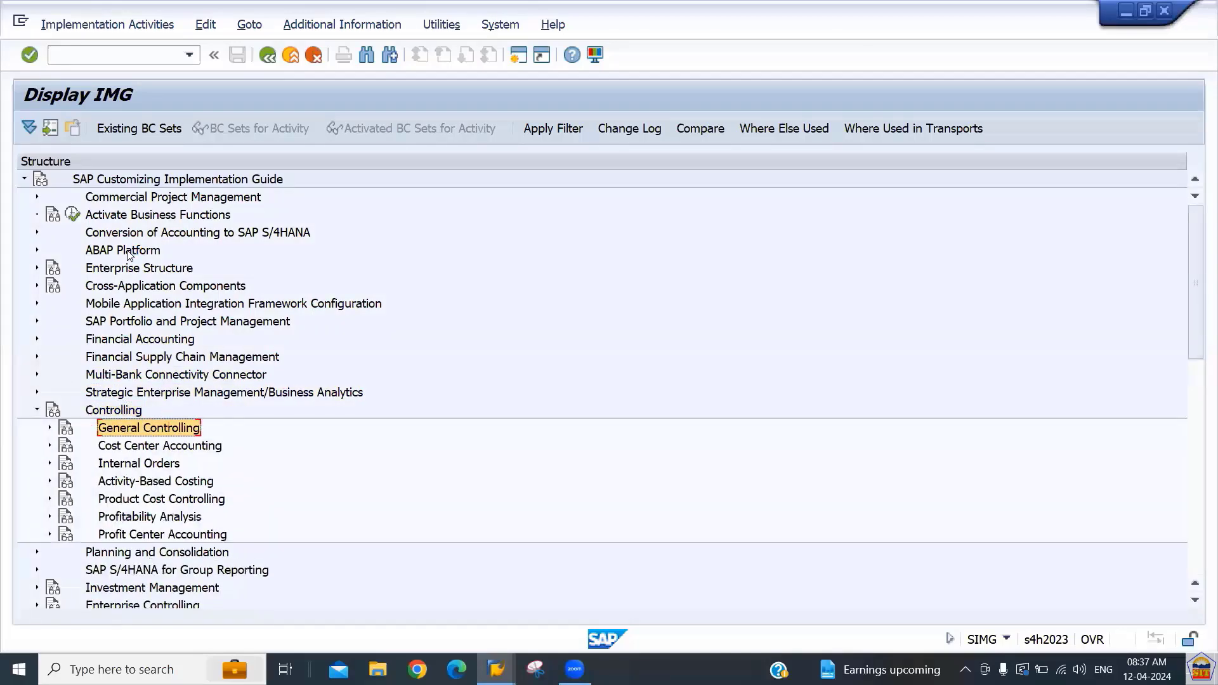
{"action": "key", "text": "Down"}
{"action": "key", "text": "Down"}
{"action": "key", "text": "Up"}
{"action": "key", "text": "Up"}
{"action": "key", "text": "Down"}
{"action": "key", "text": "Down"}
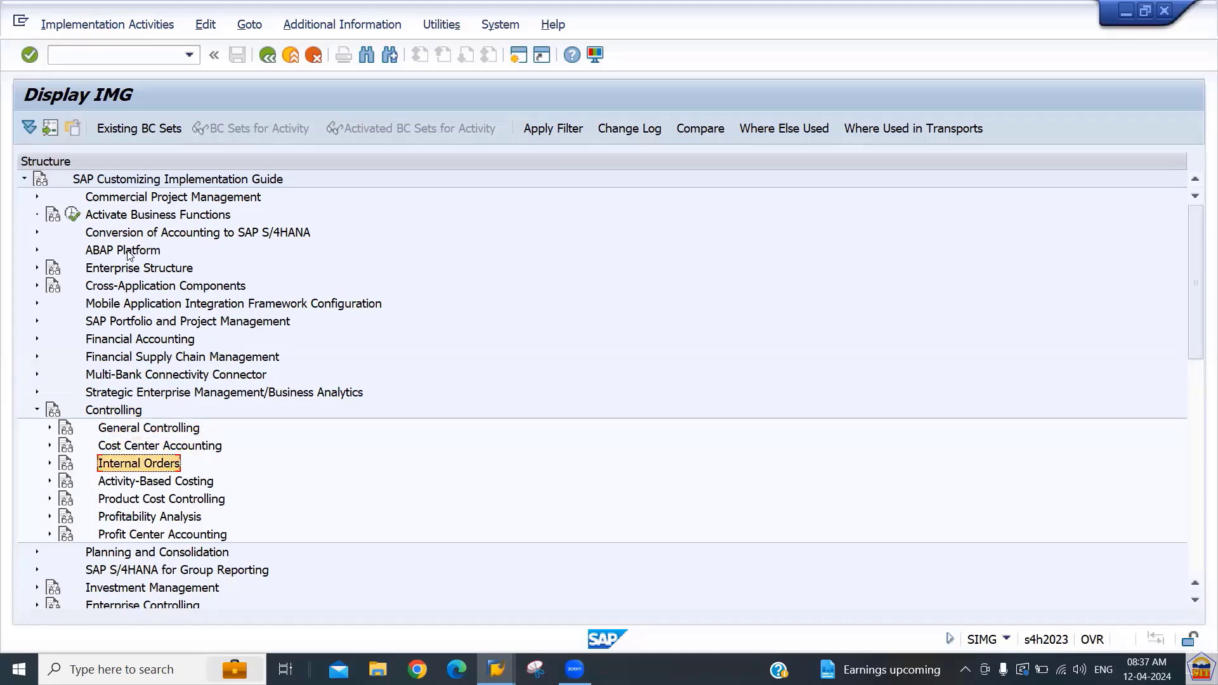
{"action": "key", "text": "Down"}
{"action": "key", "text": "Down"}
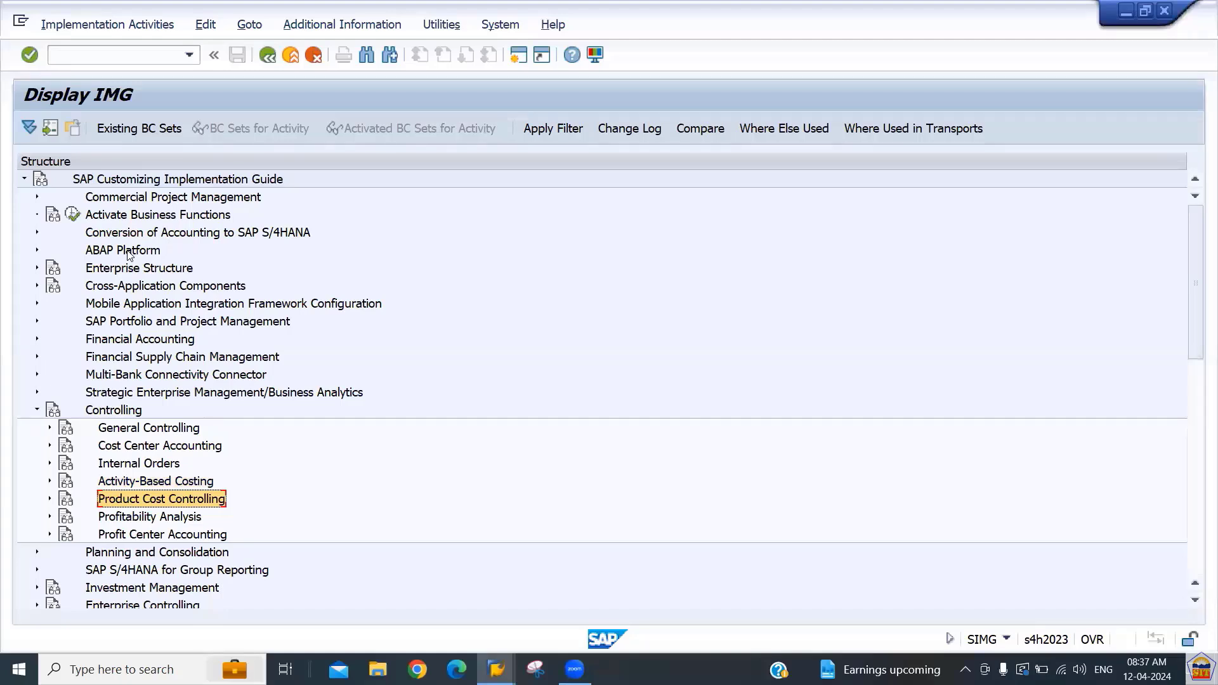
{"action": "key", "text": "Down"}
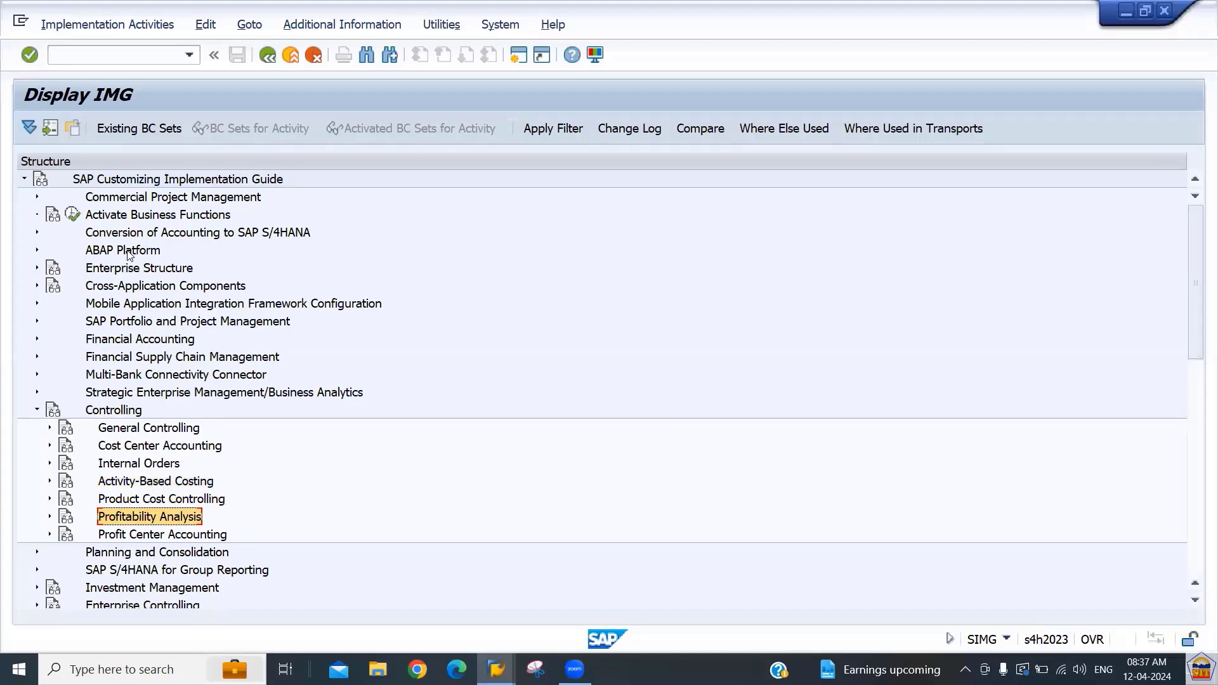
{"action": "key", "text": "Down"}
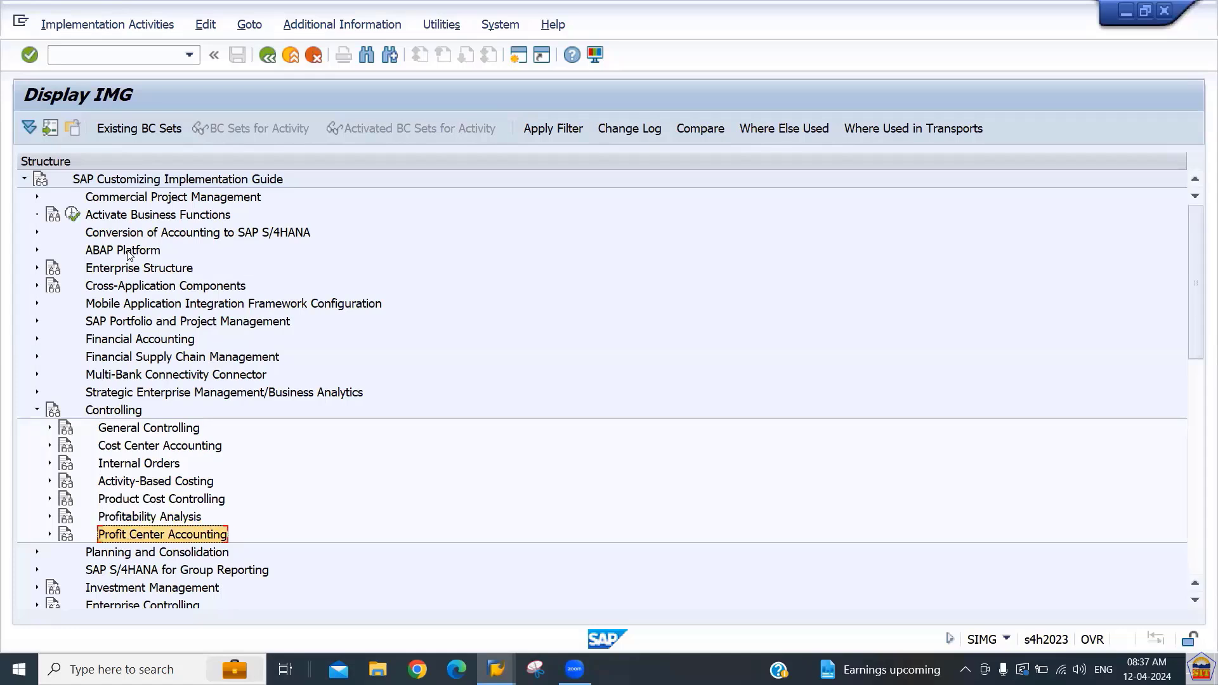
- Collapse the Controlling node and move back up the top-level areas to Mobile Application Integration Framework Configuration
{"action": "key", "text": "Up"}
{"action": "key", "text": "Up"}
{"action": "key", "text": "Up"}
{"action": "key", "text": "Up"}
{"action": "key", "text": "Up"}
{"action": "key", "text": "Up"}
{"action": "key", "text": "Up"}
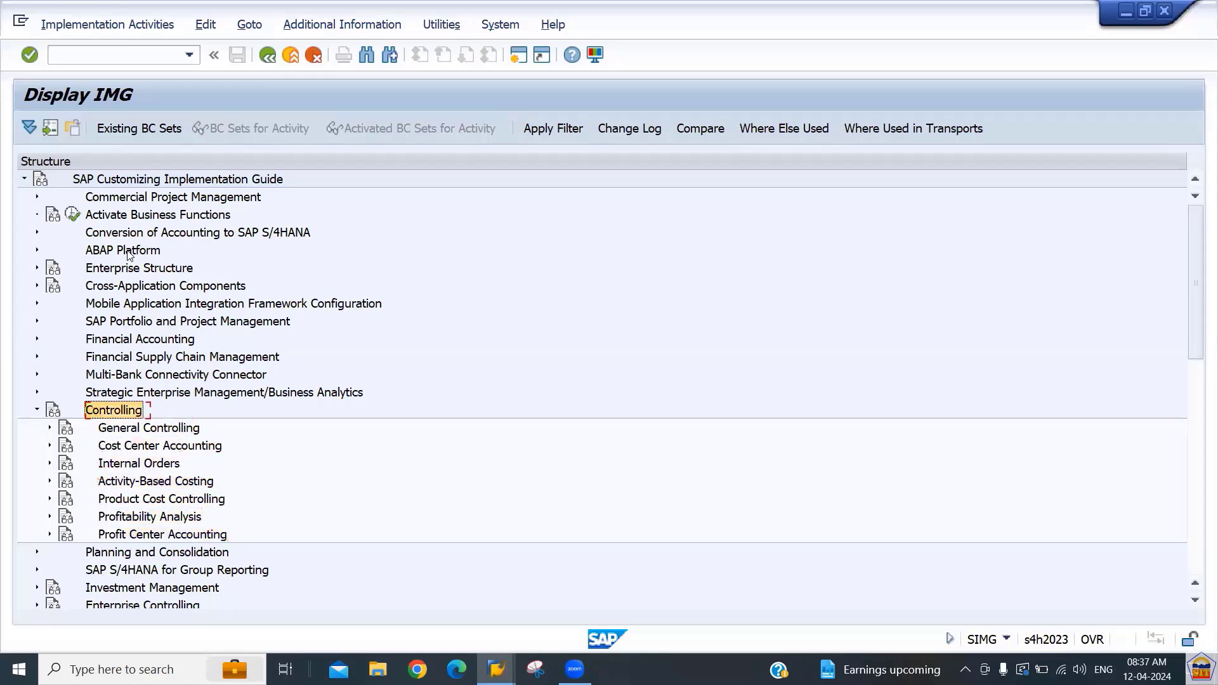
{"action": "key", "text": "Left"}
{"action": "key", "text": "Up"}
{"action": "key", "text": "Up"}
{"action": "key", "text": "Up"}
{"action": "key", "text": "Up"}
{"action": "key", "text": "Up"}
{"action": "key", "text": "Up"}
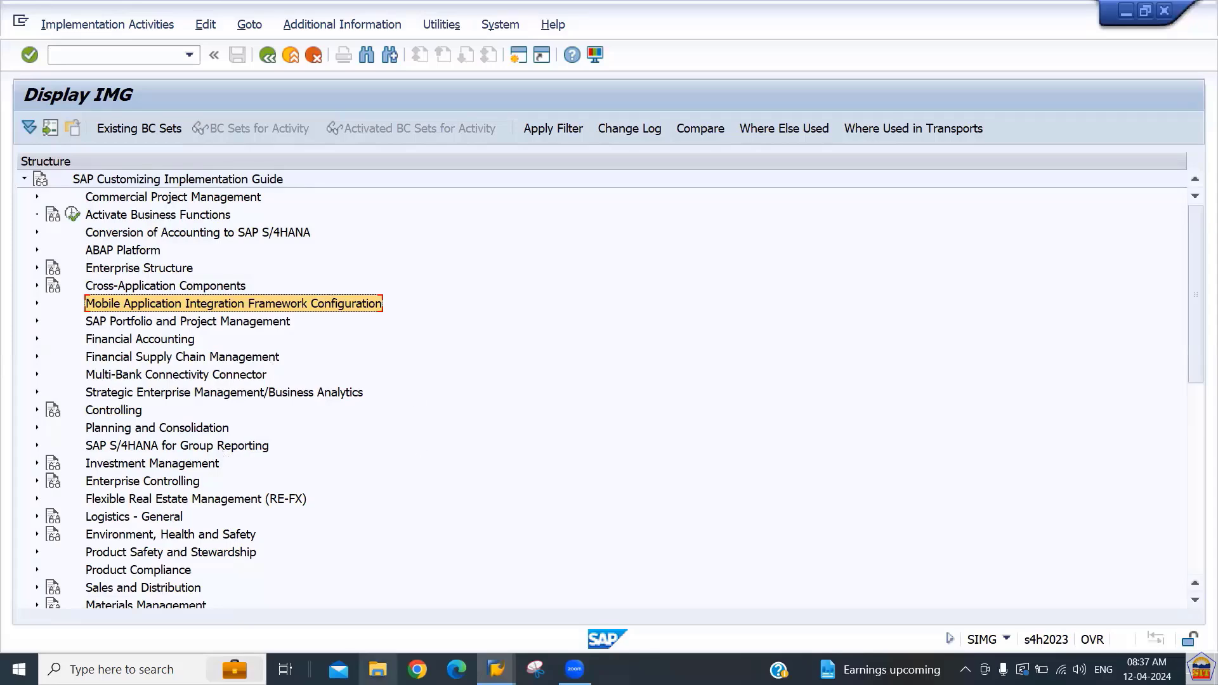
- Switch to File Explorer, open the SAP S4 HANA FICO folder and look through its Word documents
{"action": "left_click", "coordinate": [378, 669]}
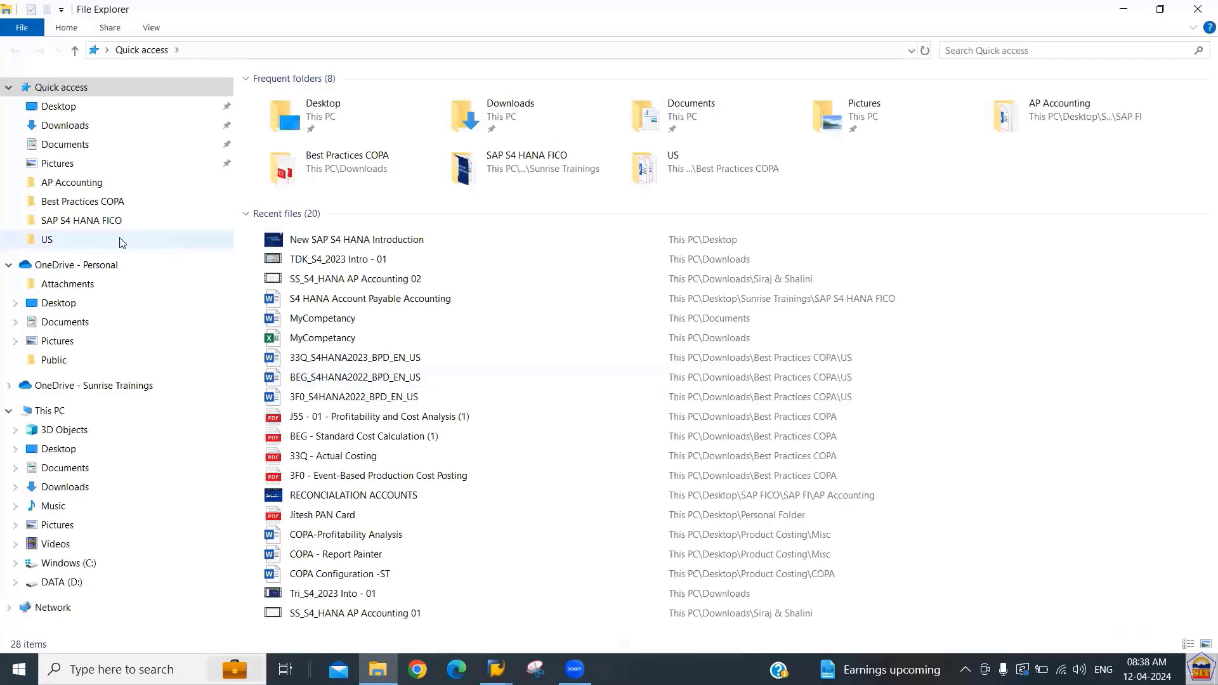
{"action": "left_click", "coordinate": [103, 223]}
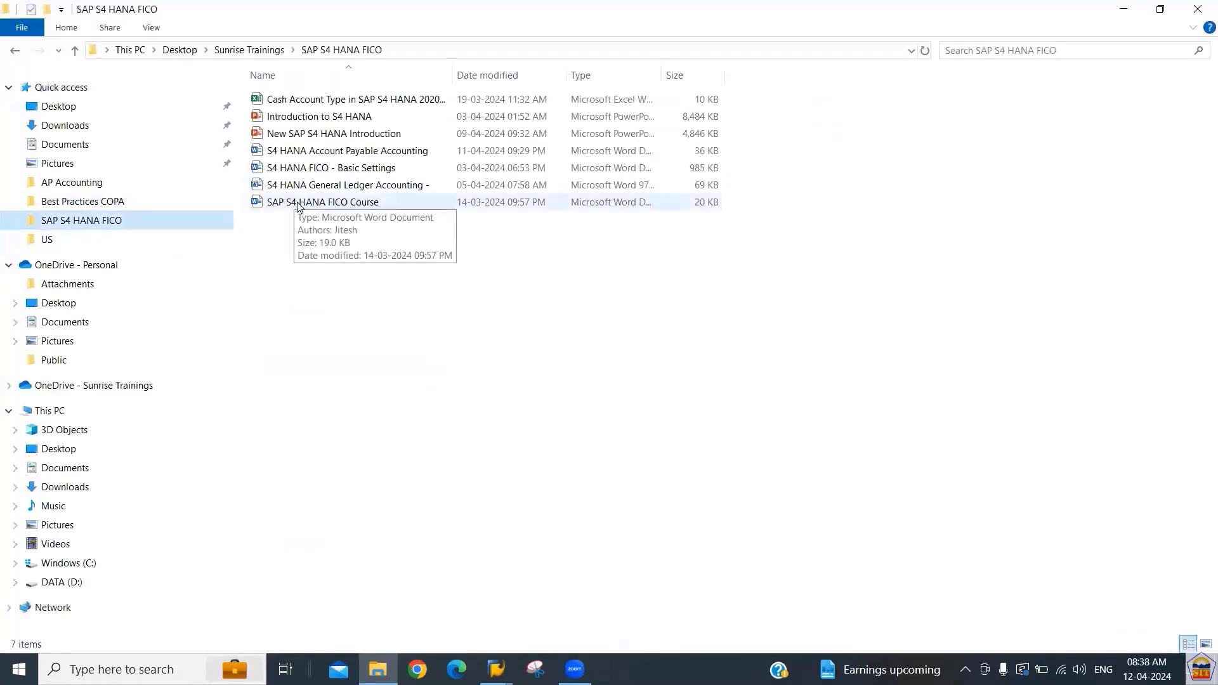
{"action": "left_click", "coordinate": [341, 153]}
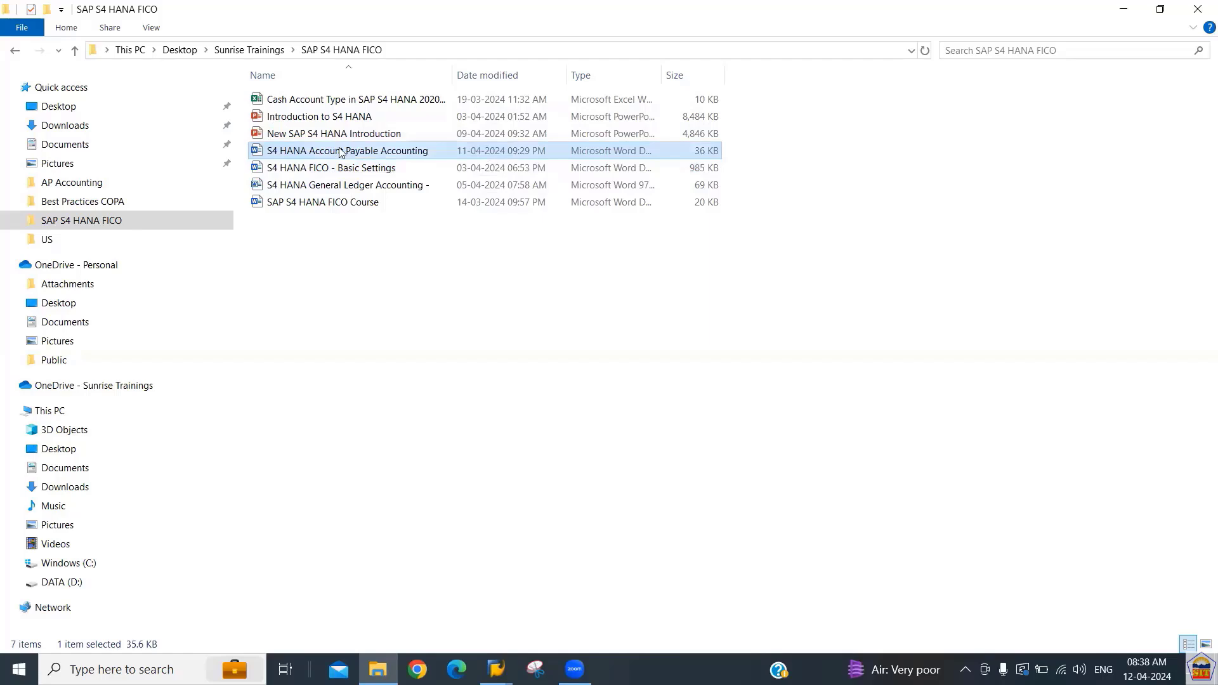
{"action": "key", "text": "Down"}
{"action": "key", "text": "Down"}
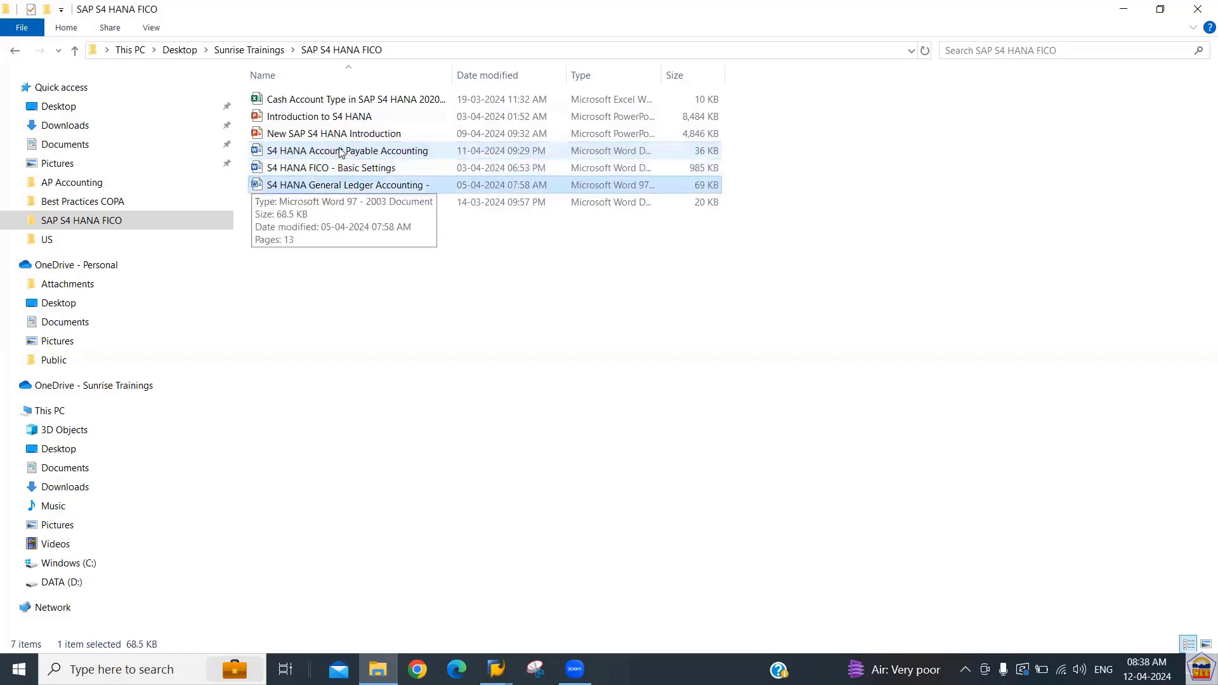
{"action": "key", "text": "Up"}
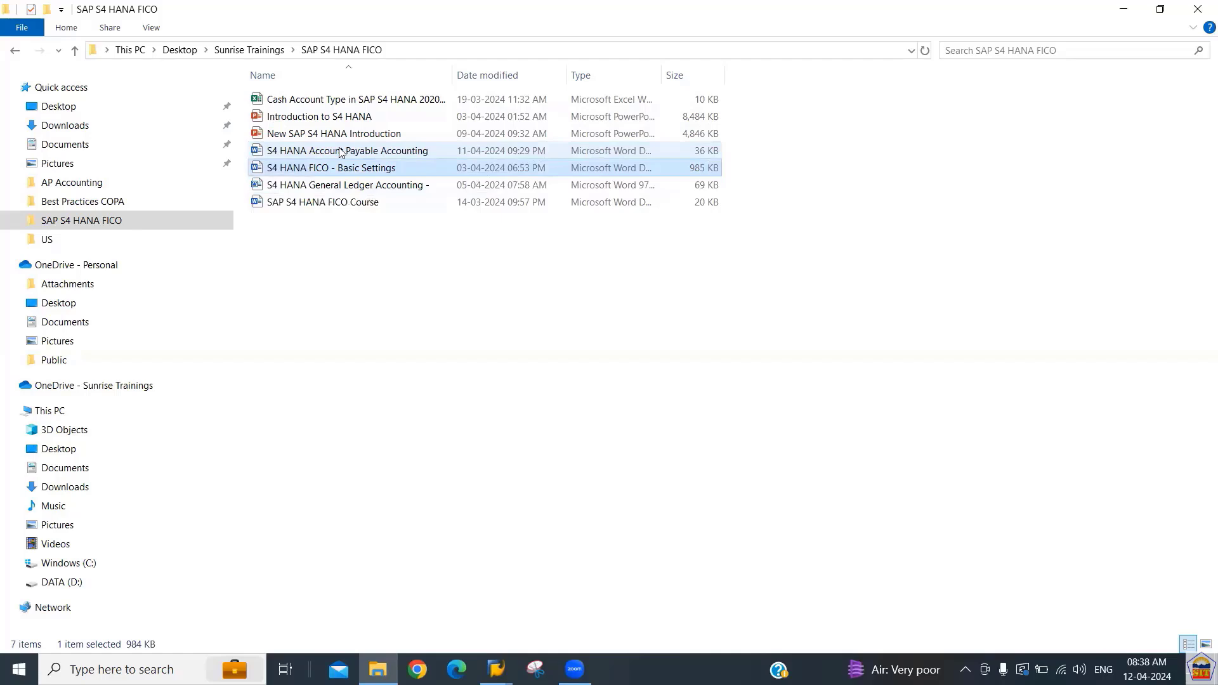
{"action": "key", "text": "Down"}
{"action": "key", "text": "Up"}
{"action": "key", "text": "Up"}
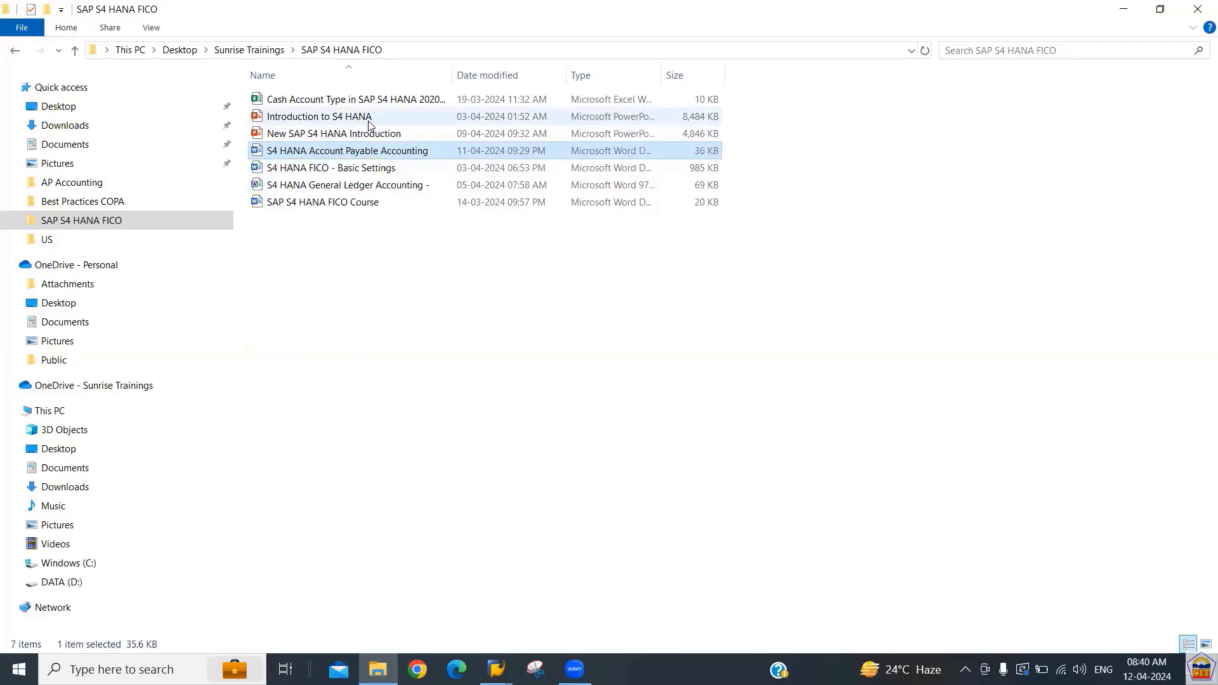
- Open the Word document S4 HANA FICO - Basic Settings and select the "Edit, Copy, Delete, Check Company code" line under Step 1
{"action": "key", "text": "Down"}
{"action": "key", "text": "Down"}
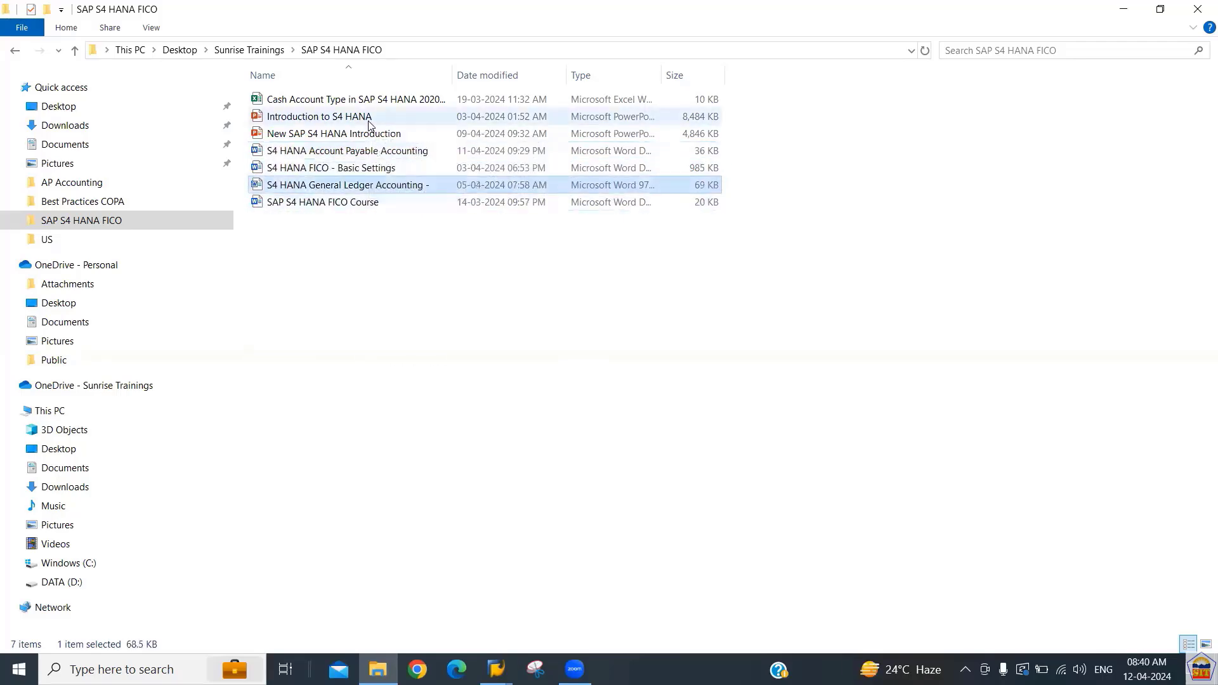
{"action": "key", "text": "Up"}
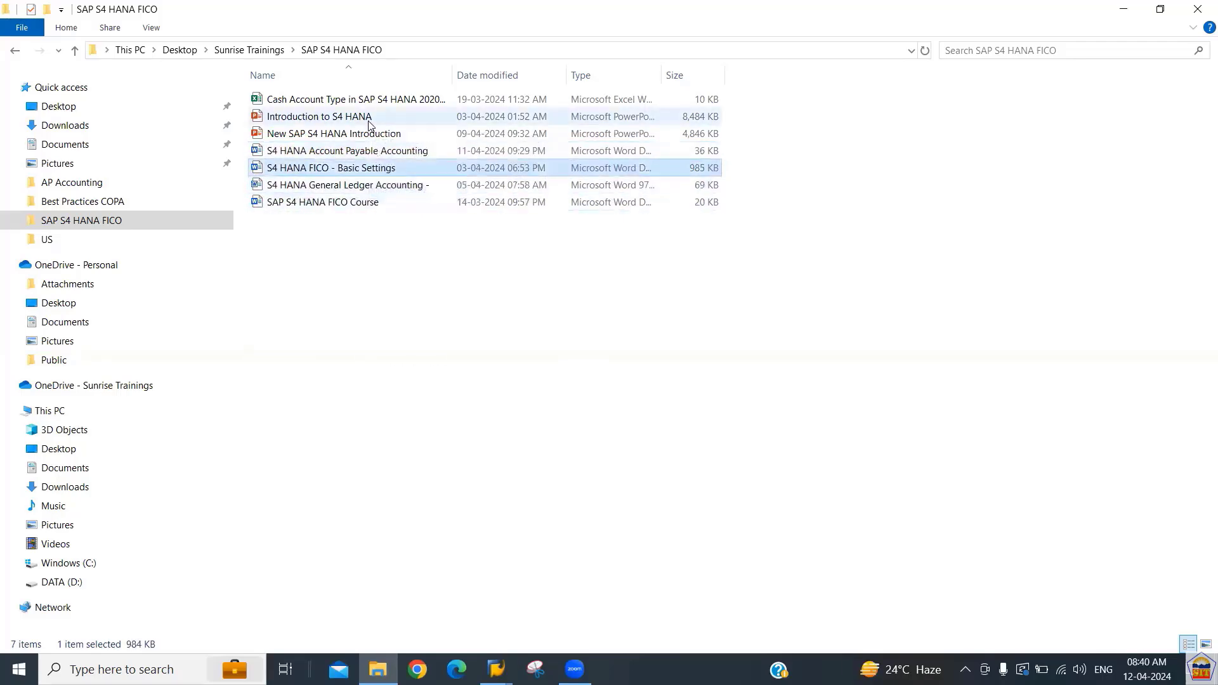
{"action": "double_click", "coordinate": [378, 169]}
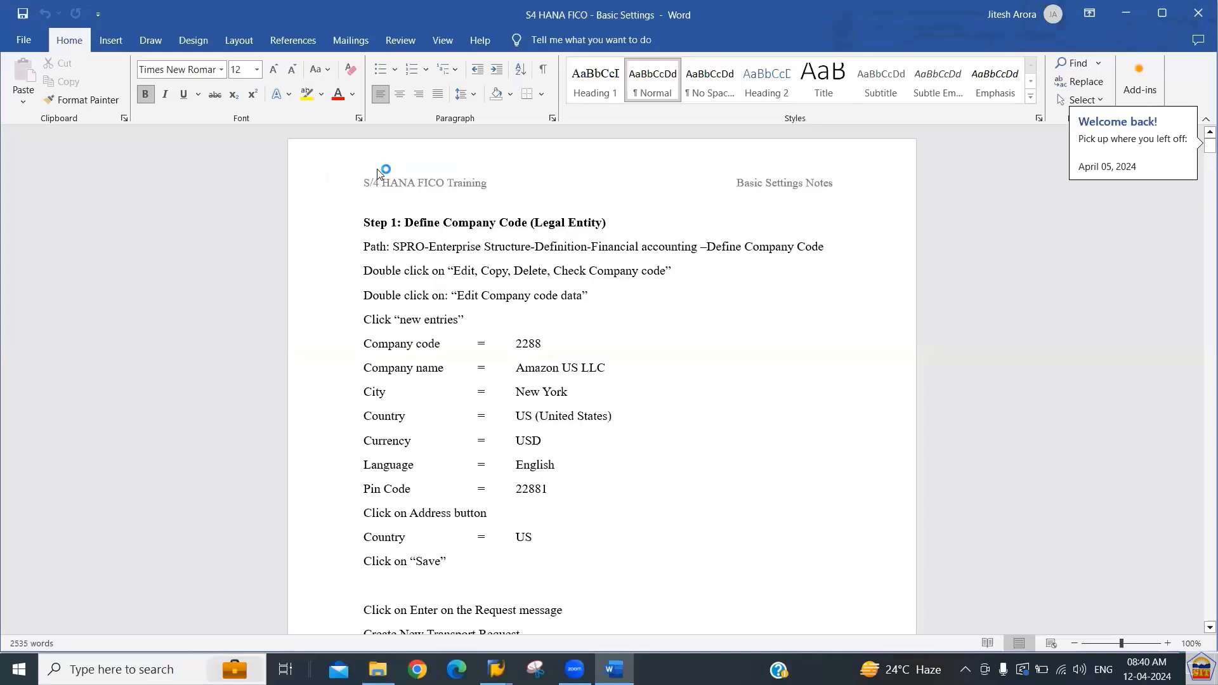
{"action": "key", "text": "Down"}
{"action": "triple_click", "coordinate": [538, 286]}
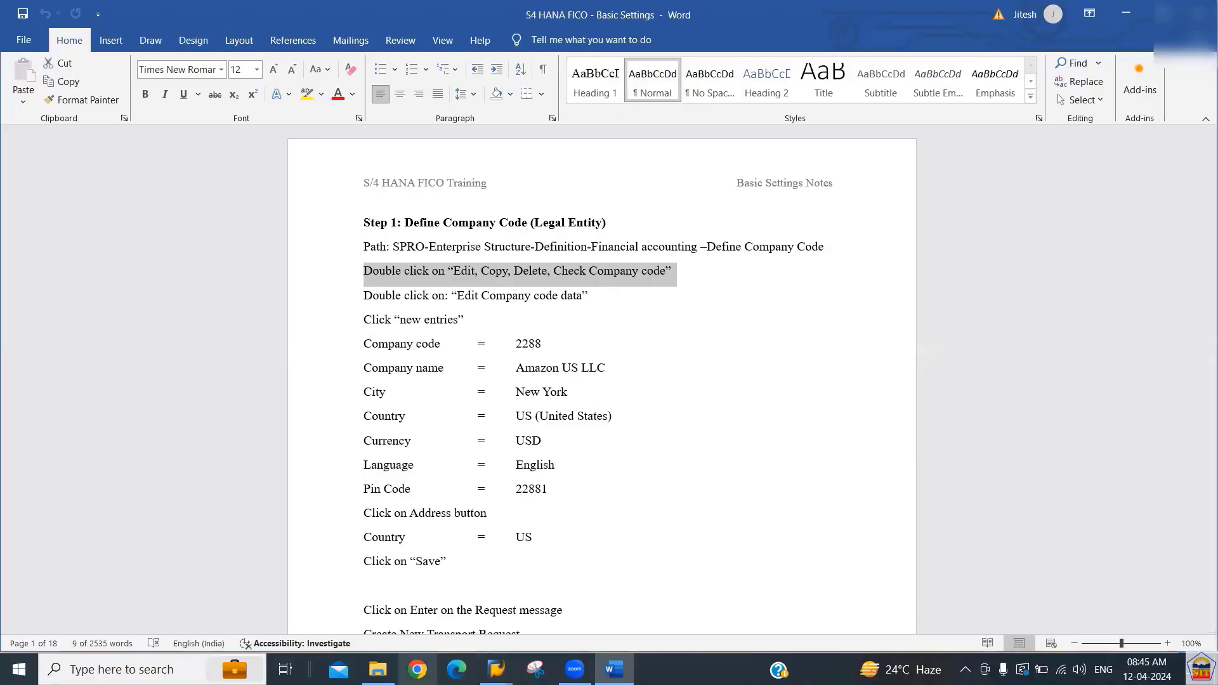
- Switch to Chrome and log on to the SAP Fiori launchpad, client 100 in English, with the user name and password
{"action": "key", "text": "alt+Tab"}
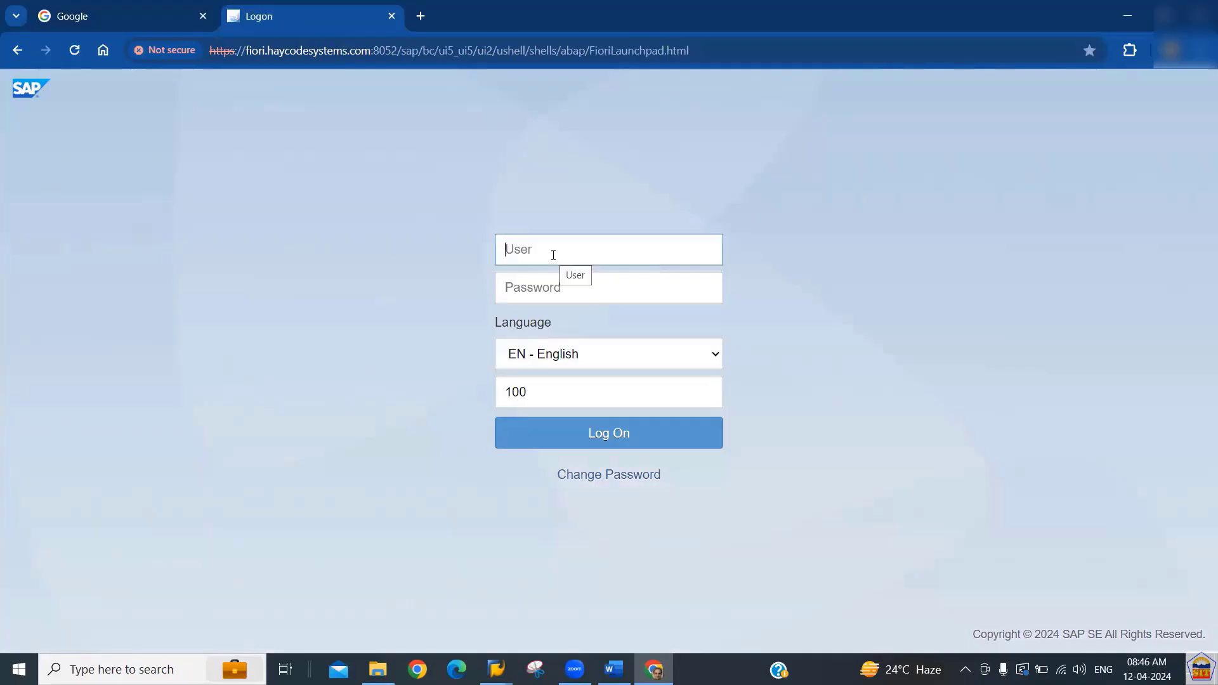
{"action": "type", "text": "jite"}
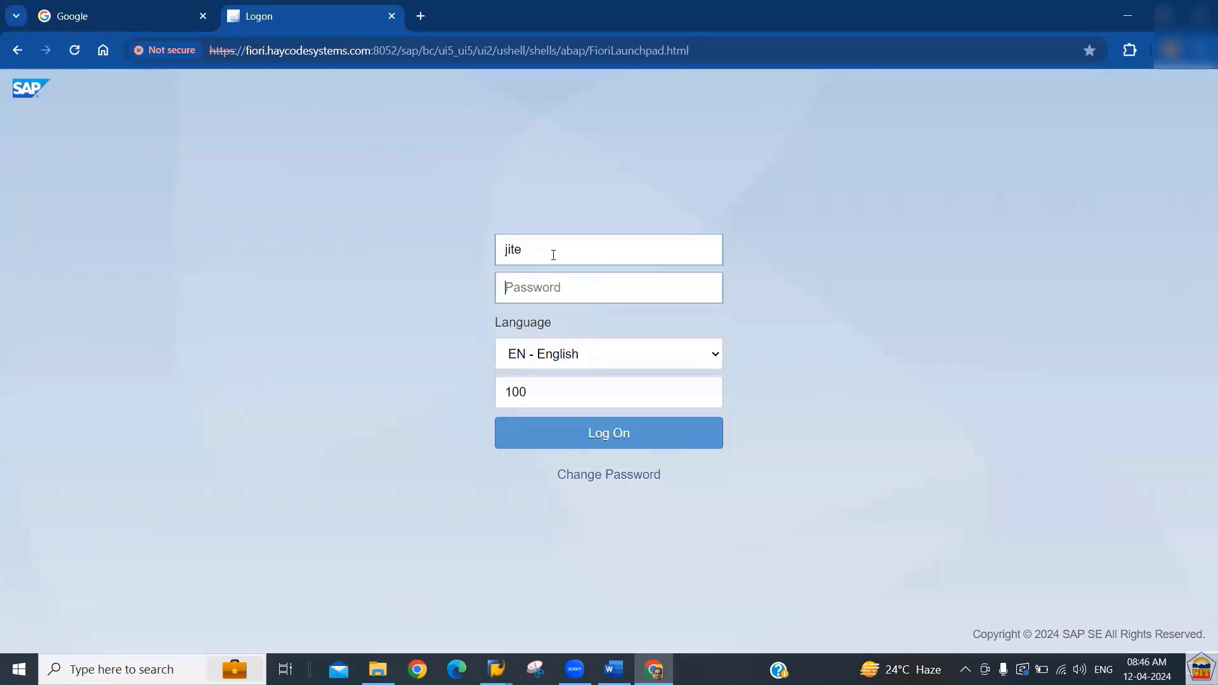
{"action": "key", "text": "Tab"}
{"action": "type", "text": "••••••••••"}
{"action": "left_click", "coordinate": [606, 434]}
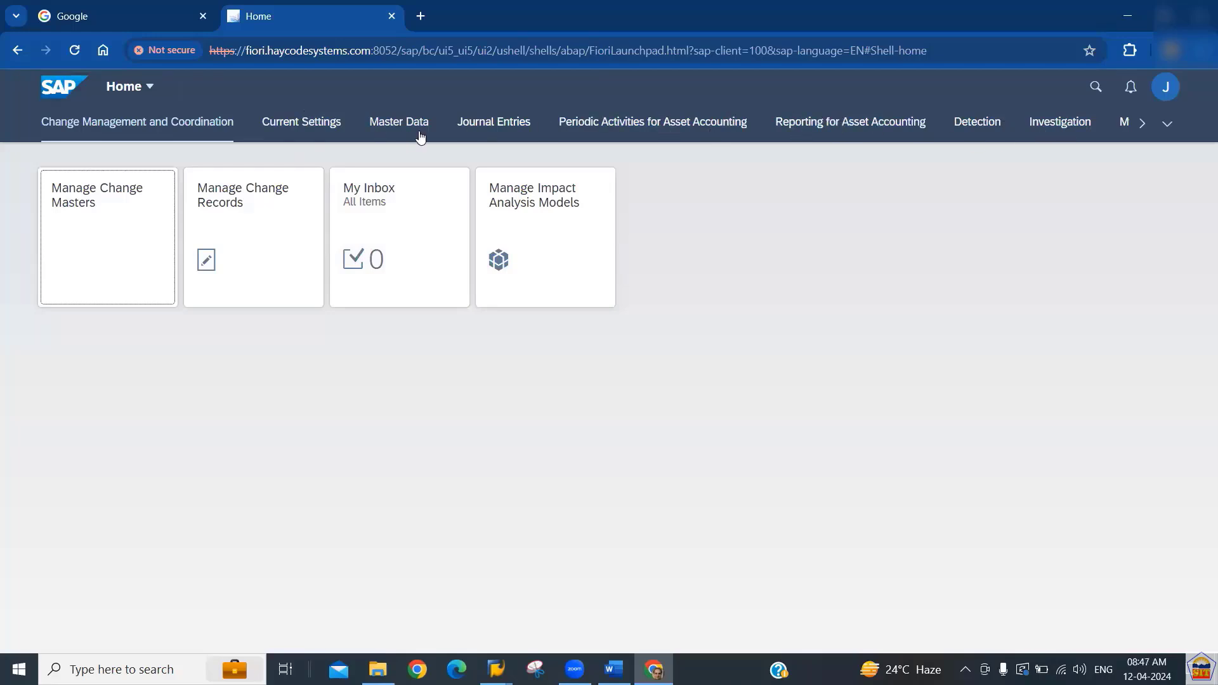
- Look through the launchpad app groups Journal Entries, Periodic Activities for Asset Accounting, Reporting for Asset Accounting and Detection
{"action": "left_click", "coordinate": [480, 126]}
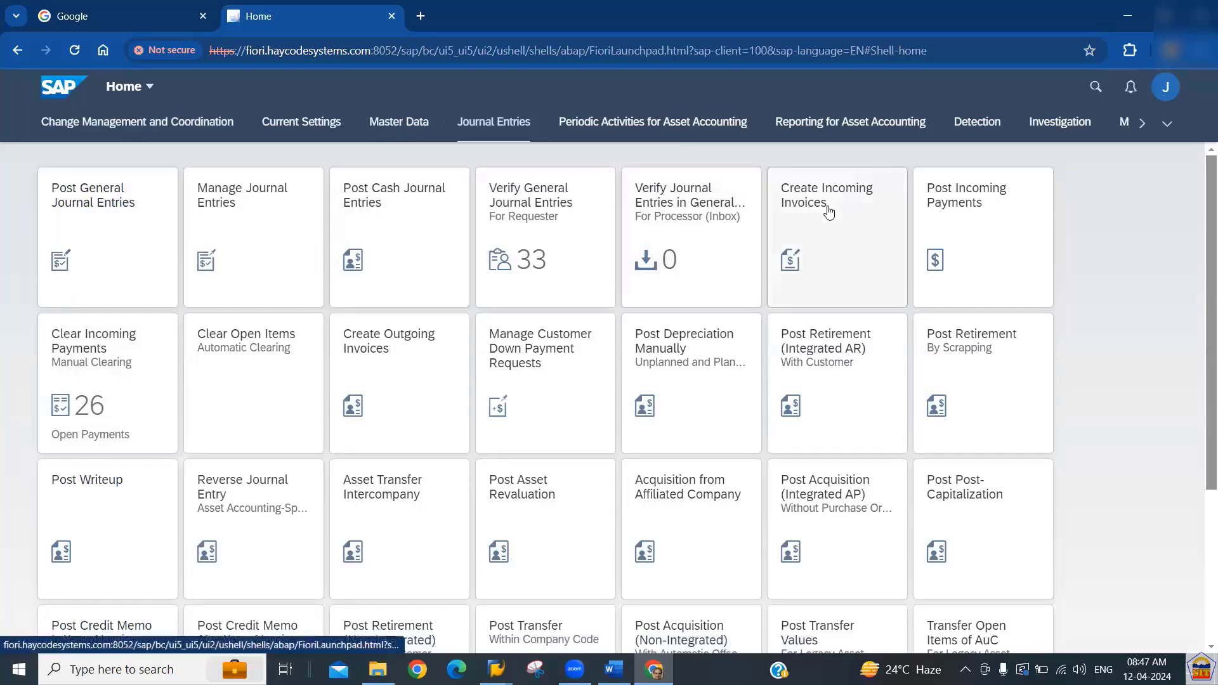
{"action": "left_click", "coordinate": [686, 126]}
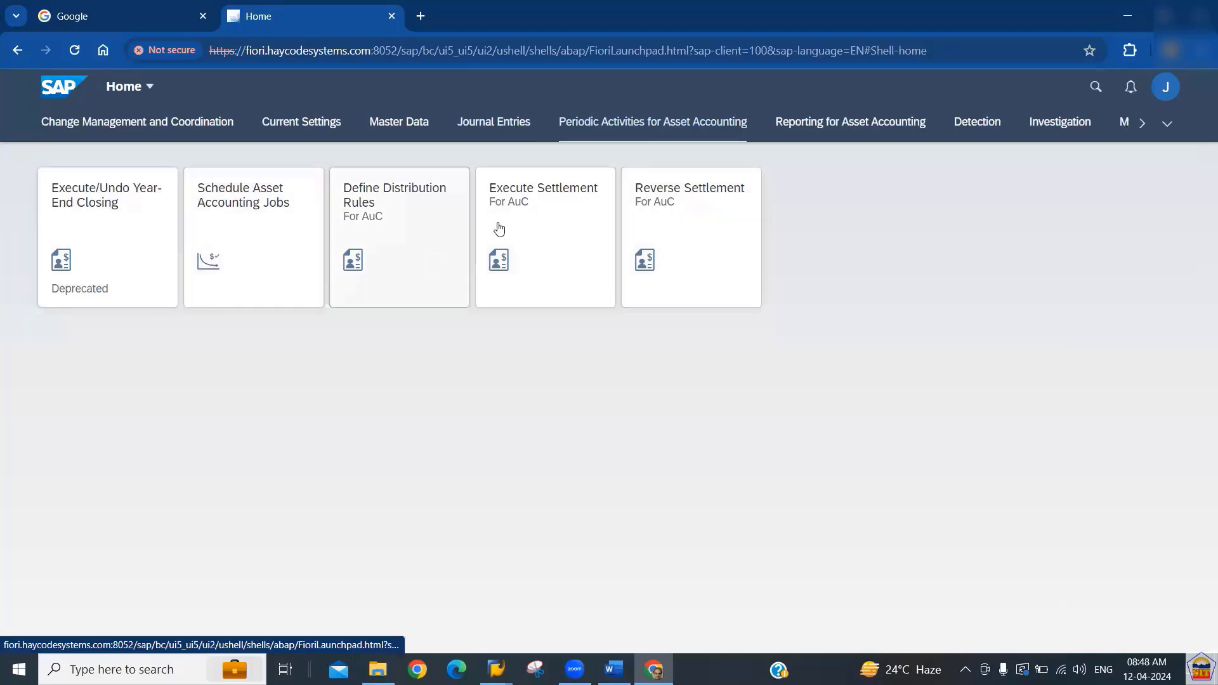
{"action": "left_click", "coordinate": [854, 125]}
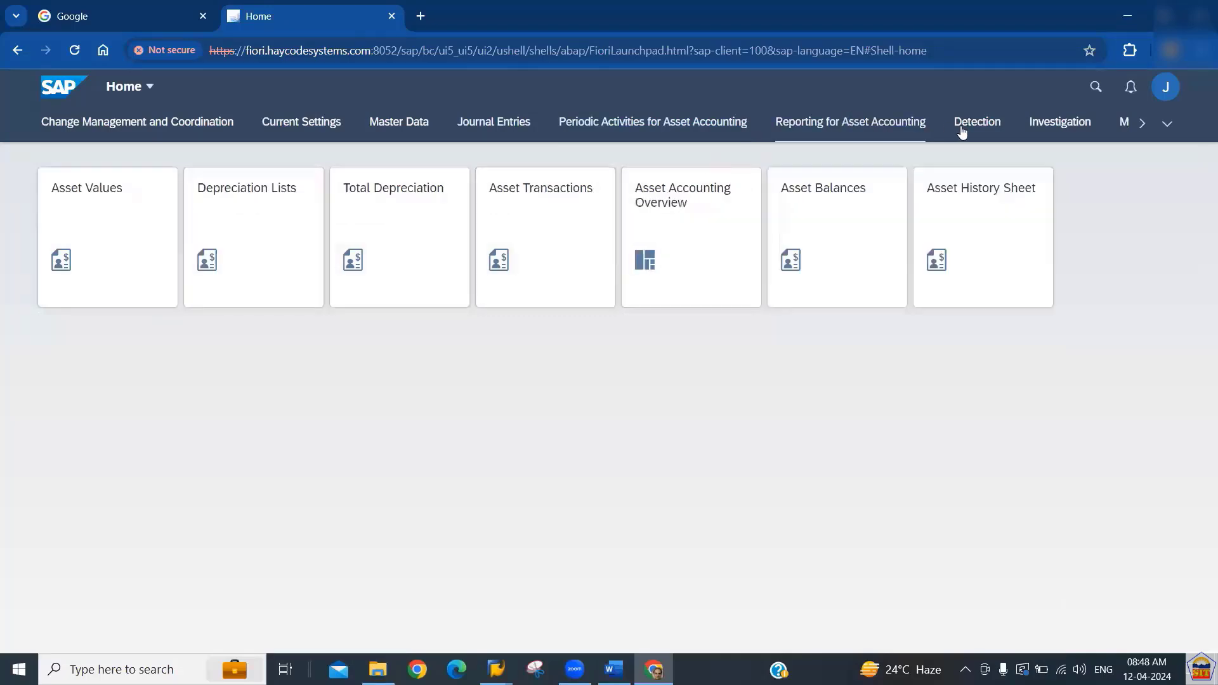
{"action": "left_click", "coordinate": [970, 130]}
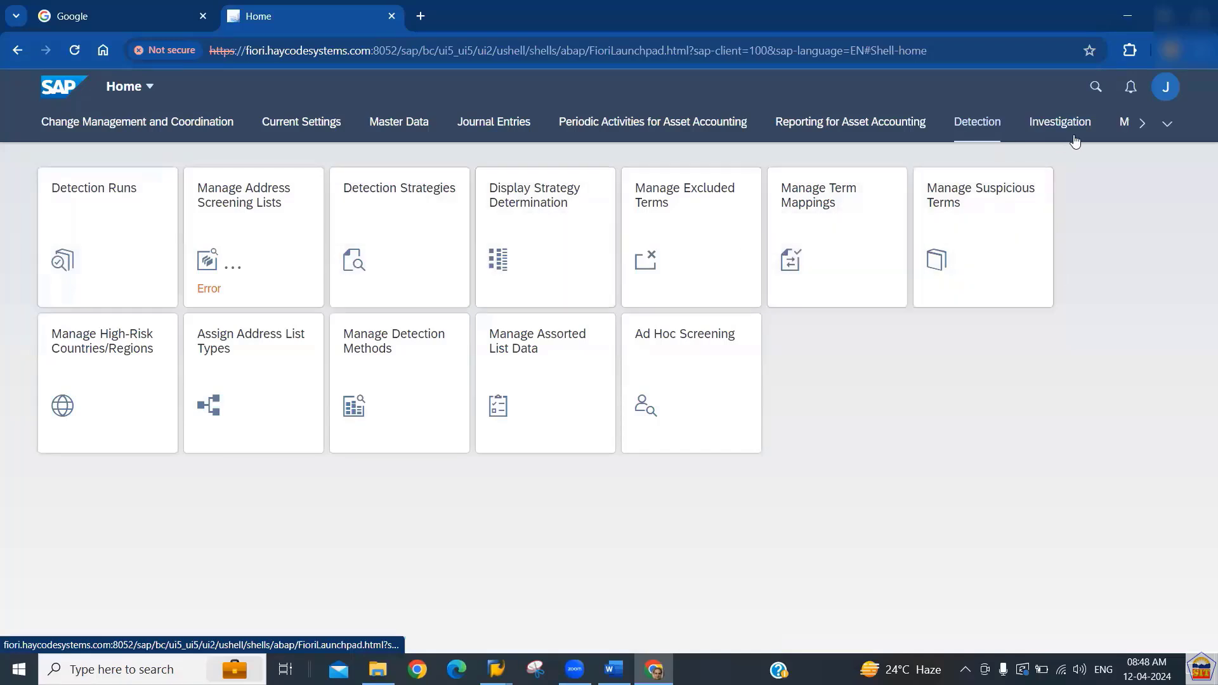
- Go back through the app groups from Change Management and Coordination to Periodic Activities for Asset Accounting
{"action": "left_click", "coordinate": [212, 123]}
{"action": "left_click", "coordinate": [300, 124]}
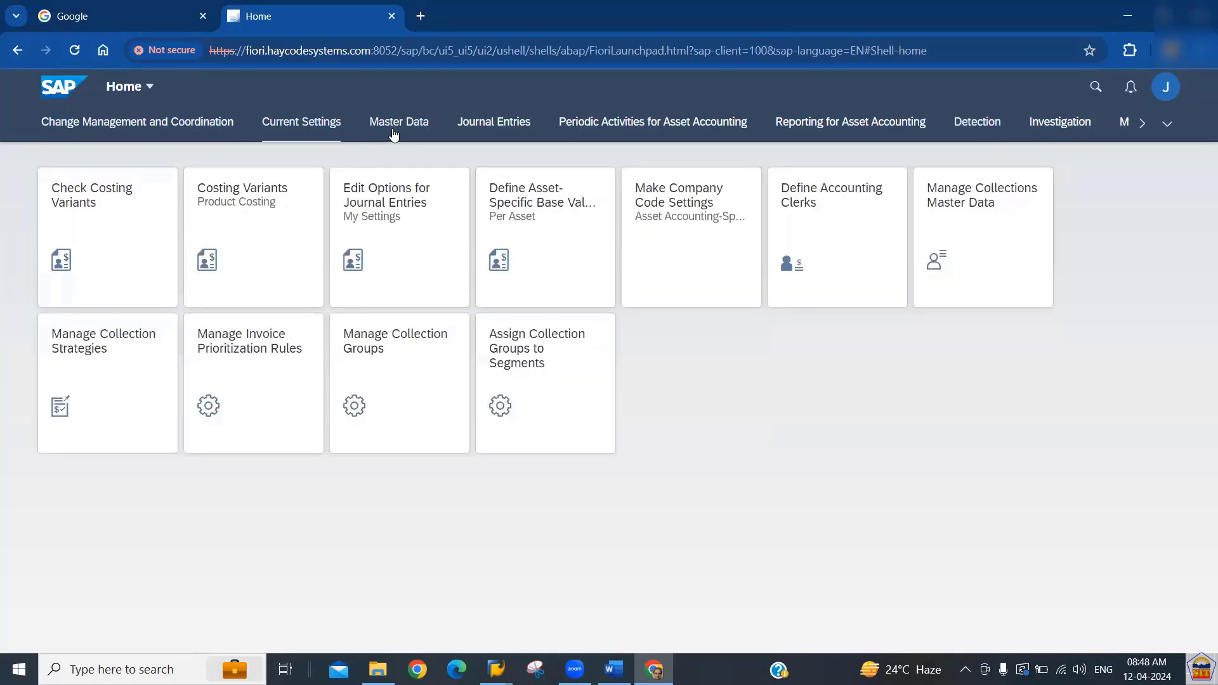
{"action": "left_click", "coordinate": [393, 130]}
{"action": "left_click", "coordinate": [514, 123]}
{"action": "left_click", "coordinate": [574, 122]}
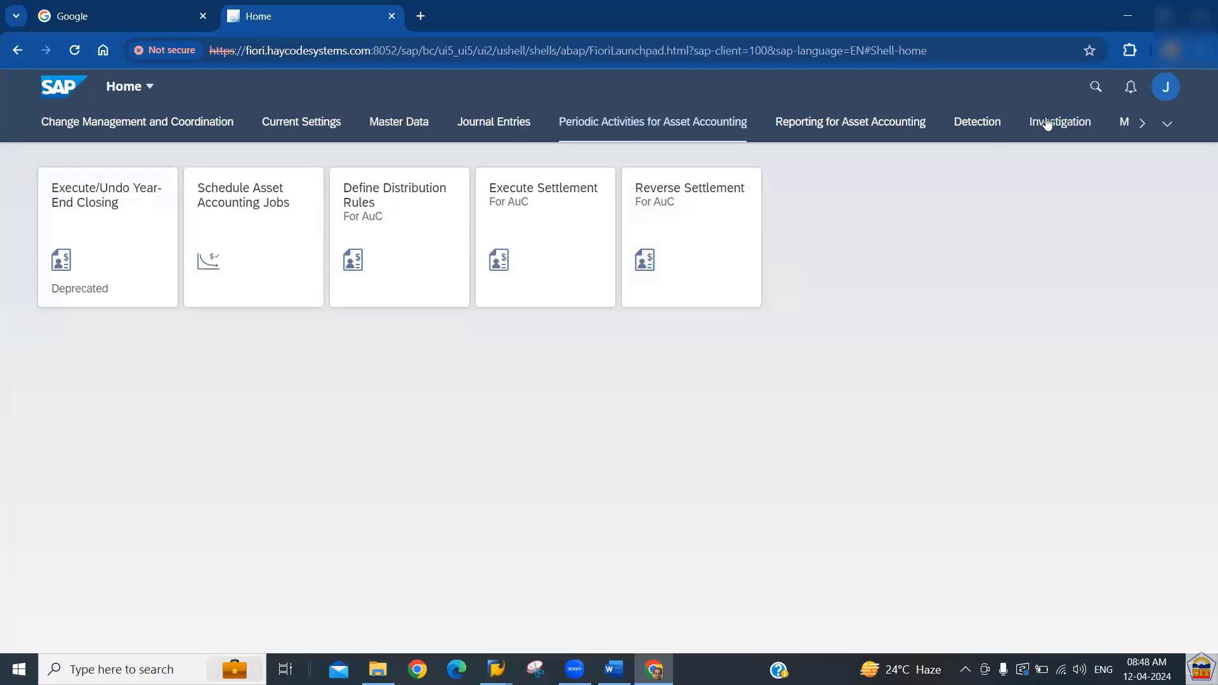
- Open the launchpad search, view its available search scopes and keep Apps as the scope
{"action": "left_click", "coordinate": [1095, 89]}
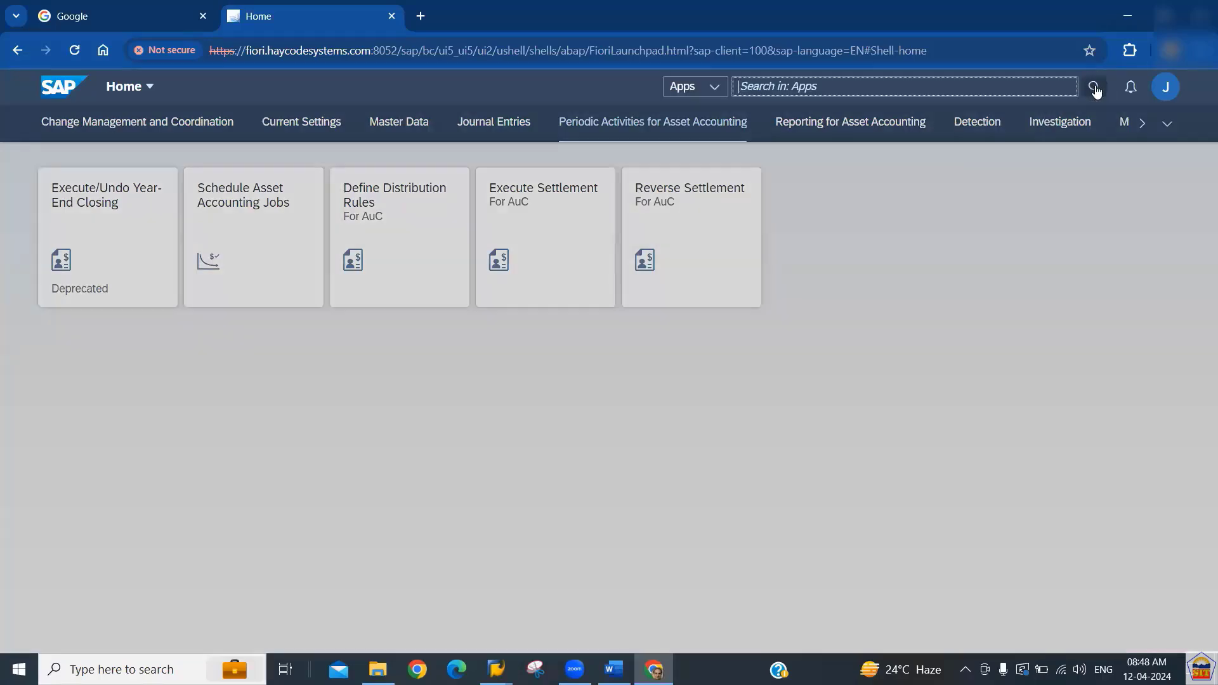
{"action": "left_click", "coordinate": [714, 88]}
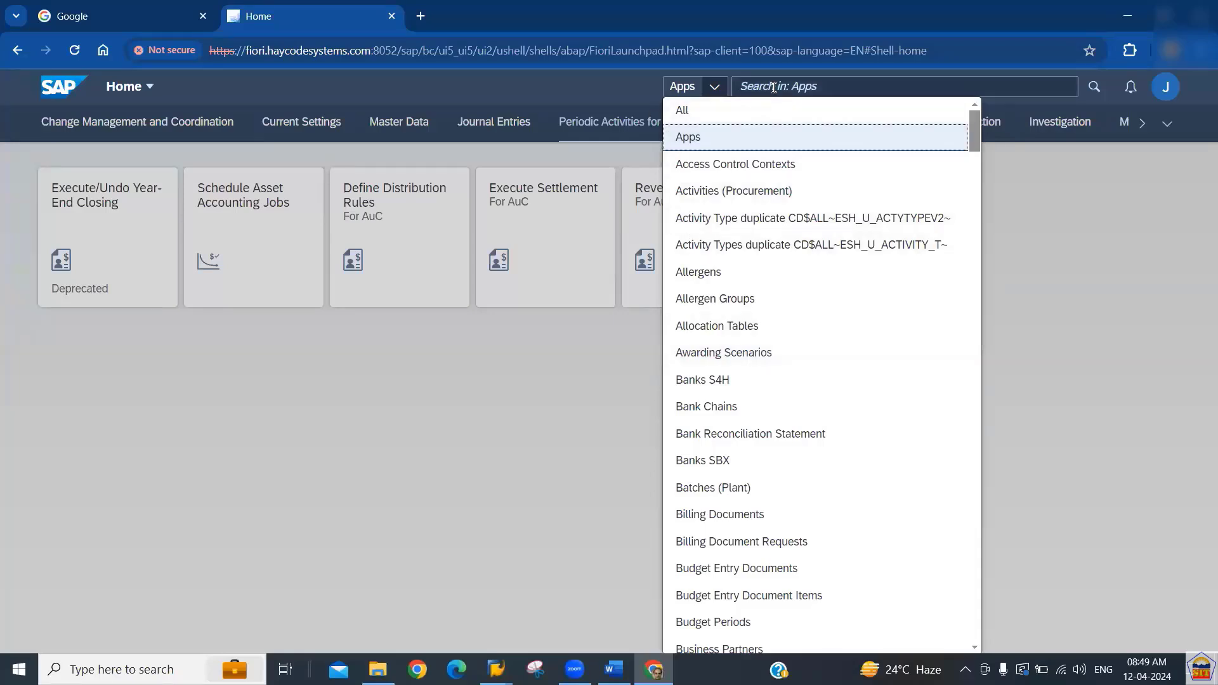
{"action": "left_click", "coordinate": [696, 140]}
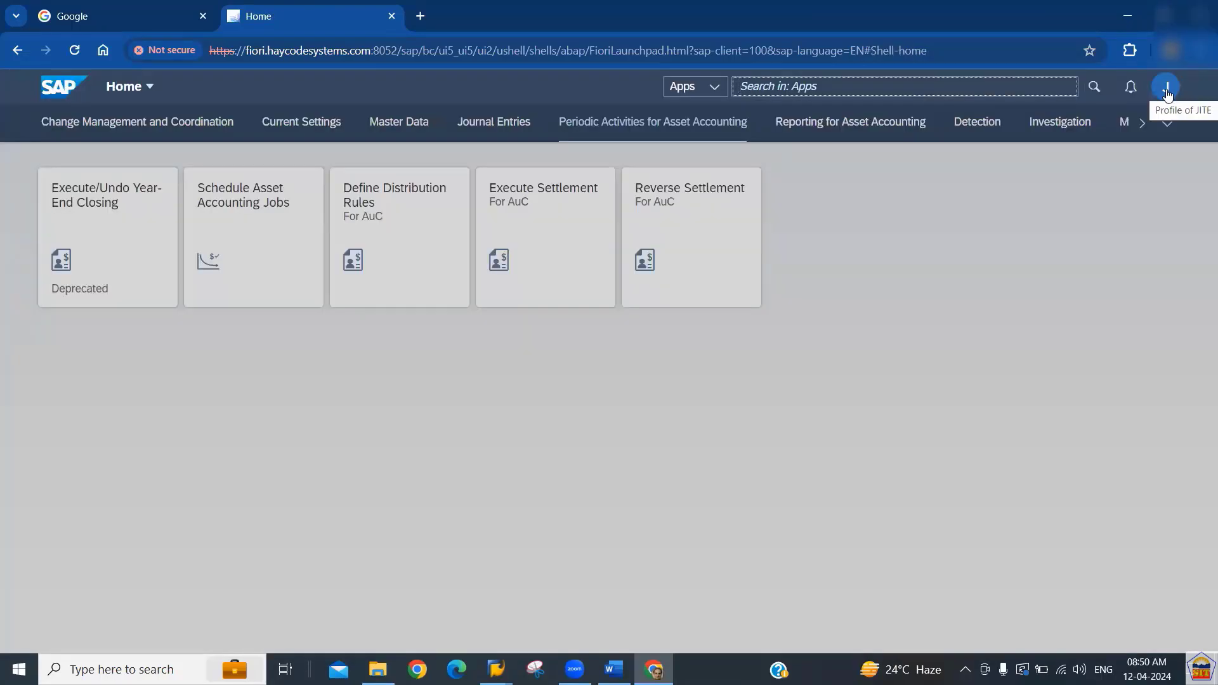
- View the user's Recent Activities in Quick Access, look down the list of applications and close it
{"action": "left_click", "coordinate": [1167, 95]}
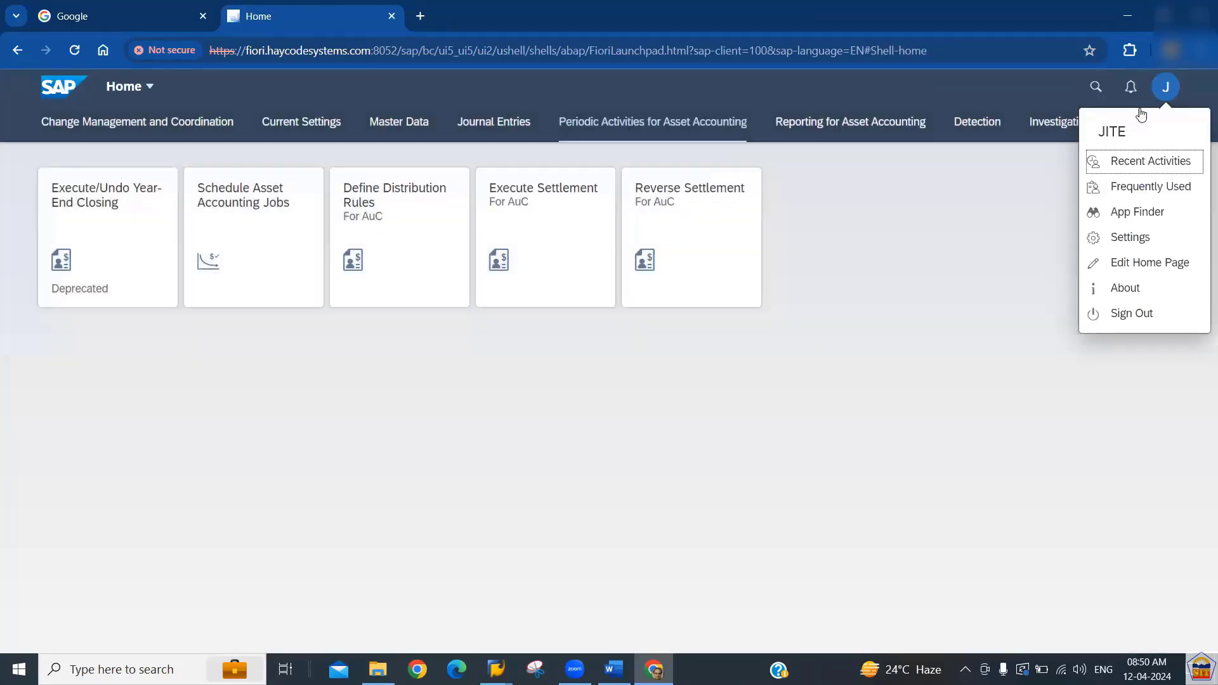
{"action": "left_click", "coordinate": [1140, 163]}
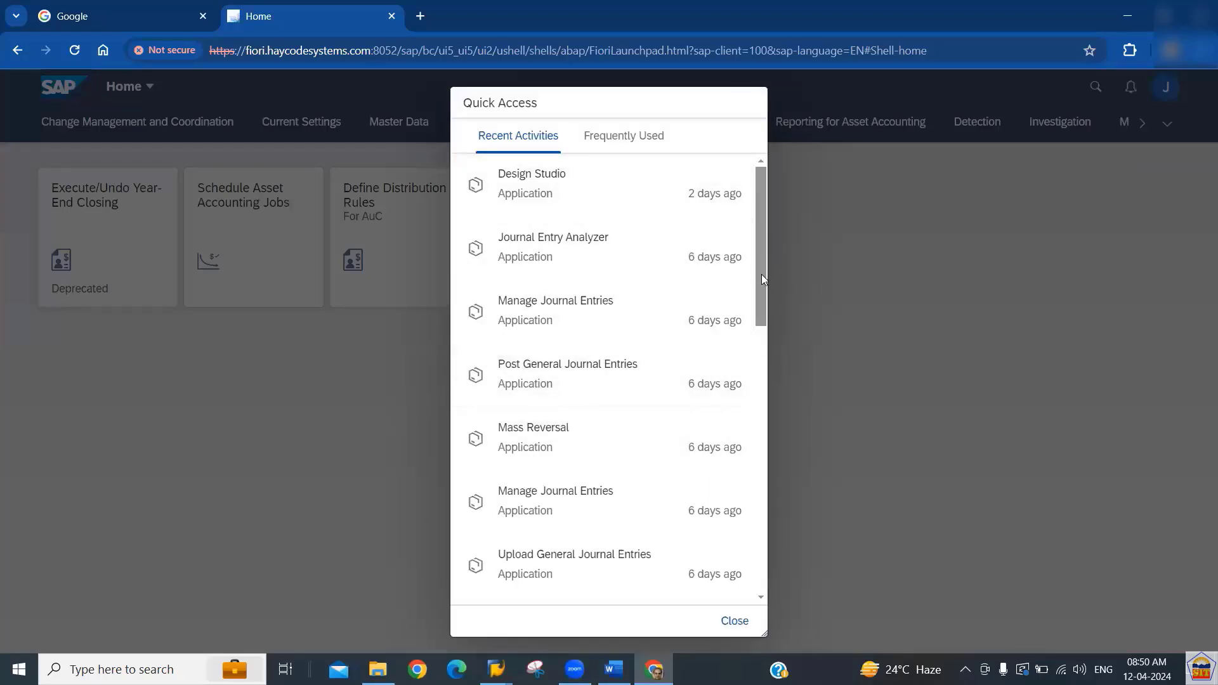
{"action": "left_click_drag", "start_coordinate": [758, 274], "coordinate": [773, 413]}
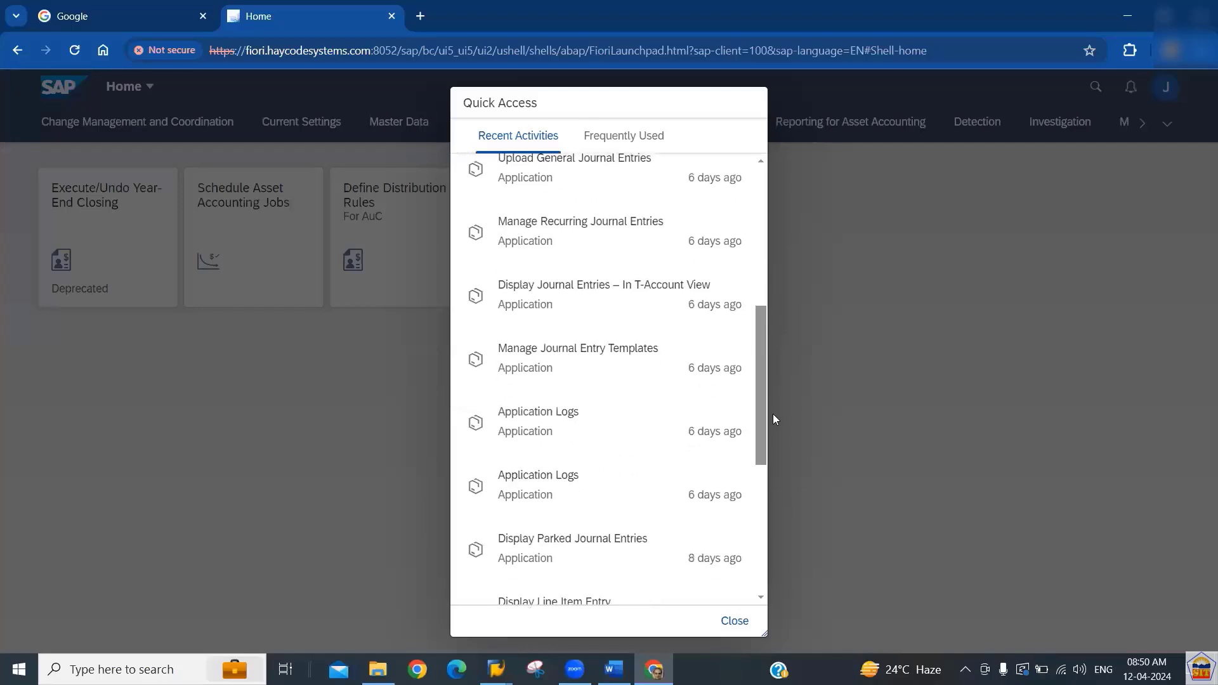
{"action": "left_click", "coordinate": [735, 620]}
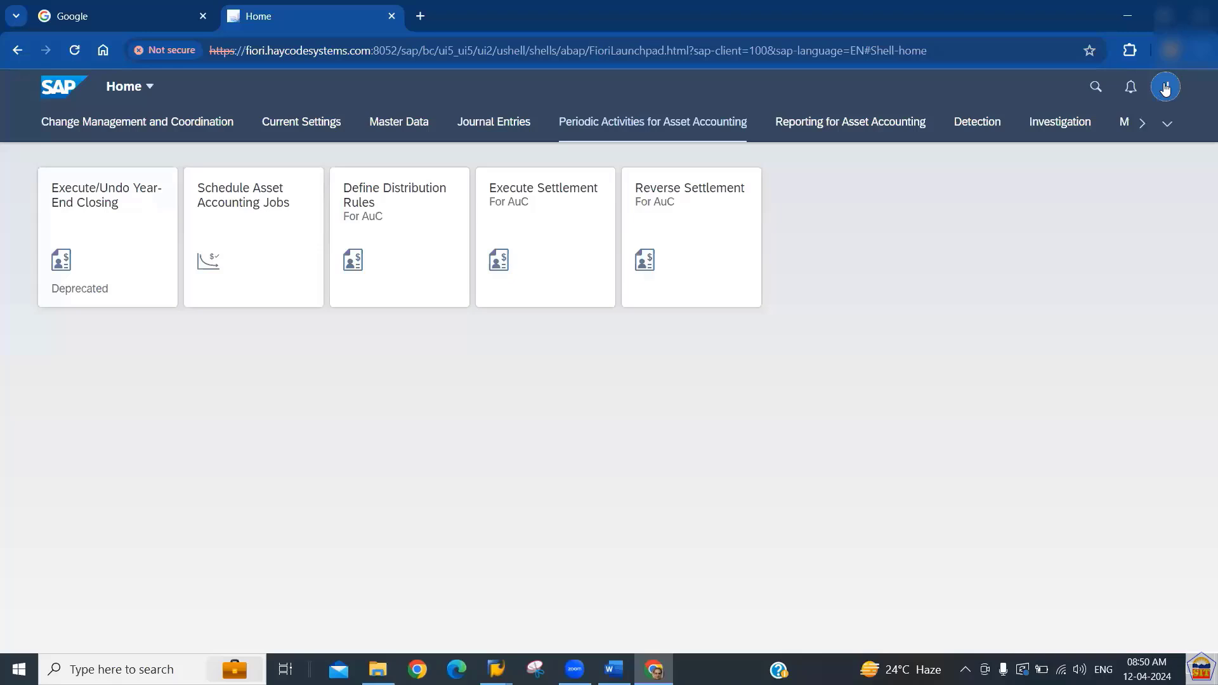
- Open the App Finder and browse its catalog list down to the General Ledger catalogs
{"action": "left_click", "coordinate": [1165, 90]}
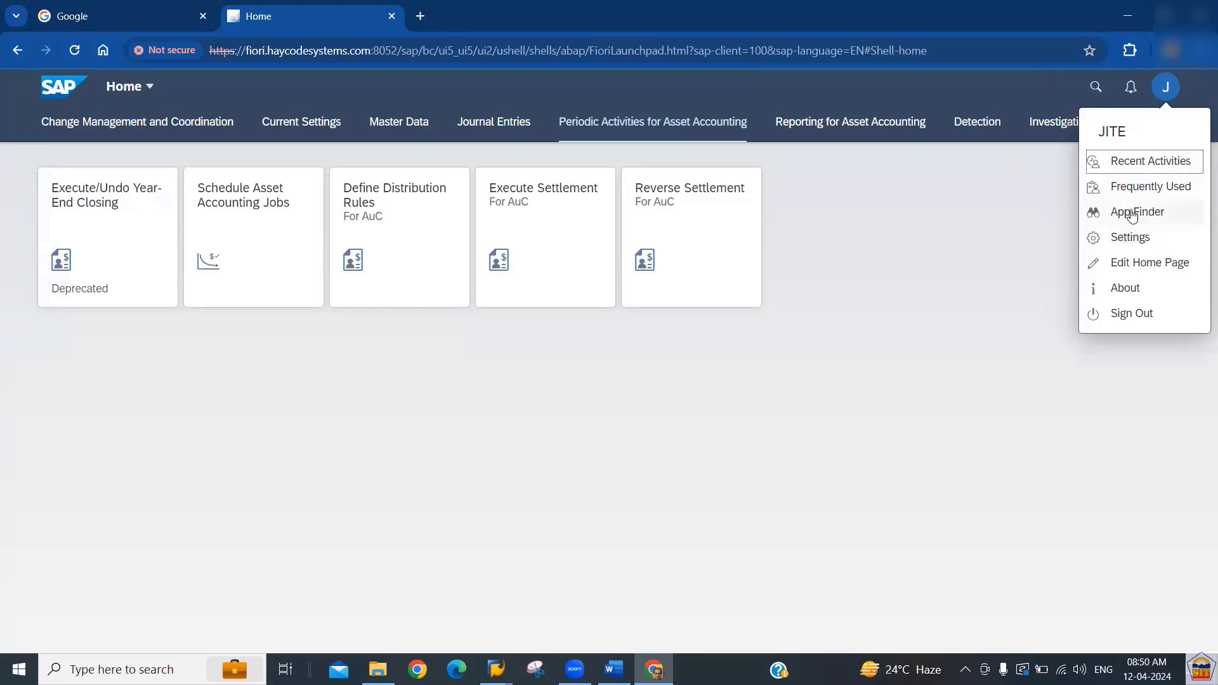
{"action": "left_click", "coordinate": [1135, 213]}
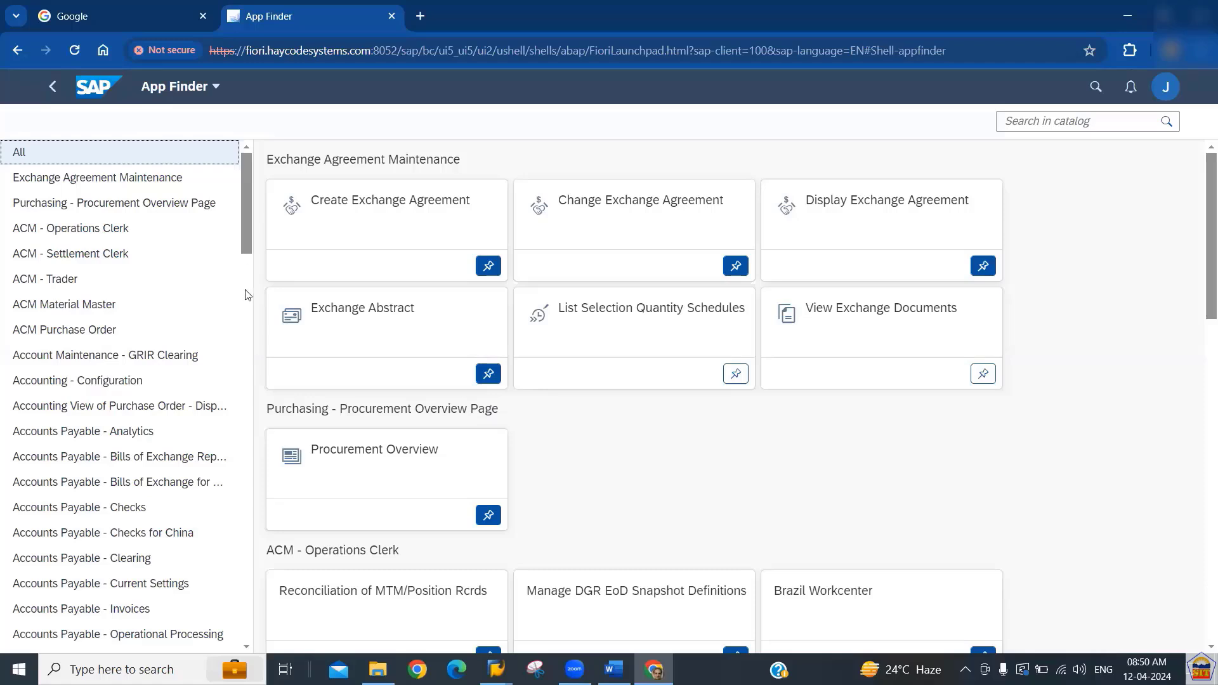
{"action": "scroll", "coordinate": [245, 299], "scroll_direction": "down", "scroll_amount": 6}
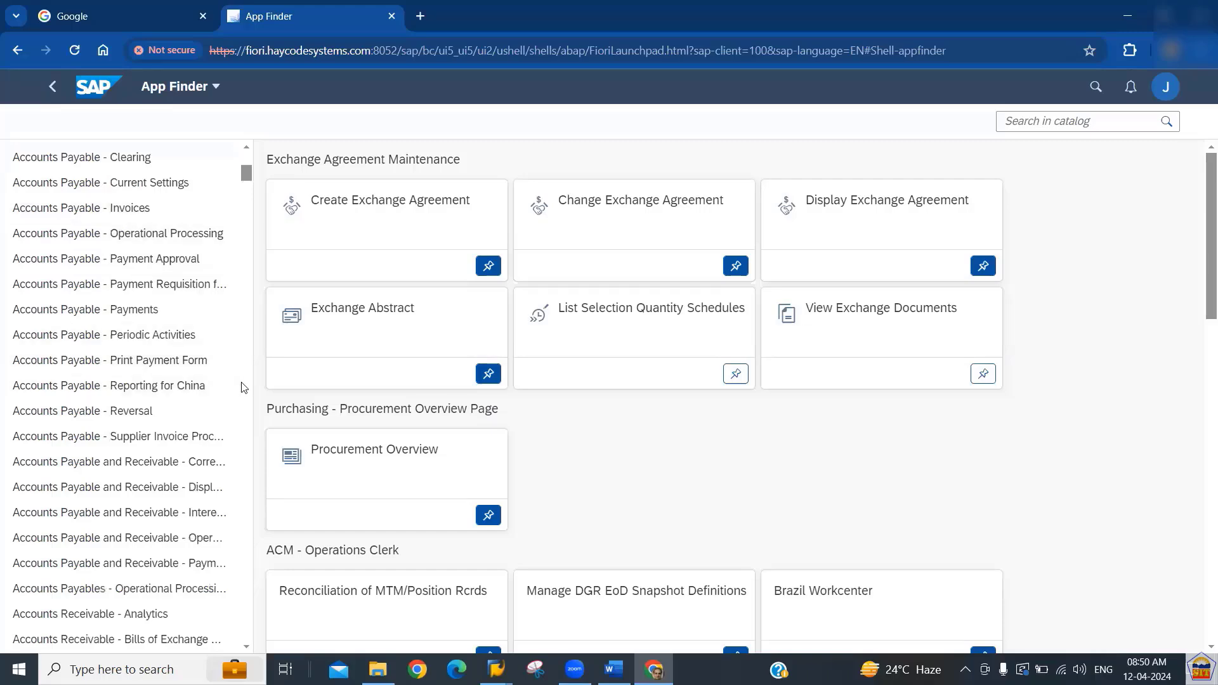
{"action": "scroll", "coordinate": [241, 387], "scroll_direction": "down", "scroll_amount": 12}
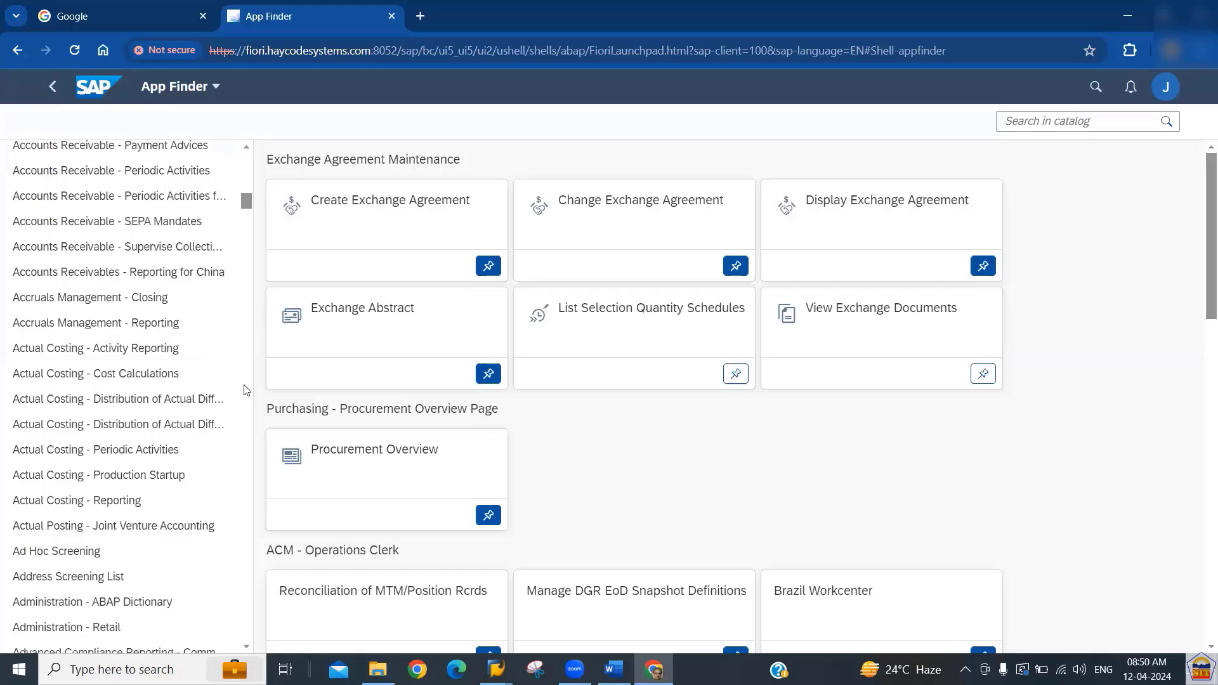
{"action": "scroll", "coordinate": [247, 389], "scroll_direction": "down", "scroll_amount": 7}
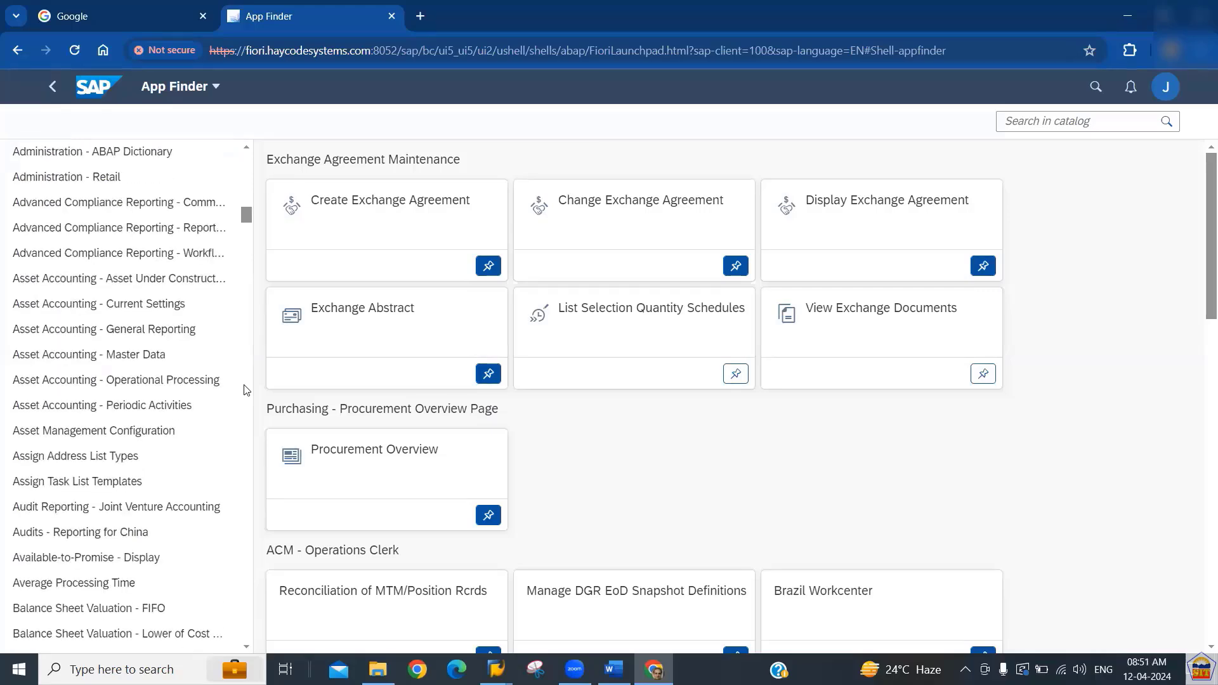
{"action": "scroll", "coordinate": [246, 390], "scroll_direction": "down", "scroll_amount": 20}
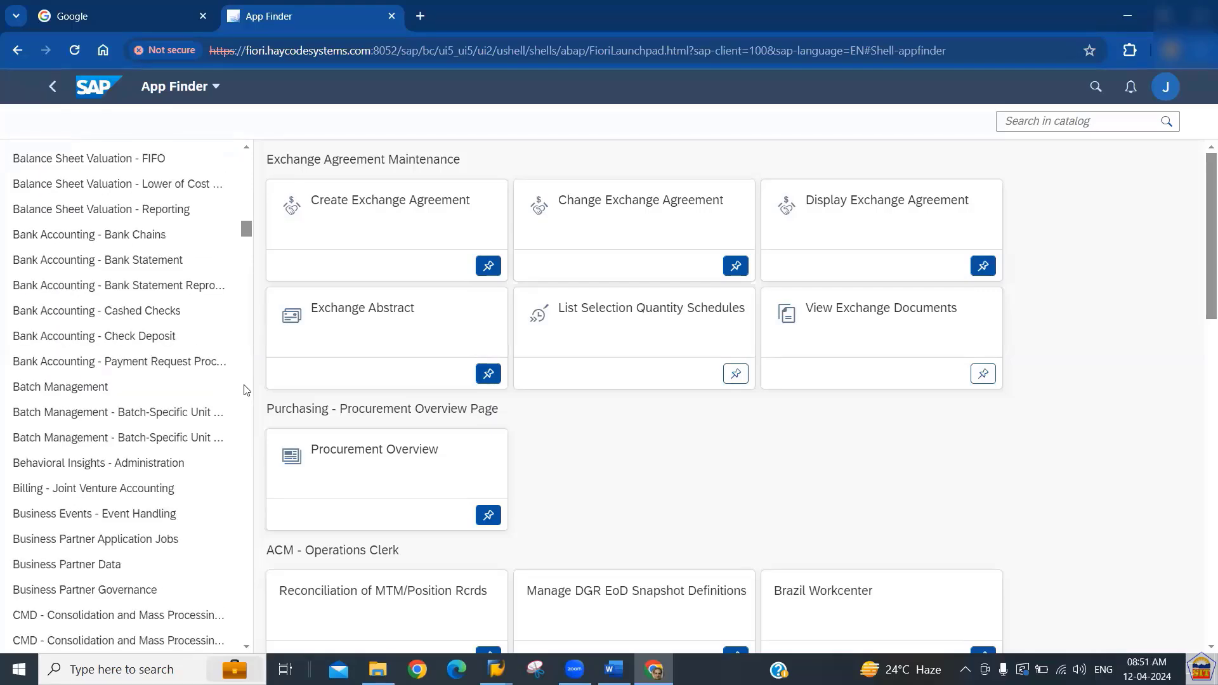
{"action": "scroll", "coordinate": [246, 390], "scroll_direction": "down", "scroll_amount": 12}
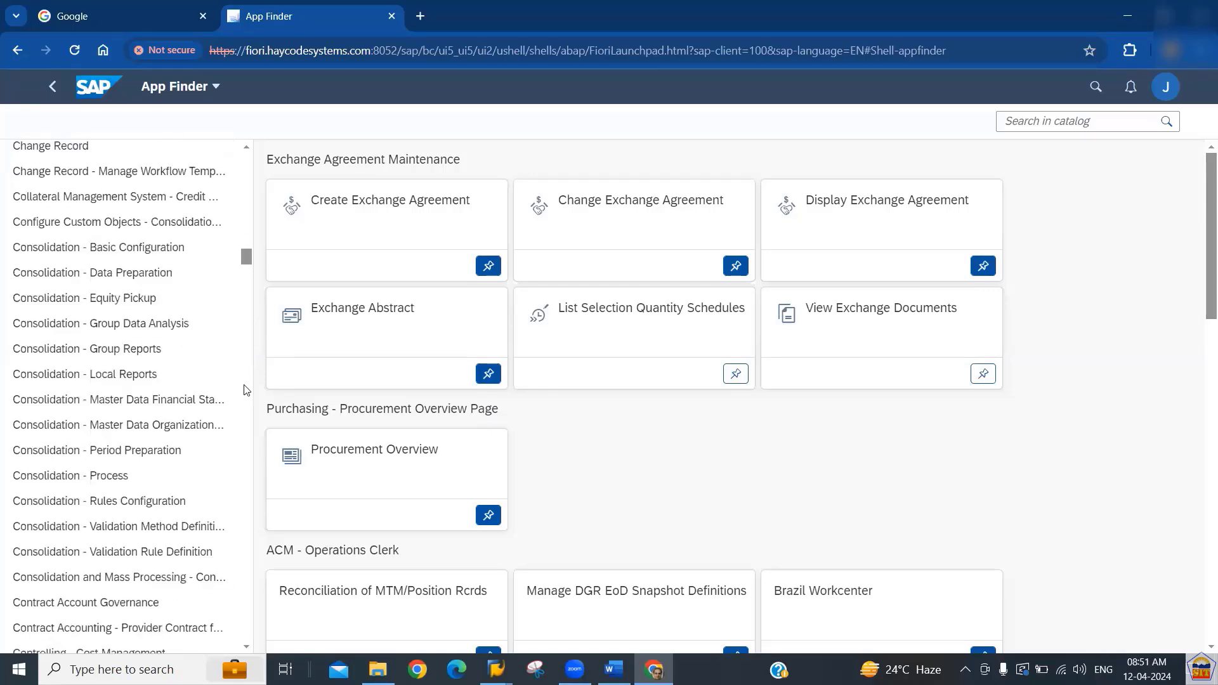
{"action": "scroll", "coordinate": [246, 389], "scroll_direction": "down", "scroll_amount": 18}
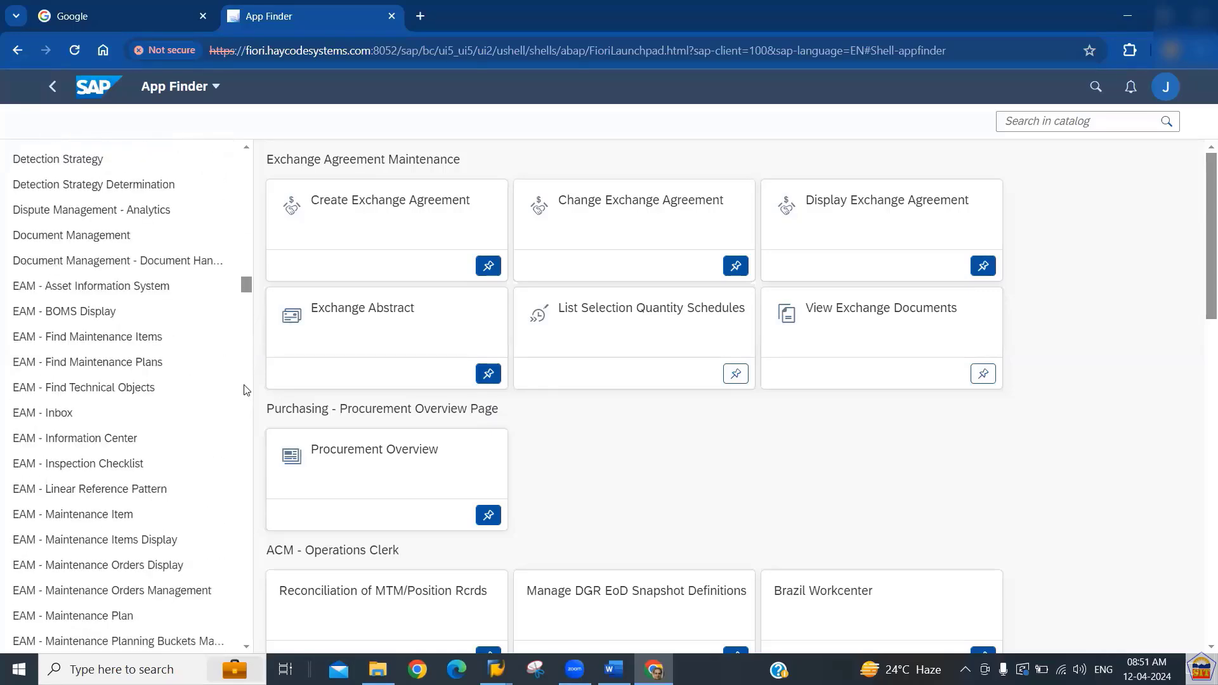
{"action": "scroll", "coordinate": [246, 389], "scroll_direction": "down", "scroll_amount": 7}
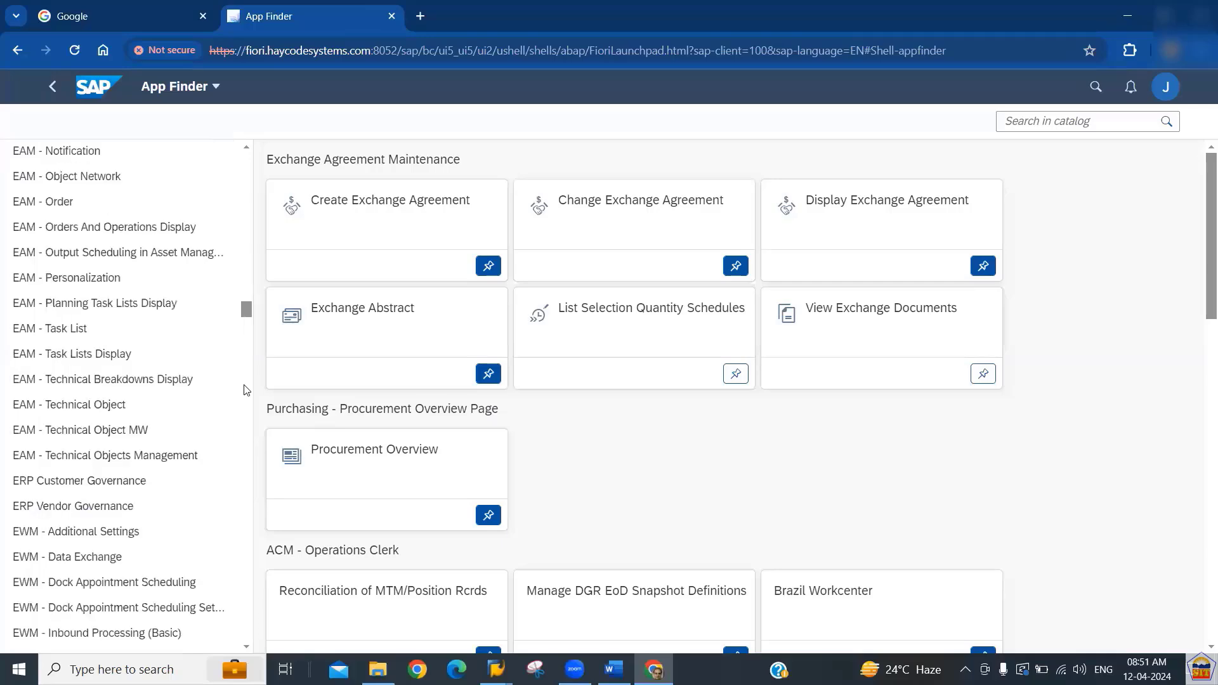
{"action": "scroll", "coordinate": [246, 389], "scroll_direction": "down", "scroll_amount": 14}
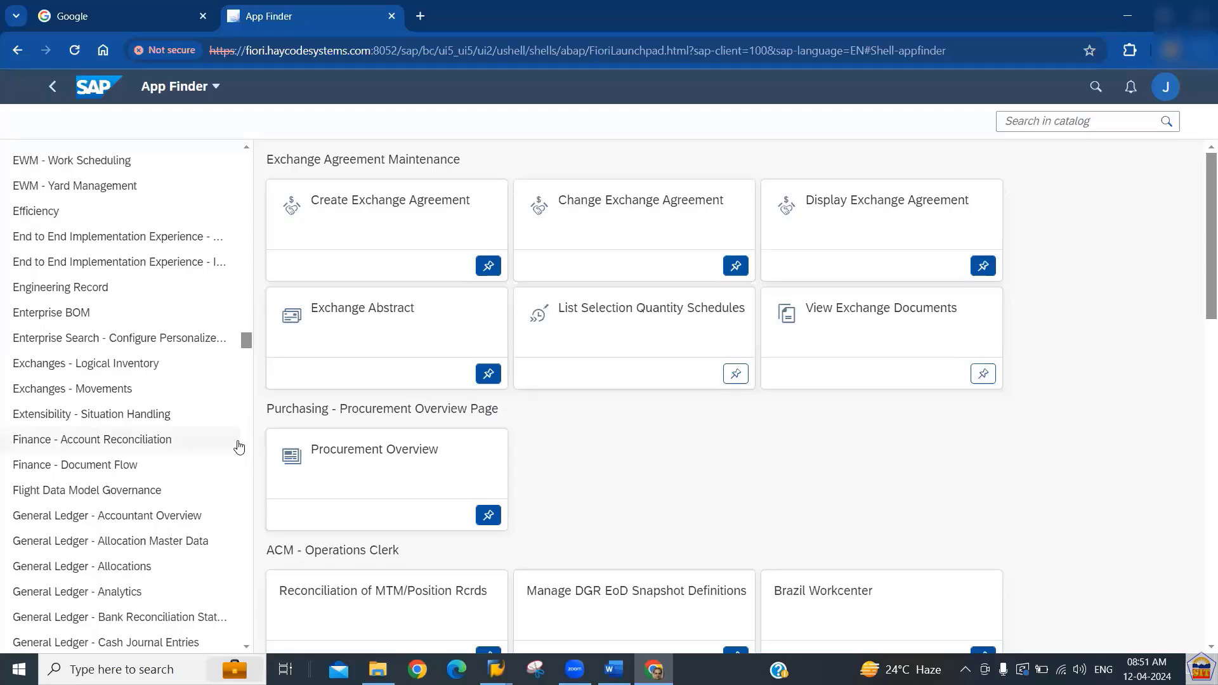
{"action": "scroll", "coordinate": [243, 444], "scroll_direction": "down", "scroll_amount": 7}
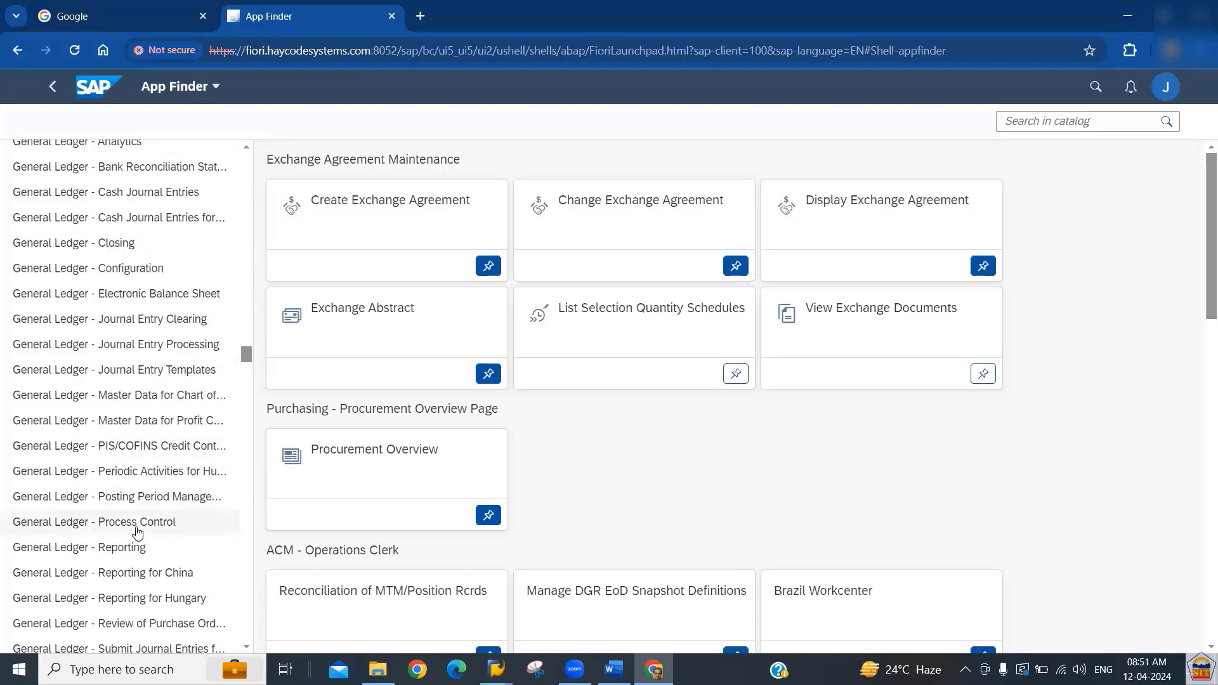
- Open the Balance Sheet/Income Statement app from the General Ledger - Reporting catalog and activate its Company Code filter
{"action": "left_click", "coordinate": [105, 554]}
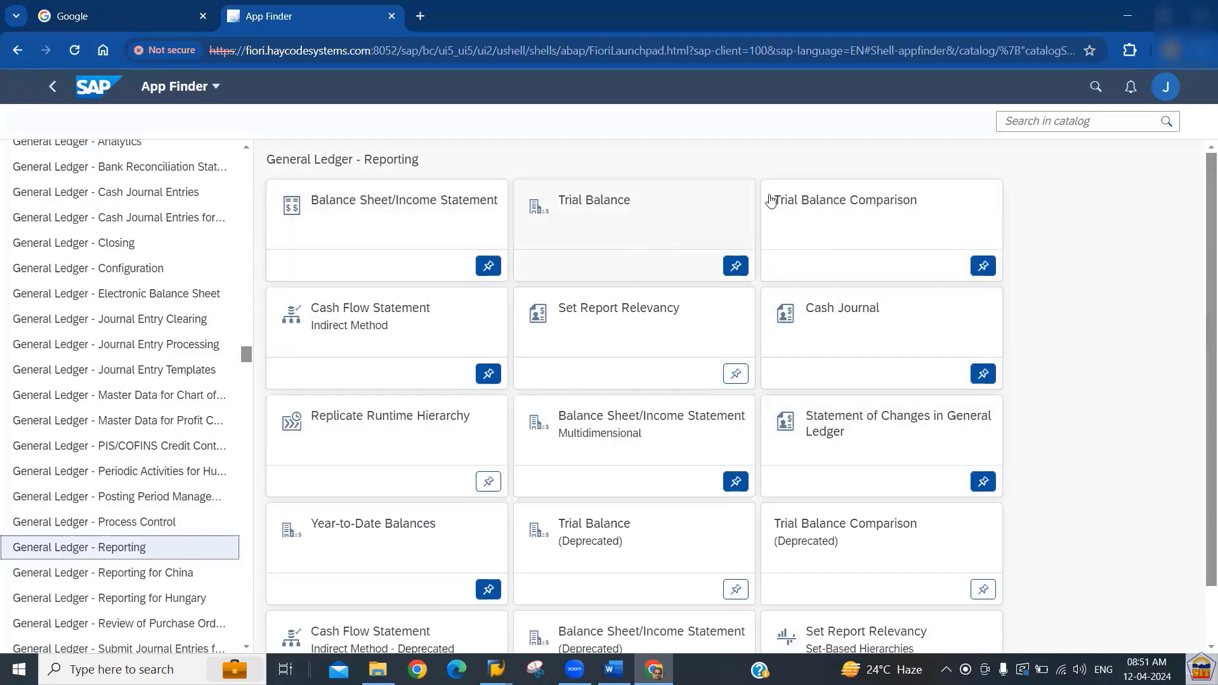
{"action": "left_click", "coordinate": [398, 217]}
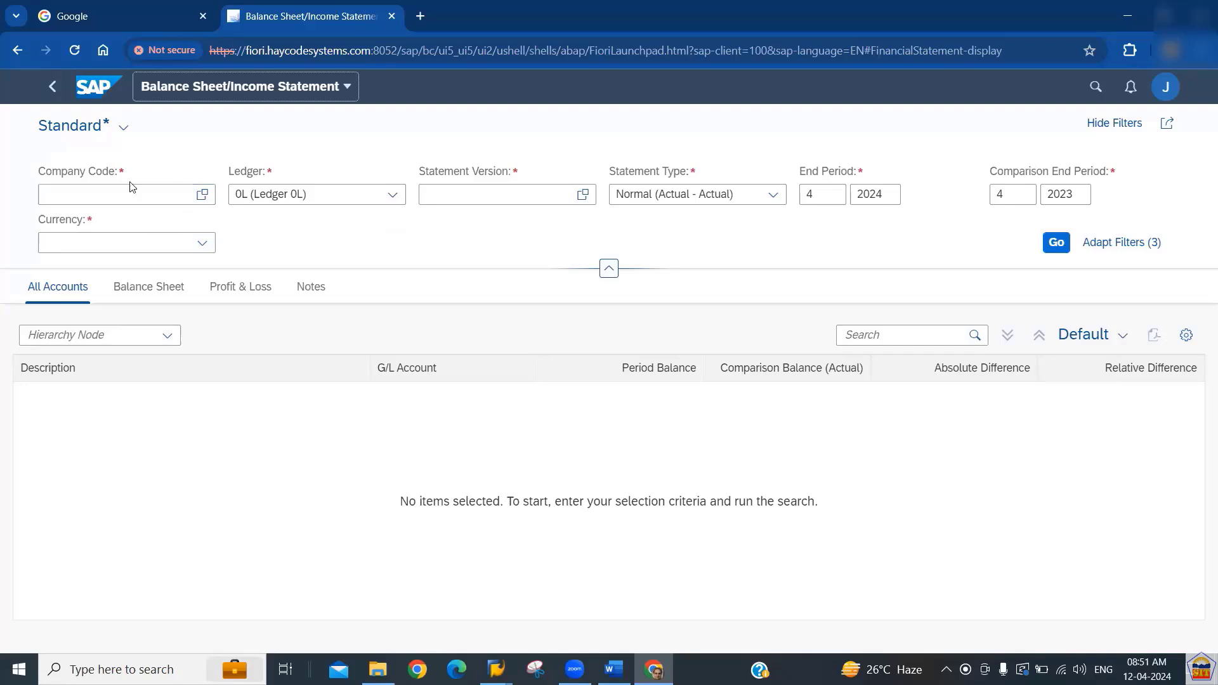
{"action": "left_click", "coordinate": [142, 195]}
{"action": "left_click", "coordinate": [144, 194]}
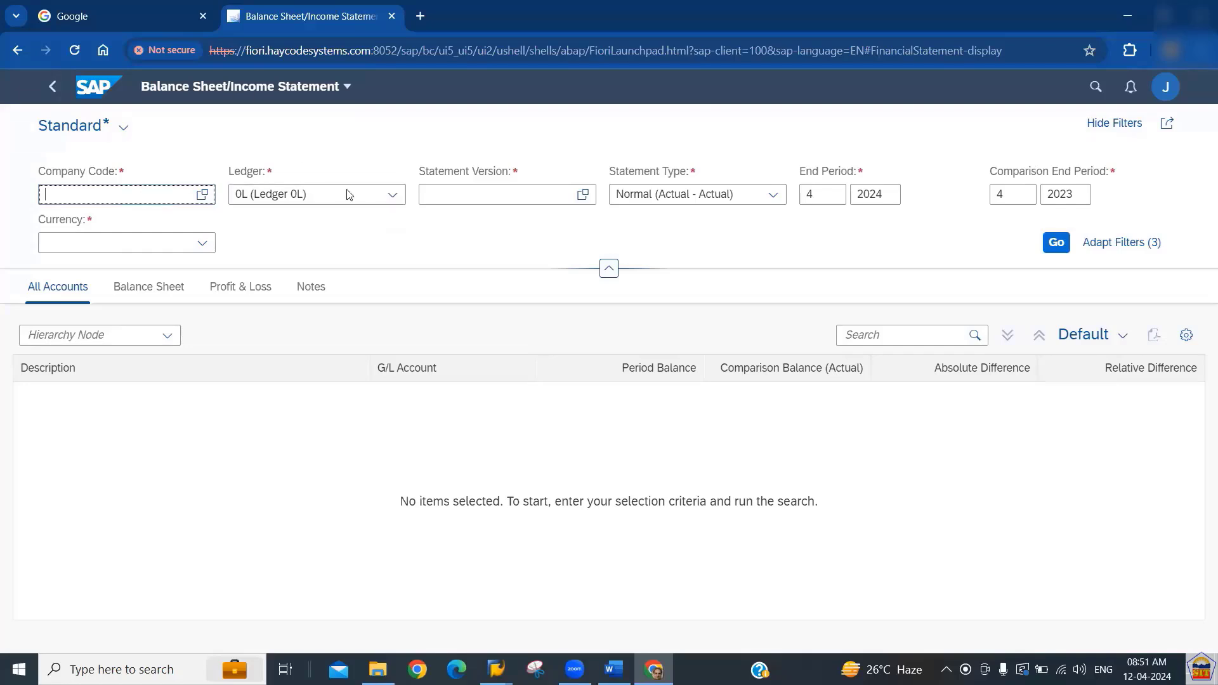
- Open the launchpad user settings and look through the available themes under Appearance
{"action": "left_click", "coordinate": [1165, 87]}
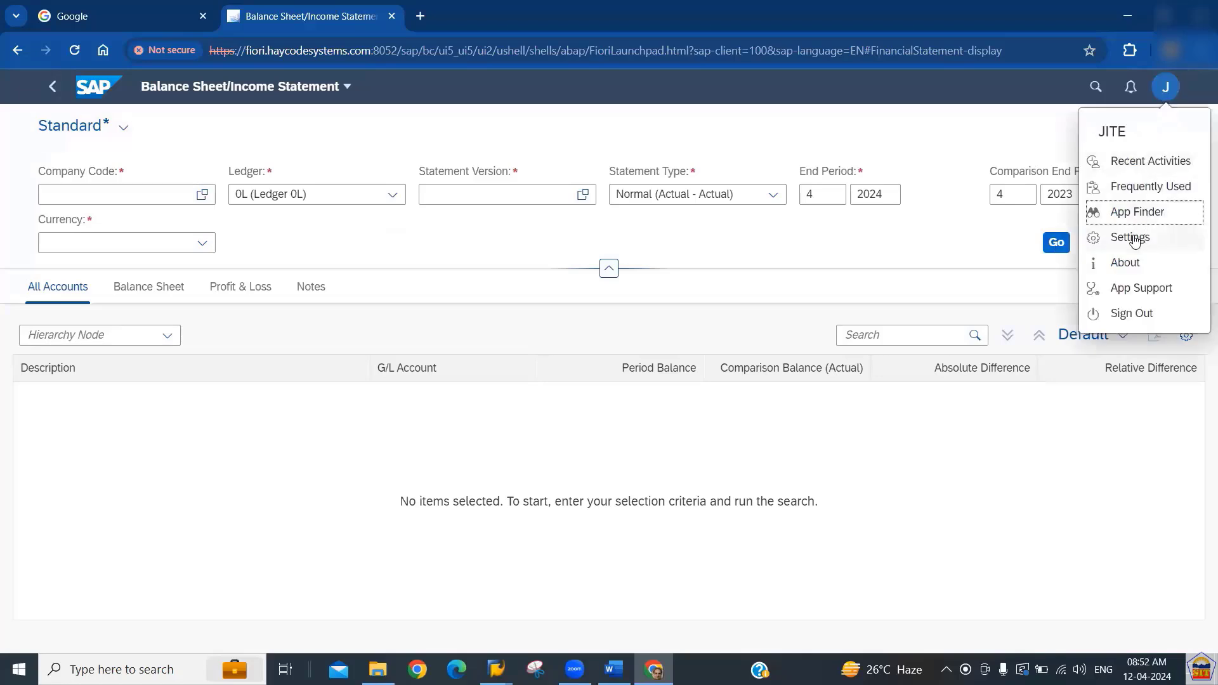
{"action": "left_click", "coordinate": [1134, 239]}
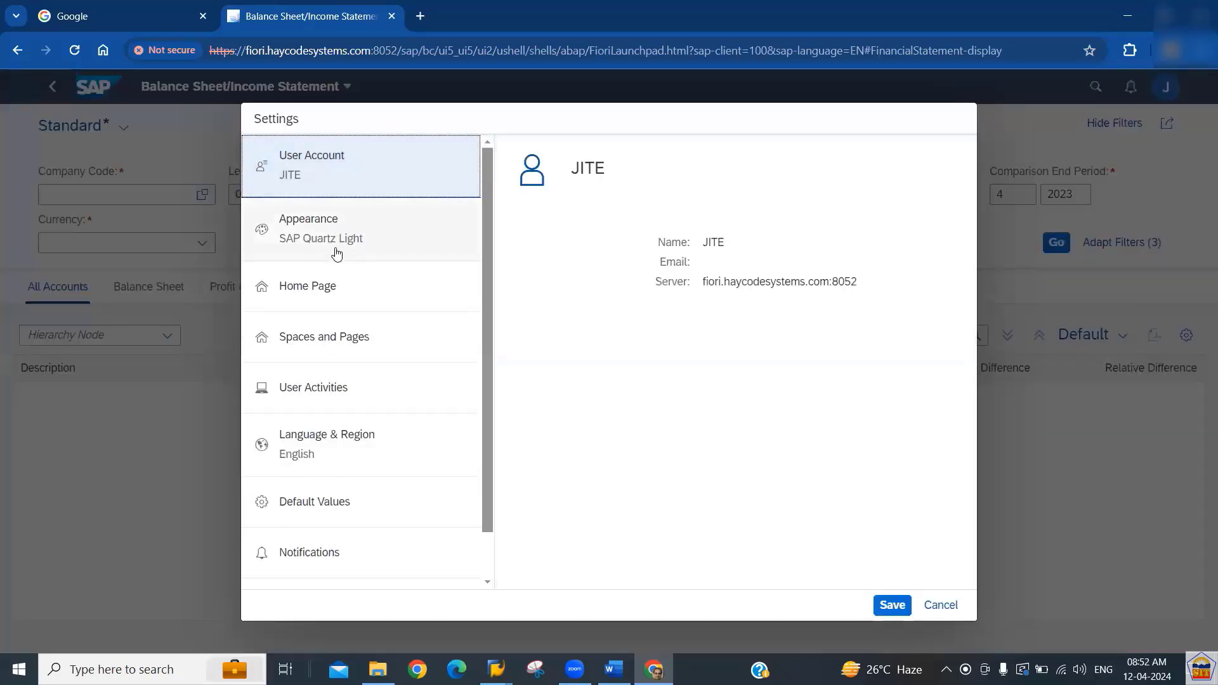
{"action": "left_click", "coordinate": [315, 243]}
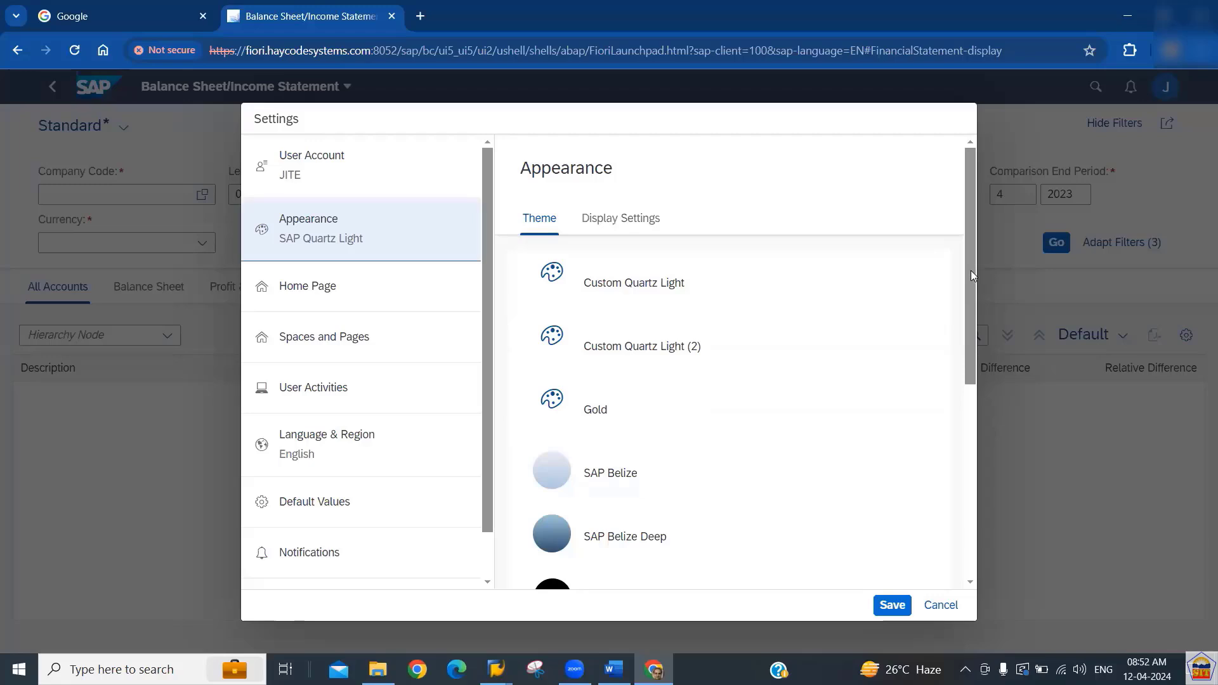
{"action": "left_click_drag", "start_coordinate": [970, 270], "coordinate": [969, 321]}
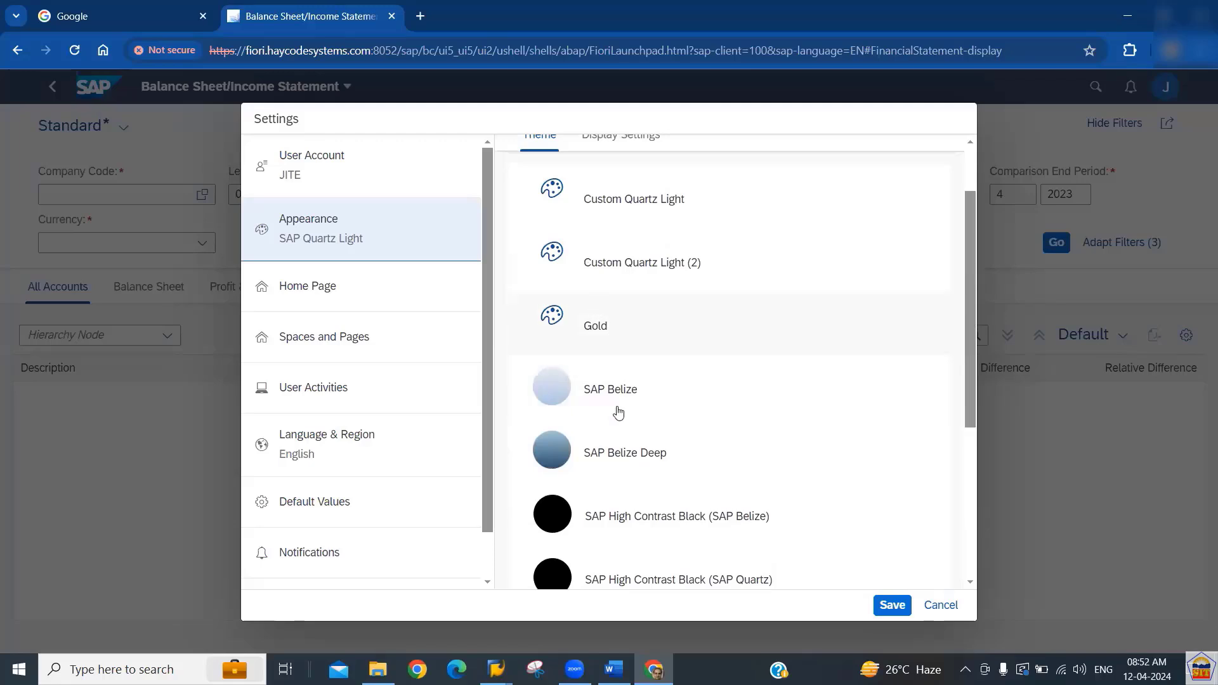
- Review the Home Page, Spaces and Pages, User Activities, and Language & Region settings
{"action": "left_click", "coordinate": [302, 298]}
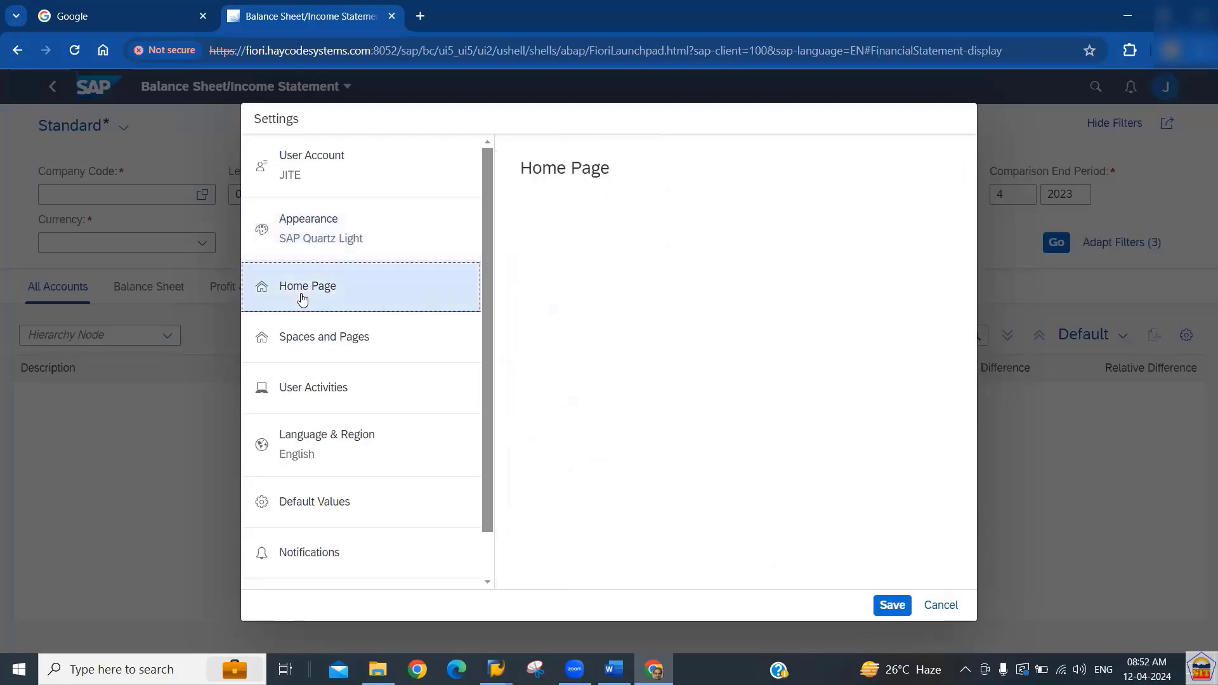
{"action": "left_click", "coordinate": [331, 347]}
{"action": "left_click", "coordinate": [342, 396]}
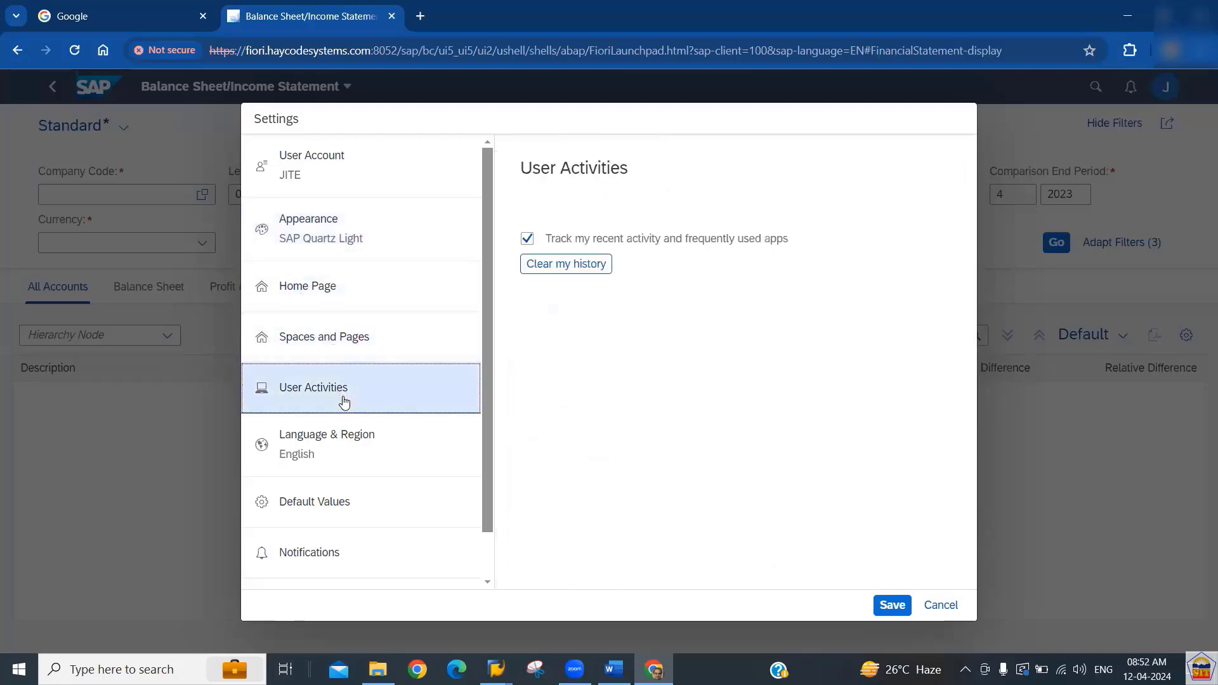
{"action": "left_click", "coordinate": [350, 452]}
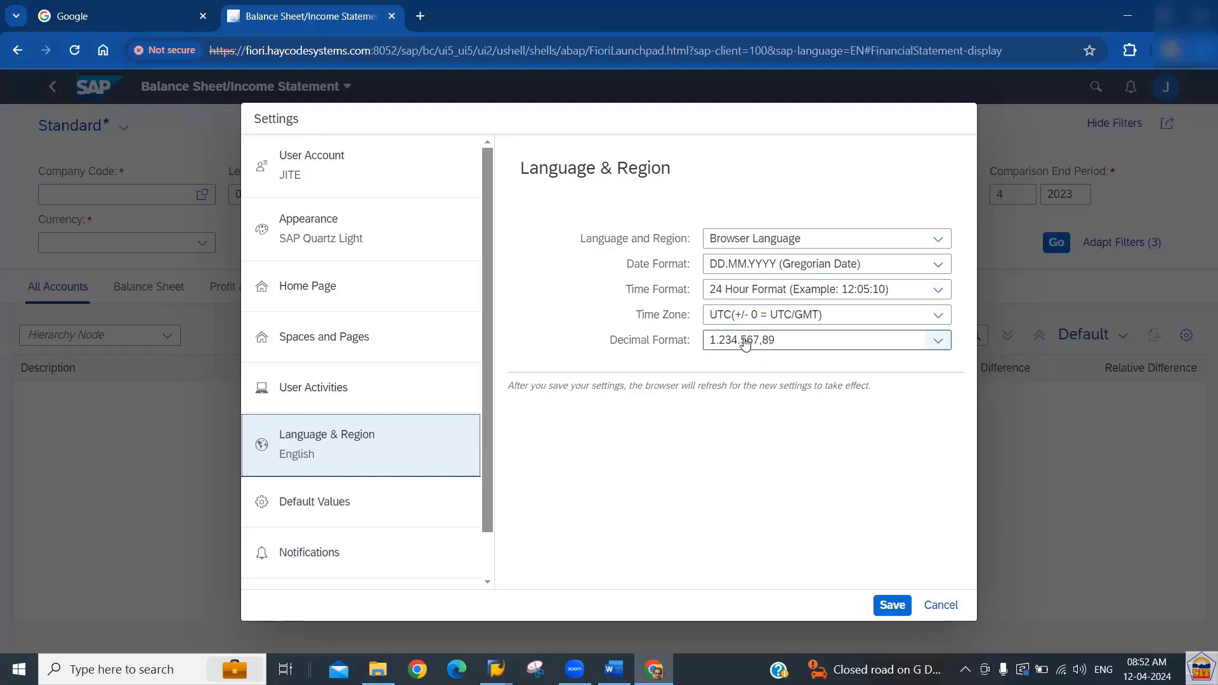
- Look through the Default Values settings from General through Financial Accounting to Materials Management, and leave the settings without saving
{"action": "left_click", "coordinate": [376, 509]}
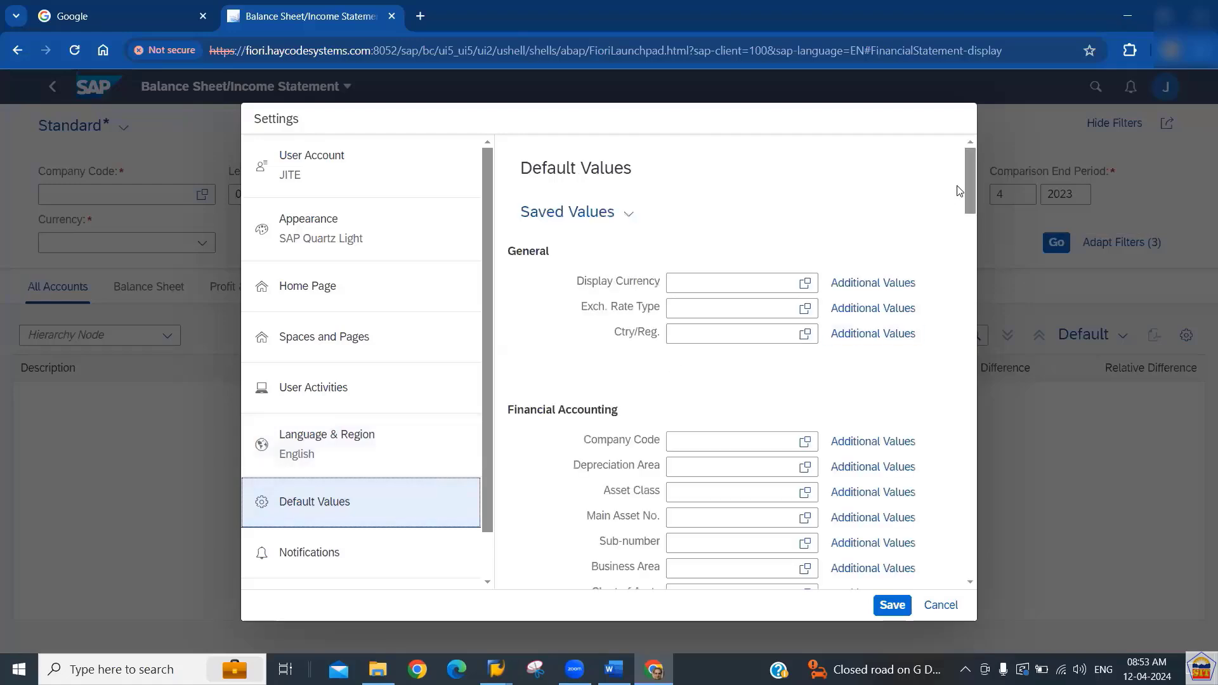
{"action": "left_click_drag", "start_coordinate": [969, 184], "coordinate": [967, 213]}
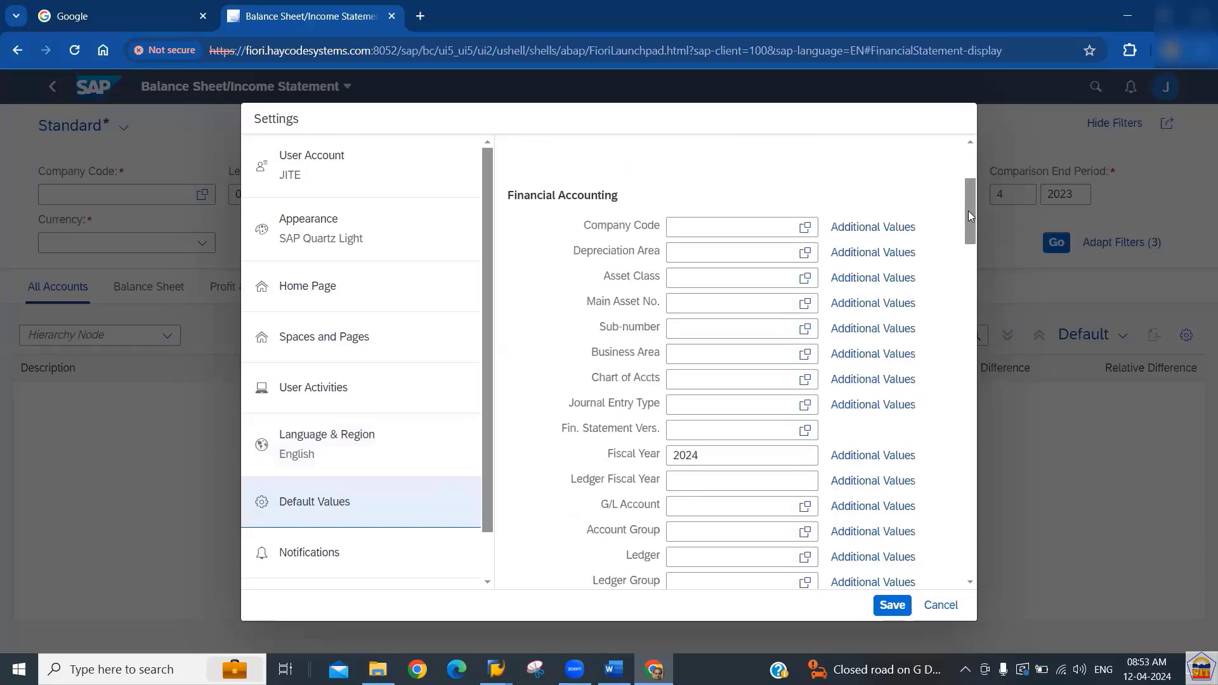
{"action": "left_click", "coordinate": [691, 230]}
{"action": "left_click", "coordinate": [732, 456]}
{"action": "left_click_drag", "start_coordinate": [970, 207], "coordinate": [982, 370]}
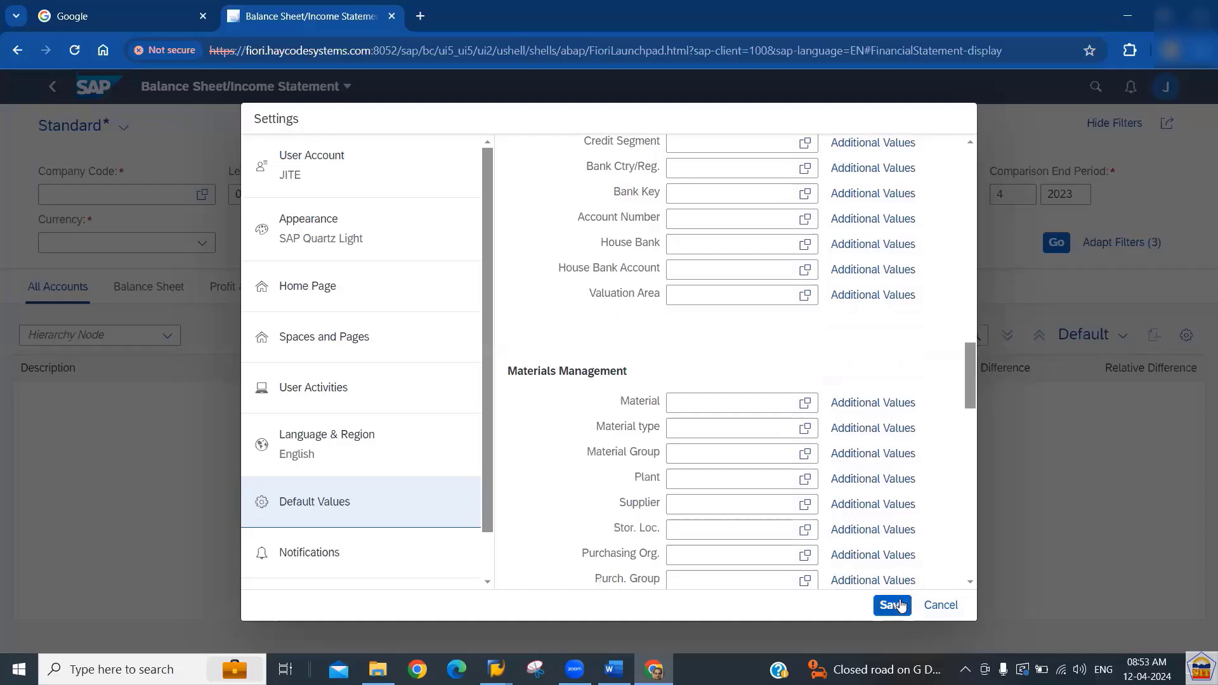
{"action": "left_click_drag", "start_coordinate": [969, 393], "coordinate": [964, 188]}
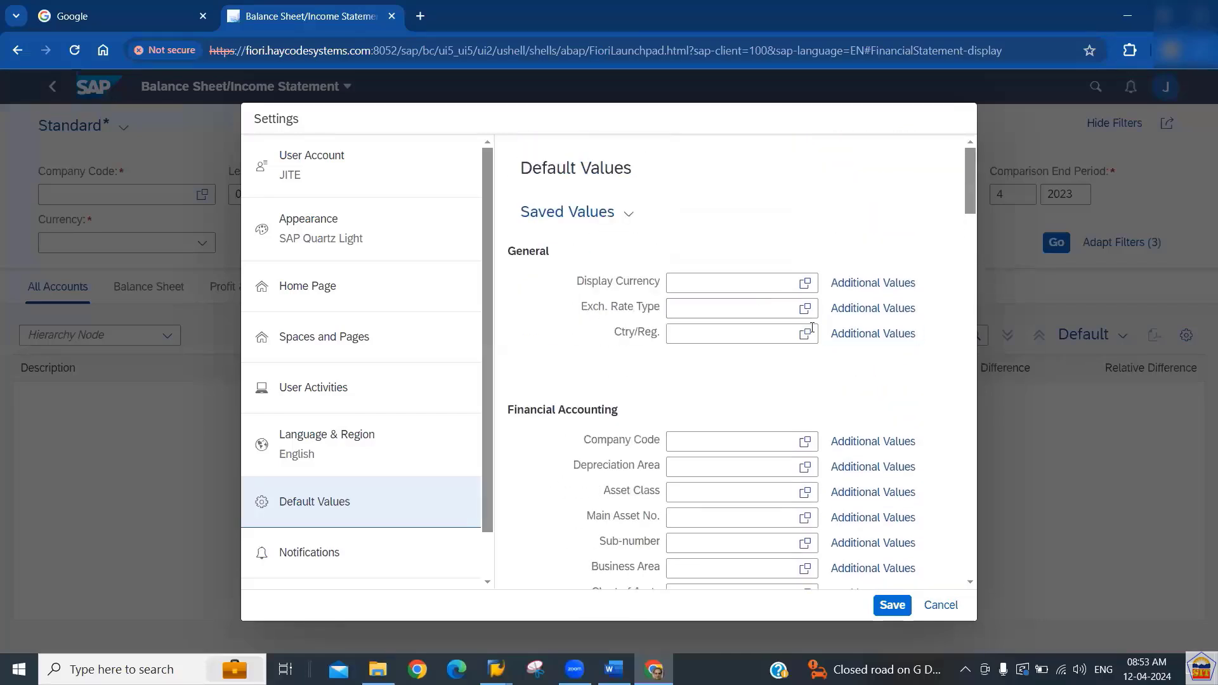
{"action": "left_click", "coordinate": [938, 603]}
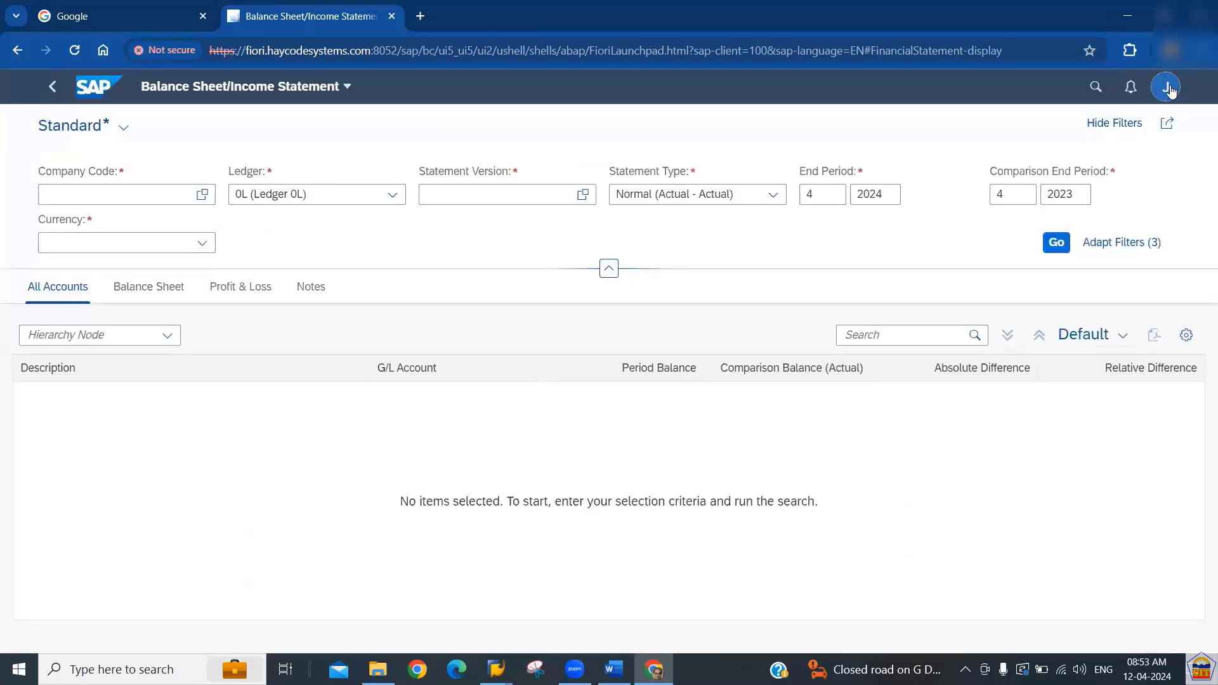
- View the user menu options, return to the launchpad home page and browse the groups from Current Settings to Periodic Activities for Asset Accounting
{"action": "left_click", "coordinate": [1167, 88]}
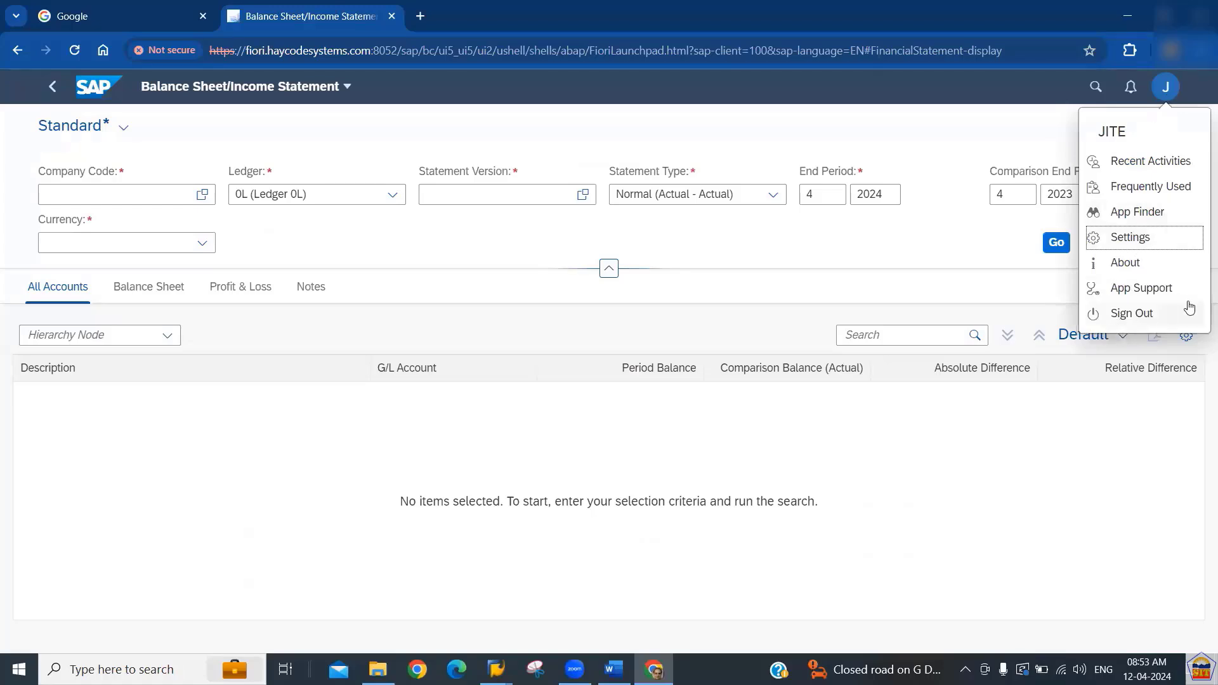
{"action": "left_click", "coordinate": [785, 478]}
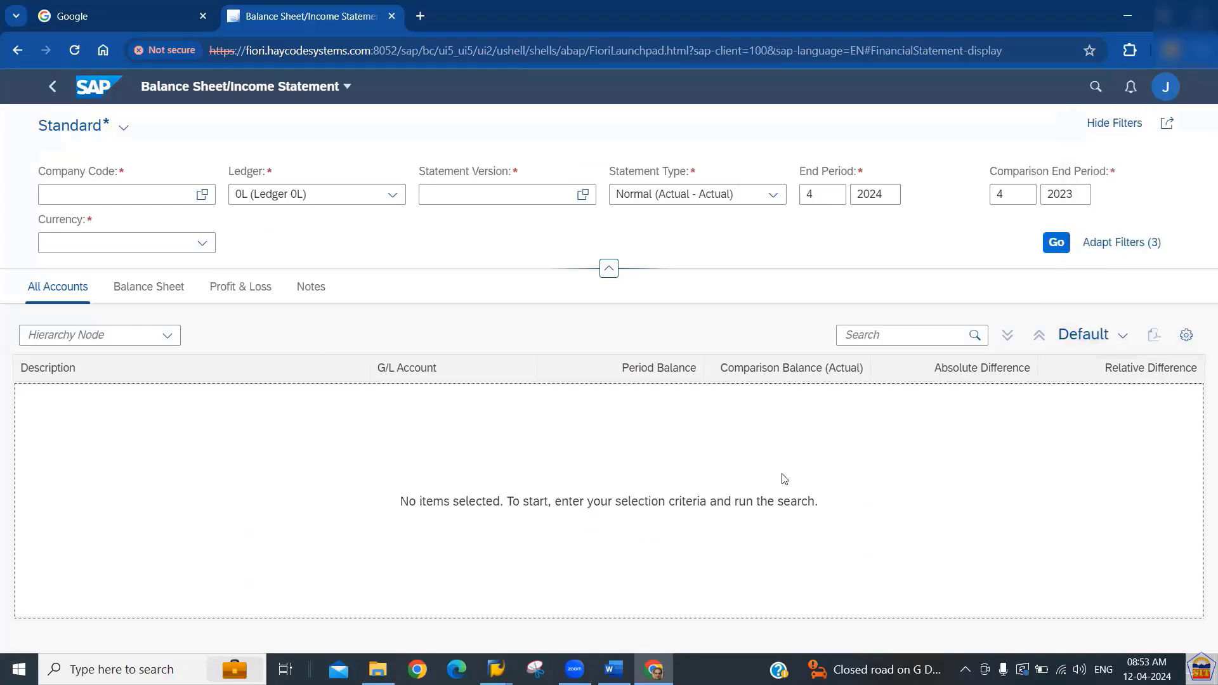
{"action": "left_click", "coordinate": [53, 89]}
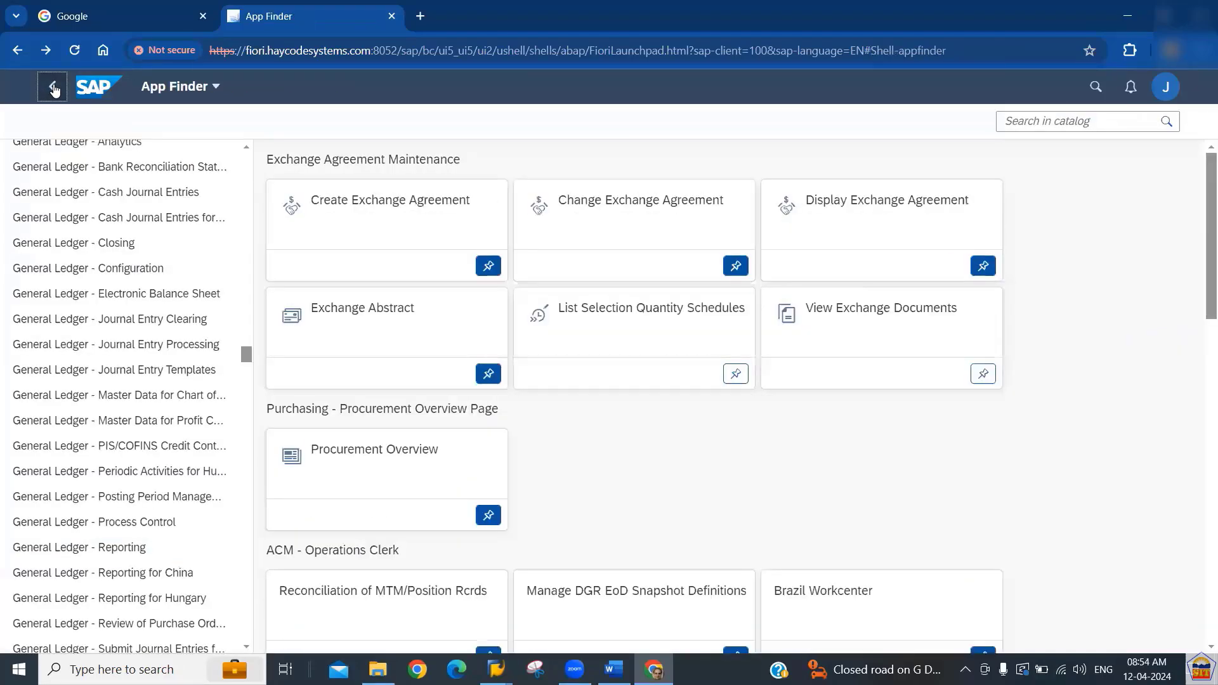
{"action": "left_click", "coordinate": [96, 93]}
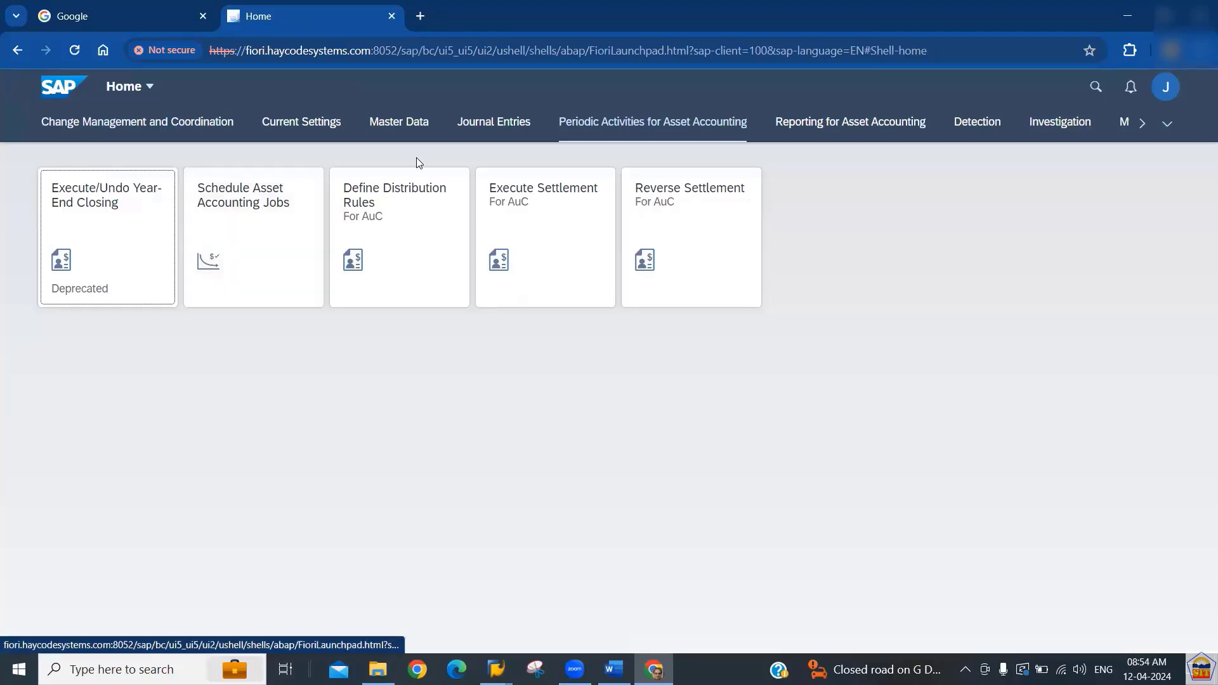
{"action": "left_click", "coordinate": [282, 127]}
{"action": "left_click", "coordinate": [412, 122]}
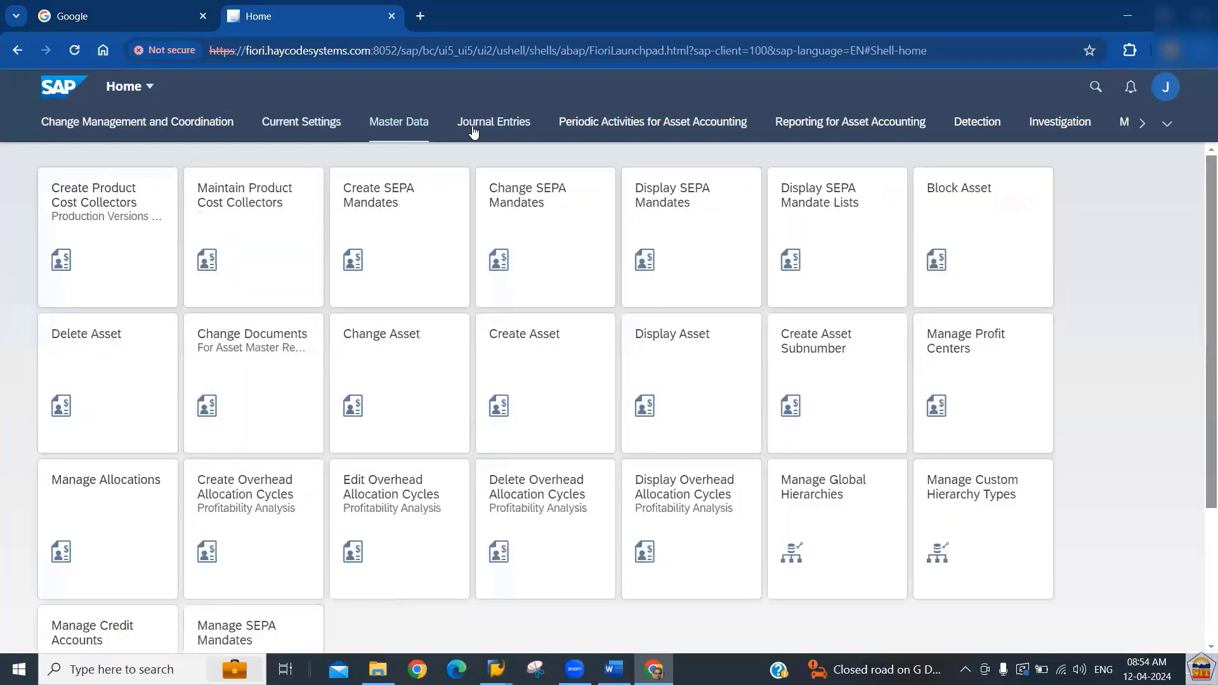
{"action": "left_click", "coordinate": [473, 130]}
{"action": "left_click", "coordinate": [561, 126]}
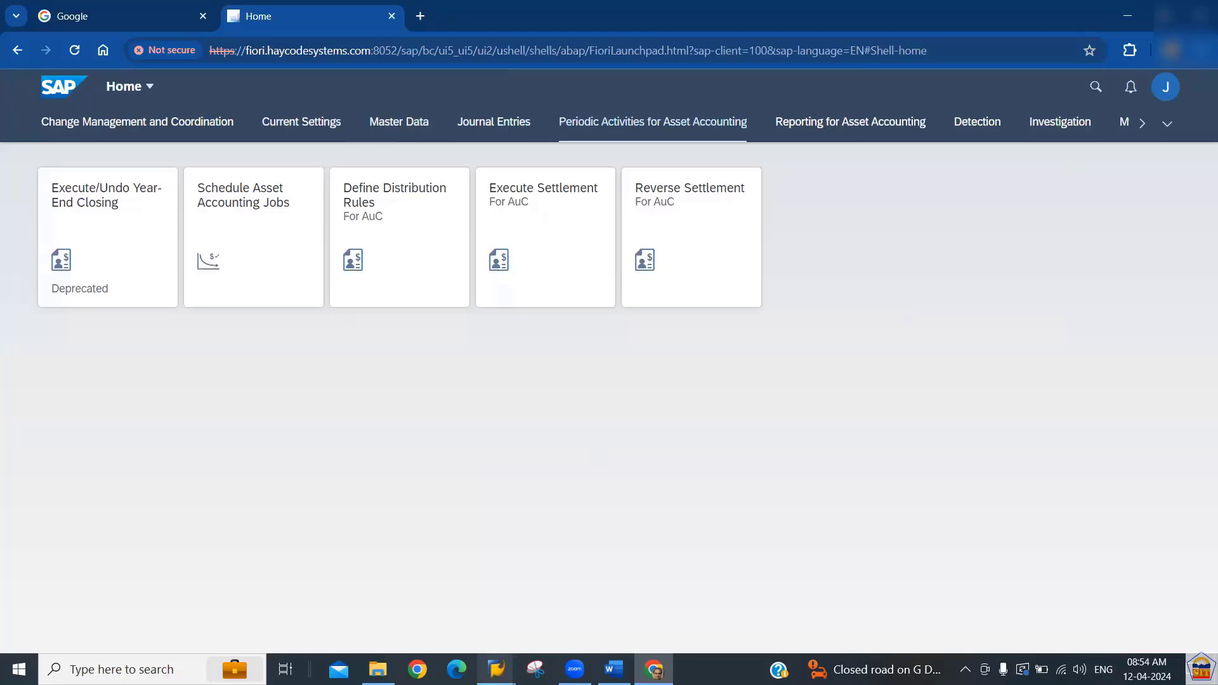
- Switch to the SAP GUI session and leave the G/L account document entry for the SAP Easy Access screen
{"action": "mouse_move", "coordinate": [495, 667]}
{"action": "left_click", "coordinate": [481, 598]}
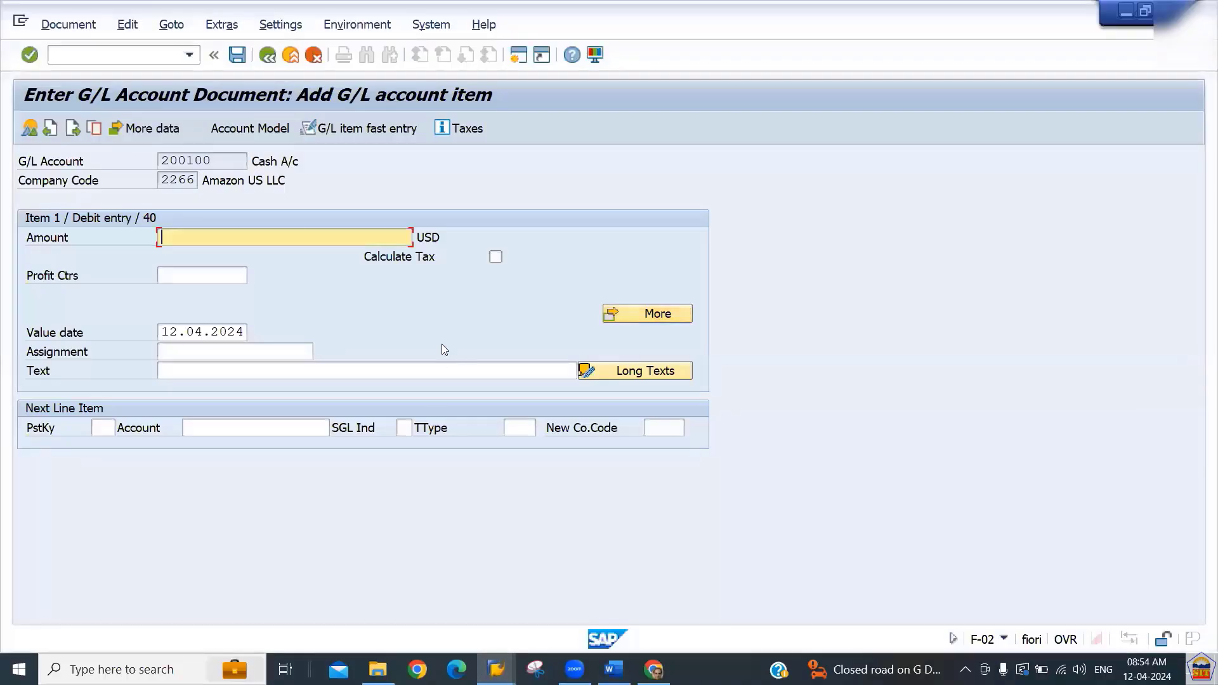
{"action": "left_click", "coordinate": [432, 25]}
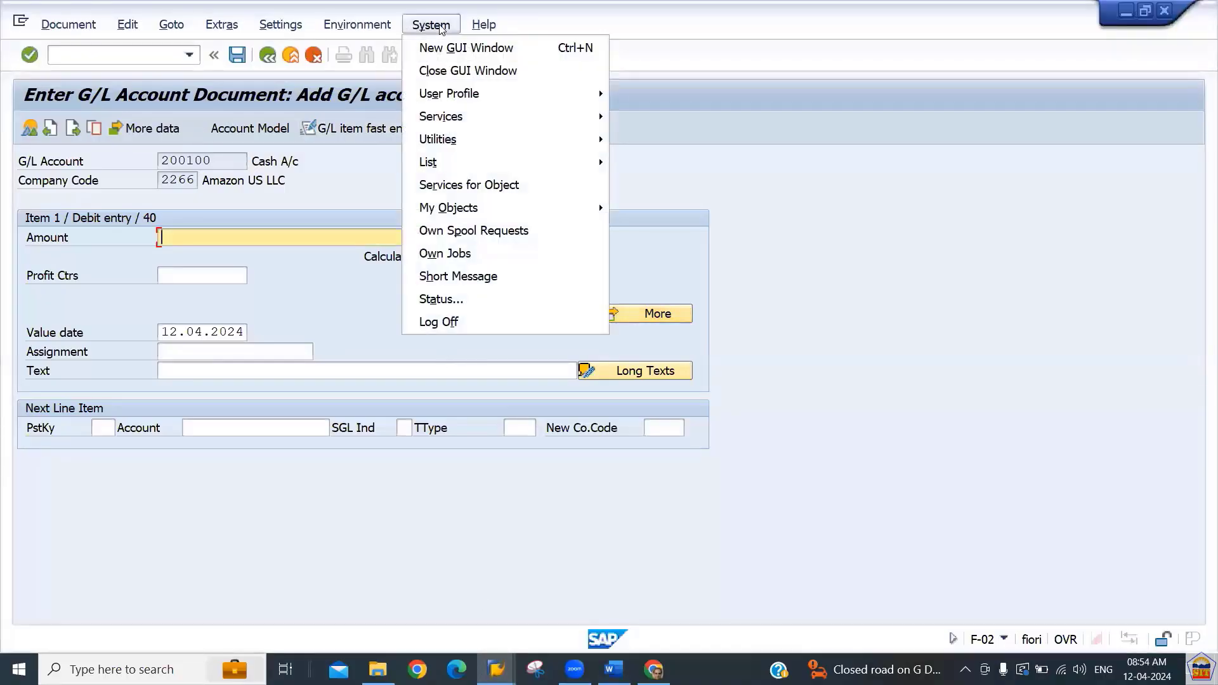
{"action": "mouse_move", "coordinate": [464, 93]}
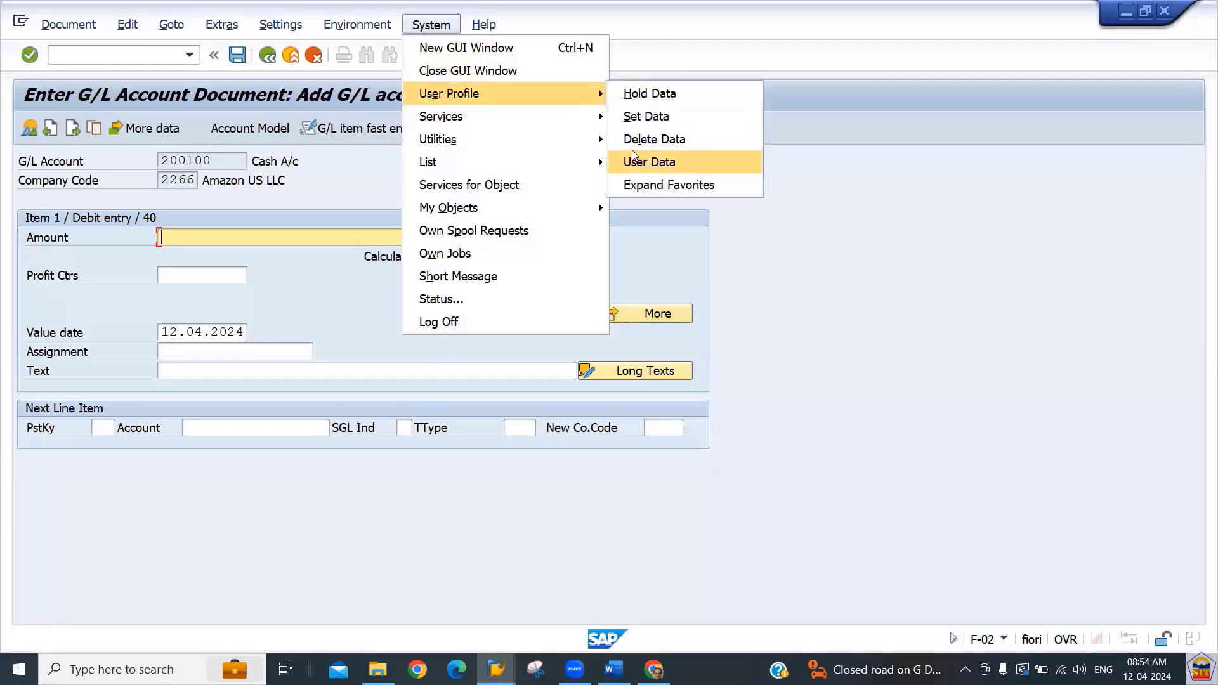
{"action": "left_click", "coordinate": [87, 58]}
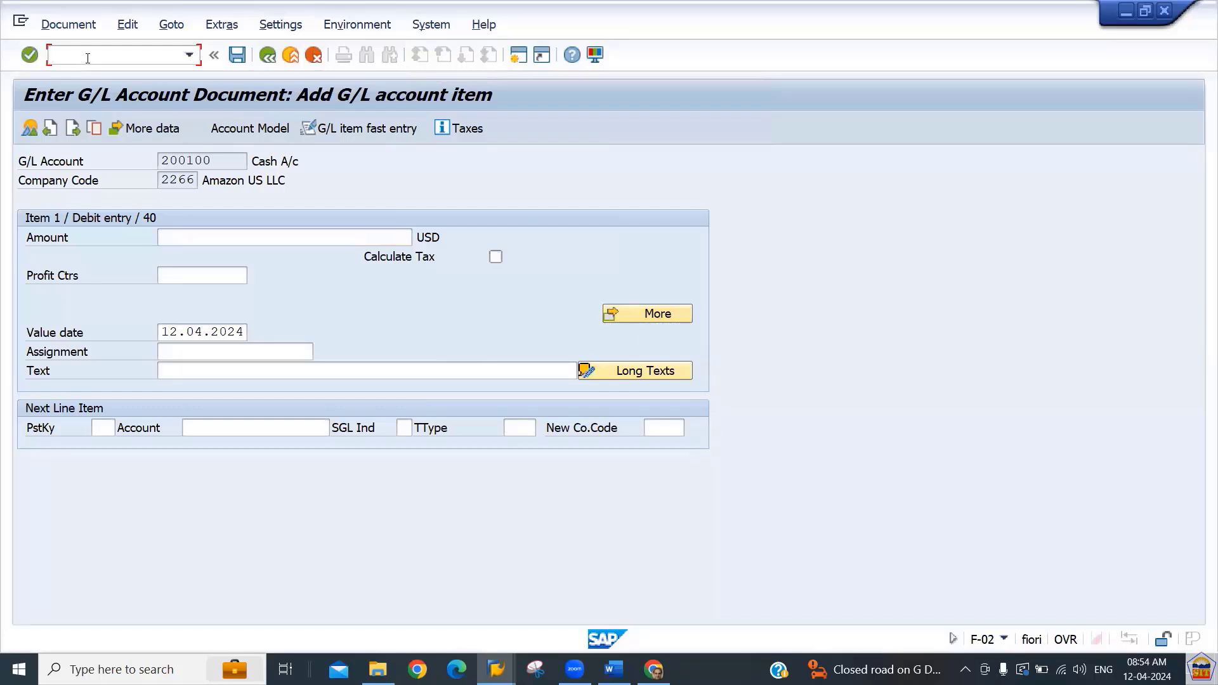
{"action": "key", "text": "Return"}
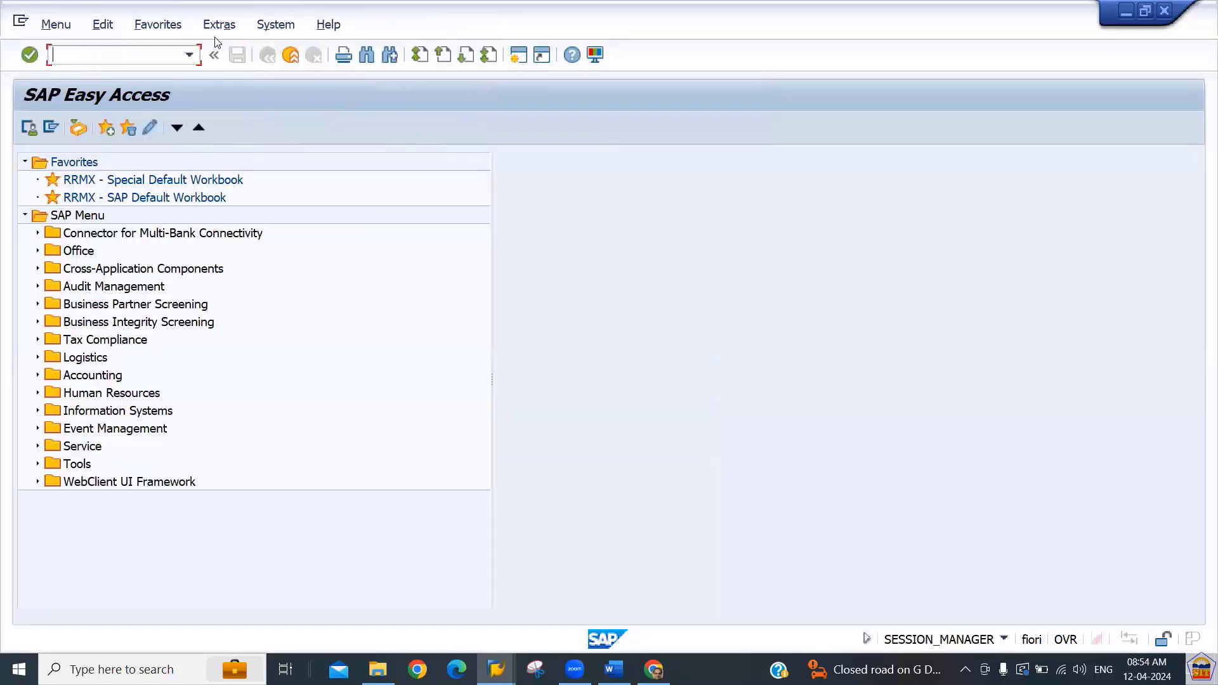
- Open the own user data in Maintain User Profile and examine its Parameters, Defaults and Decimal Notation options
{"action": "left_click", "coordinate": [267, 27]}
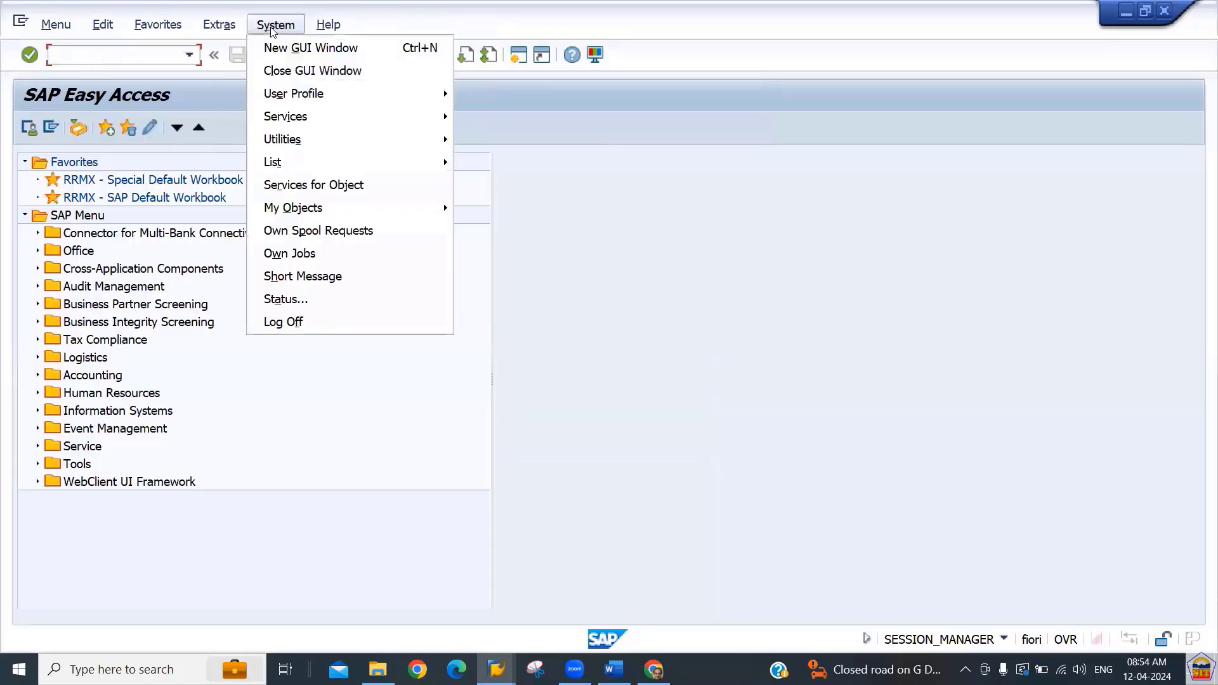
{"action": "mouse_move", "coordinate": [343, 95]}
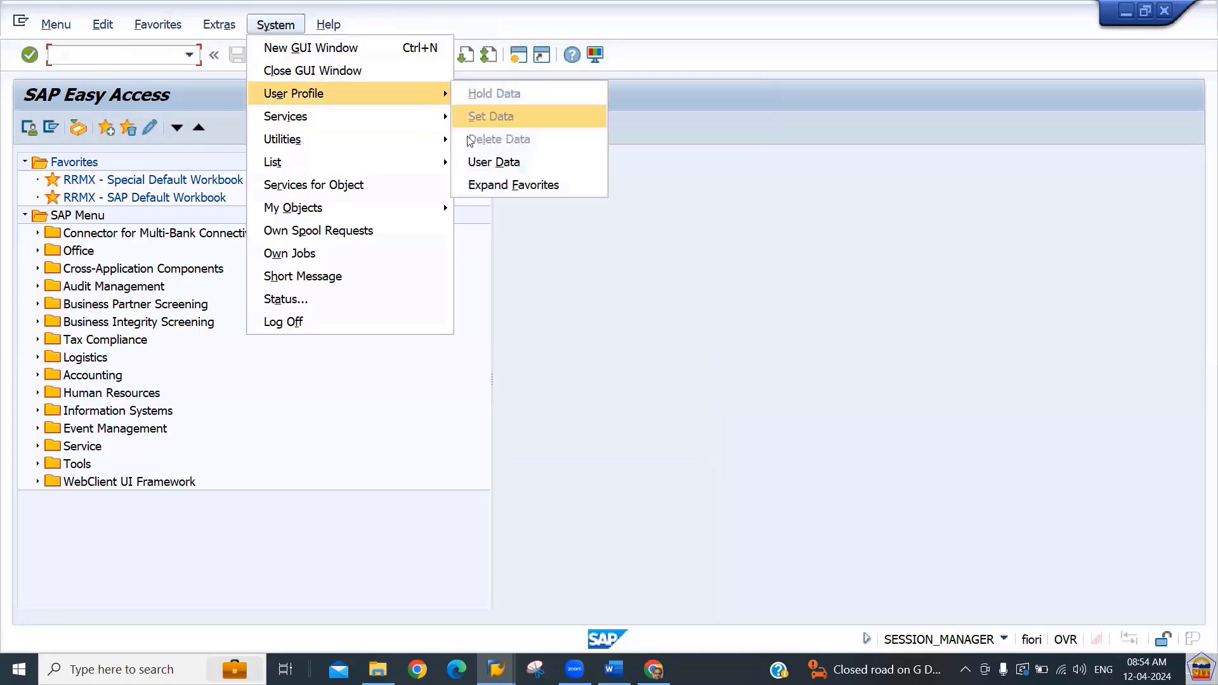
{"action": "left_click", "coordinate": [485, 160]}
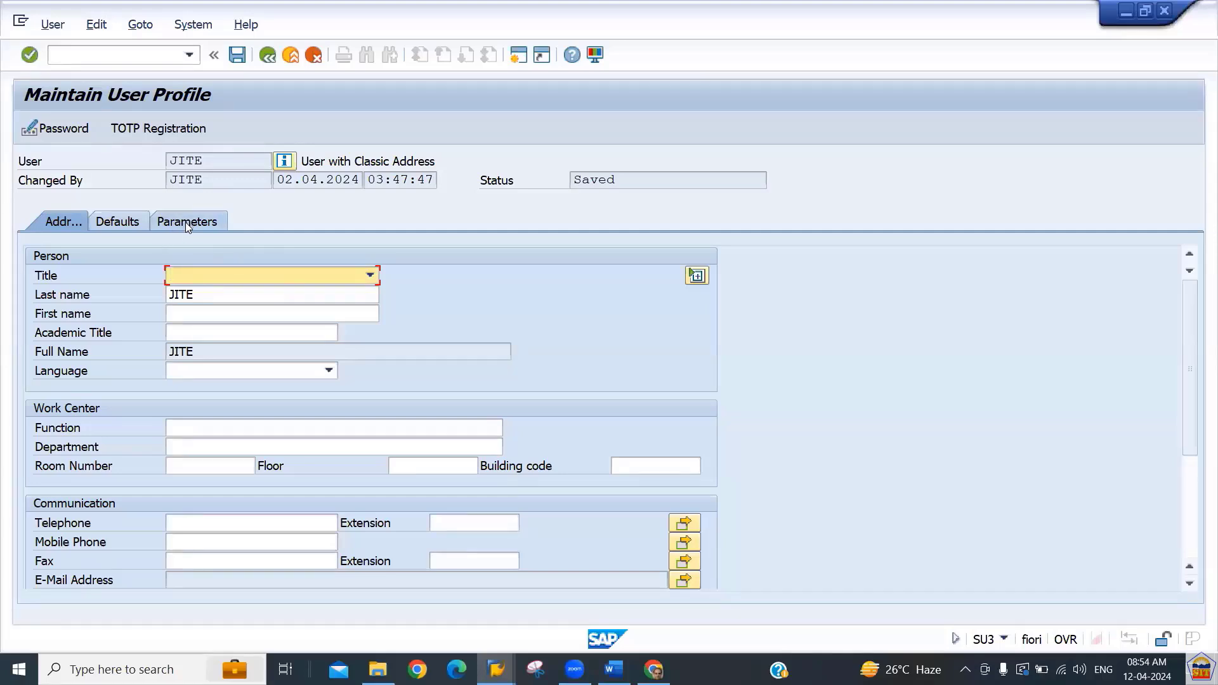
{"action": "left_click", "coordinate": [186, 222]}
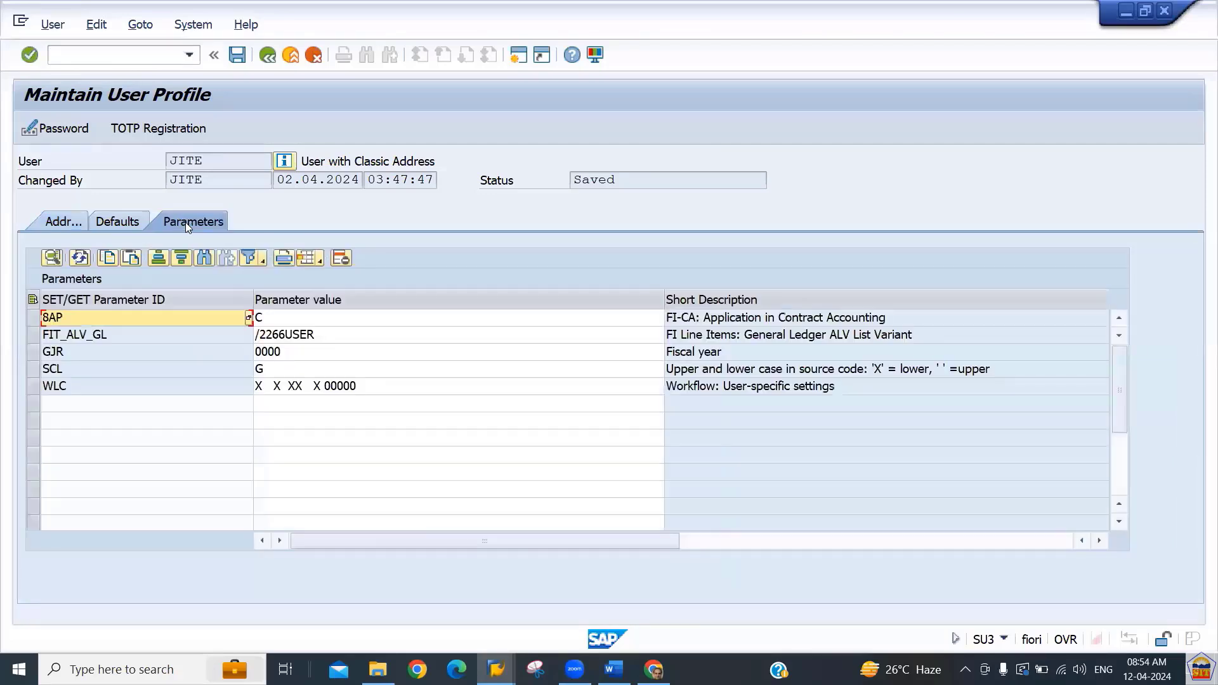
{"action": "left_click", "coordinate": [106, 224]}
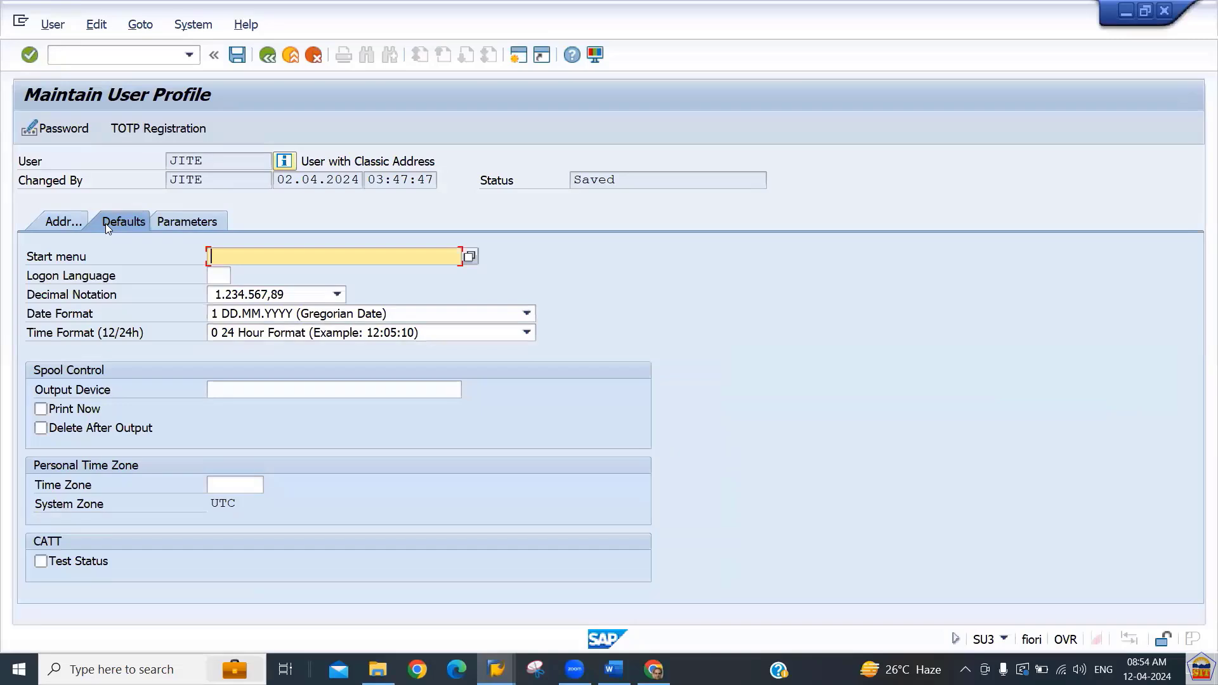
{"action": "left_click", "coordinate": [253, 300]}
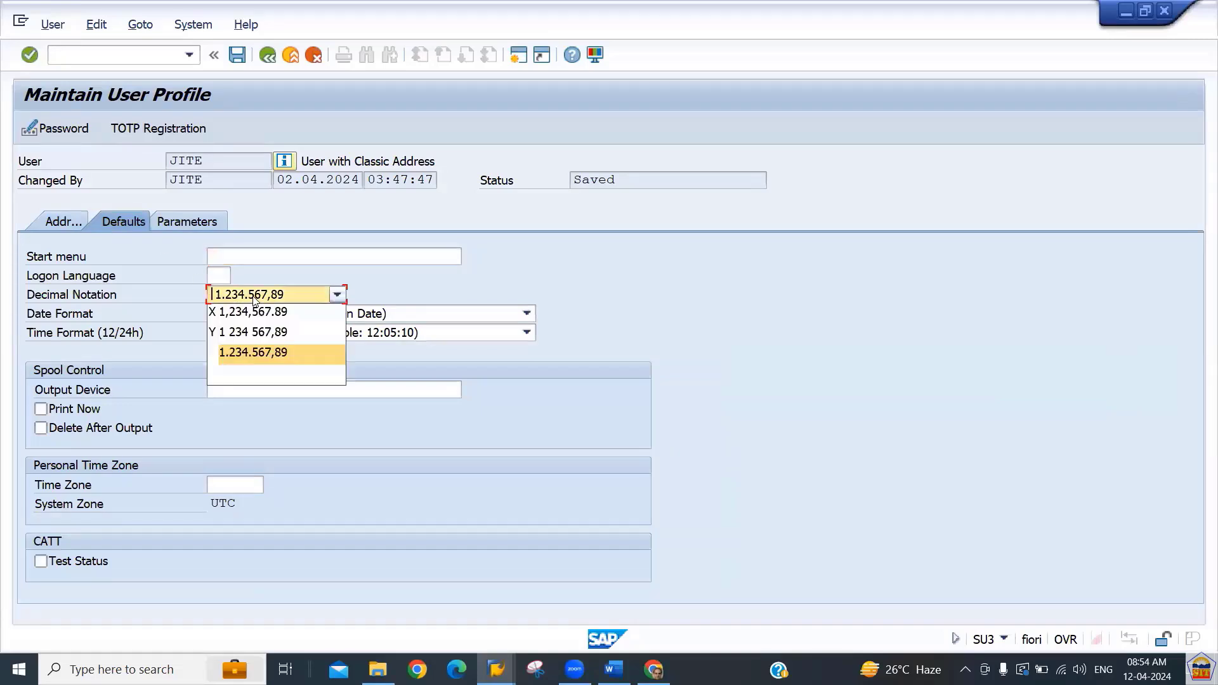
{"action": "left_click", "coordinate": [253, 300]}
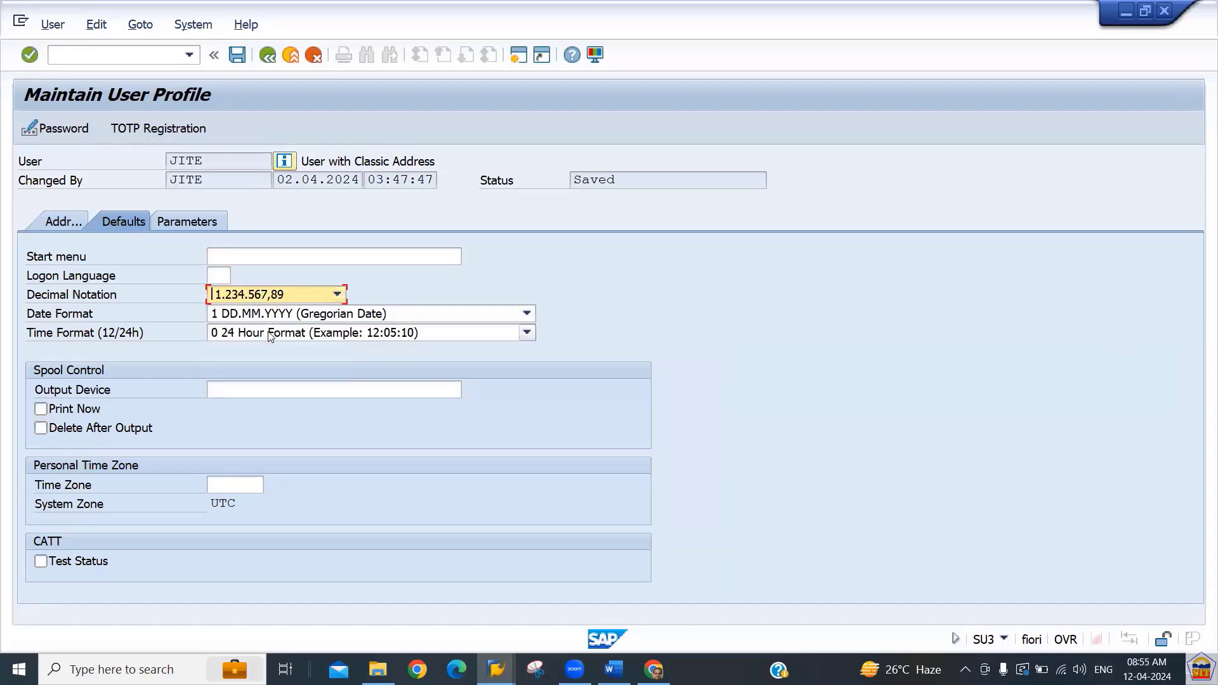
{"action": "left_click", "coordinate": [88, 58]}
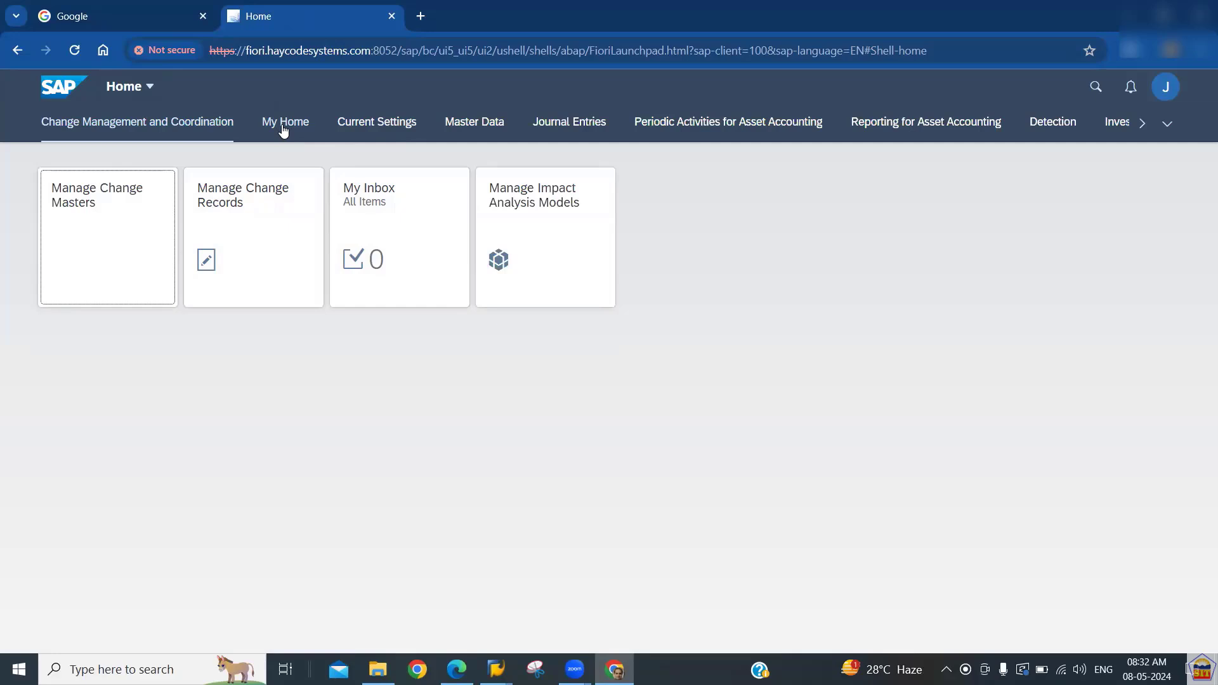
- Open the home page for editing and add a group named "FI-A/P Apps" directly below My Home
{"action": "left_click", "coordinate": [1170, 95]}
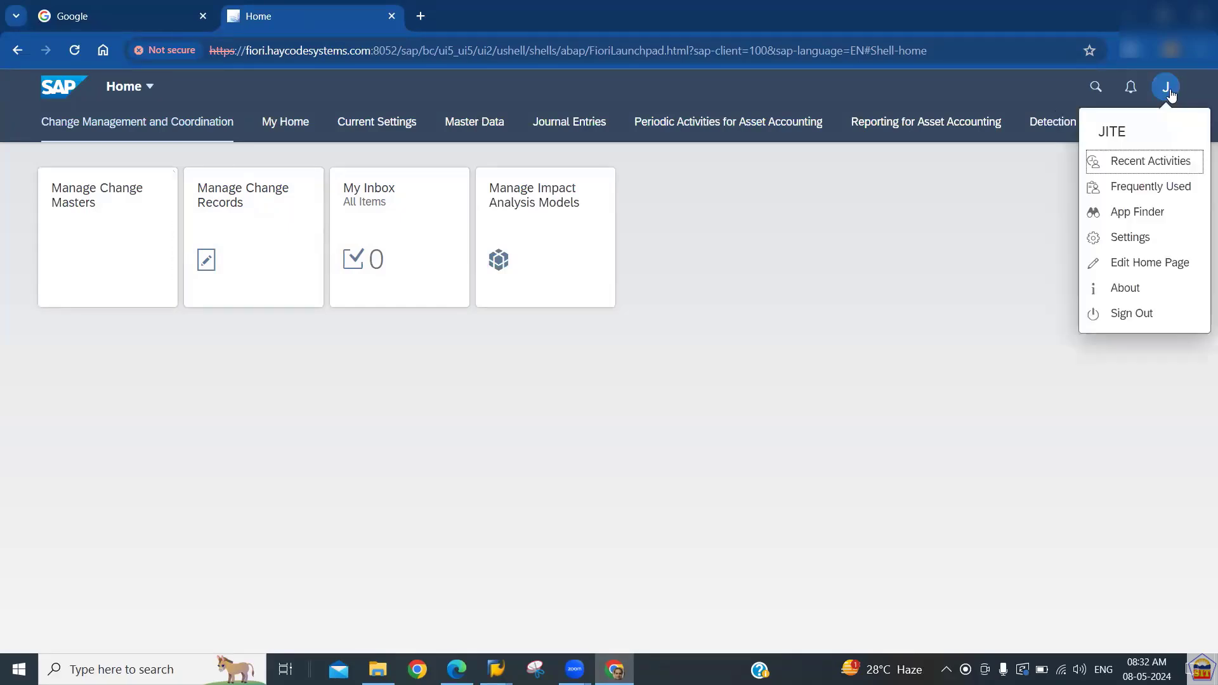
{"action": "left_click", "coordinate": [1151, 265]}
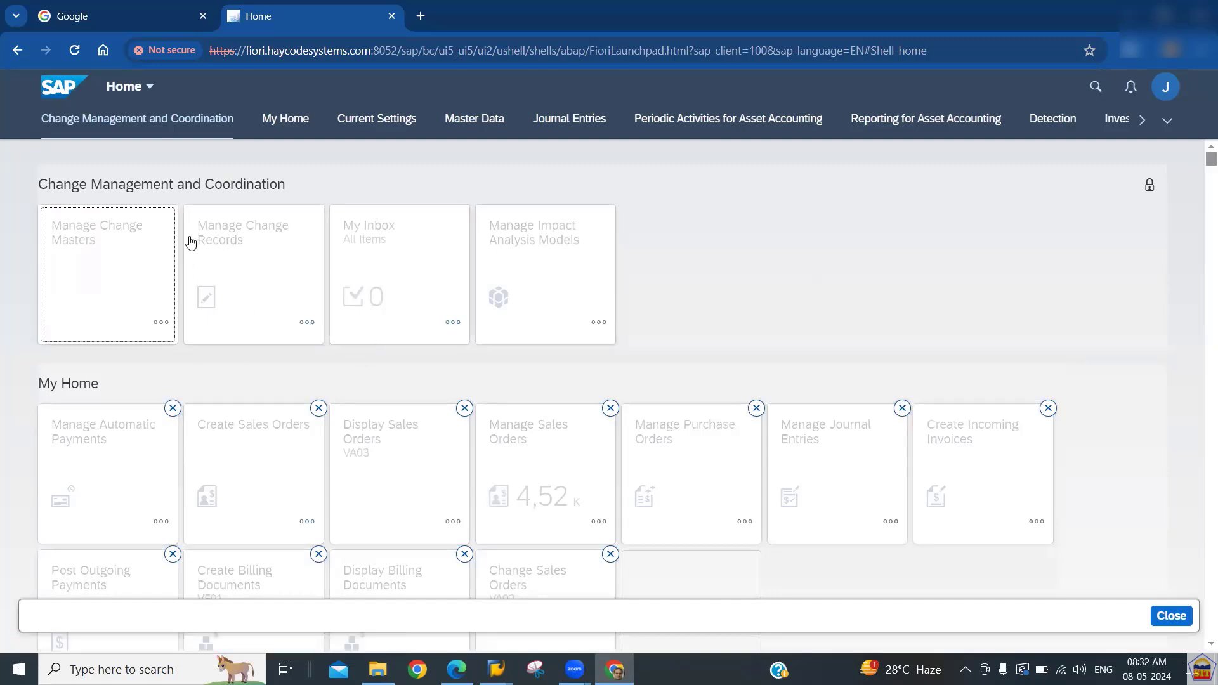
{"action": "left_click", "coordinate": [288, 130]}
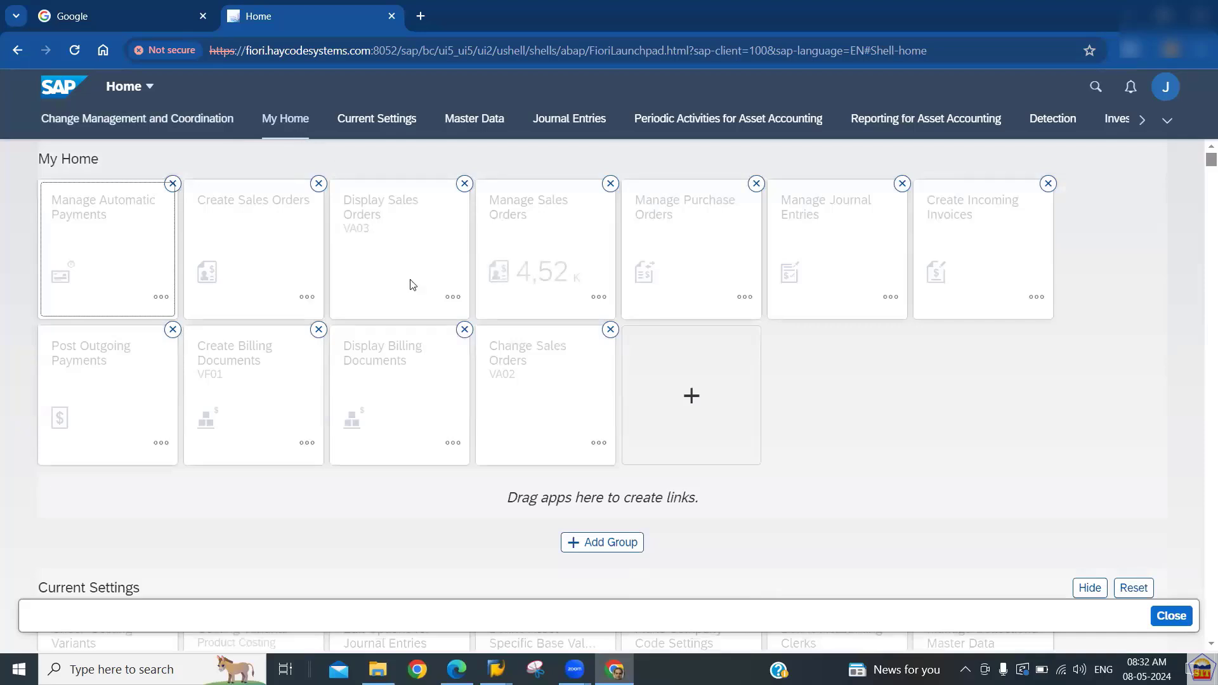
{"action": "left_click", "coordinate": [596, 546]}
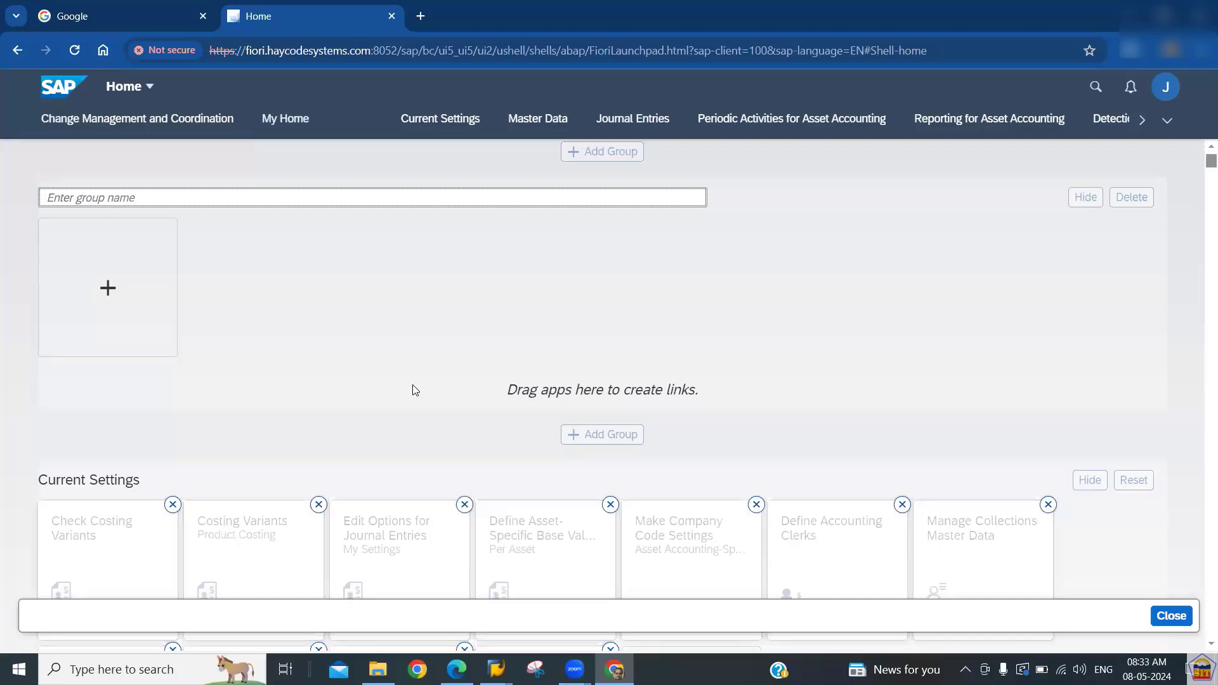
{"action": "type", "text": "A/P "}
{"action": "type", "text": "Apps"}
{"action": "type", "text": "FI"}
{"action": "key", "text": "BackSpace"}
{"action": "type", "text": "-"}
- Add the Create Incoming Invoices app from the Accounts Payable - Invoices catalog to the FI-A/P Apps group
{"action": "left_click", "coordinate": [120, 298]}
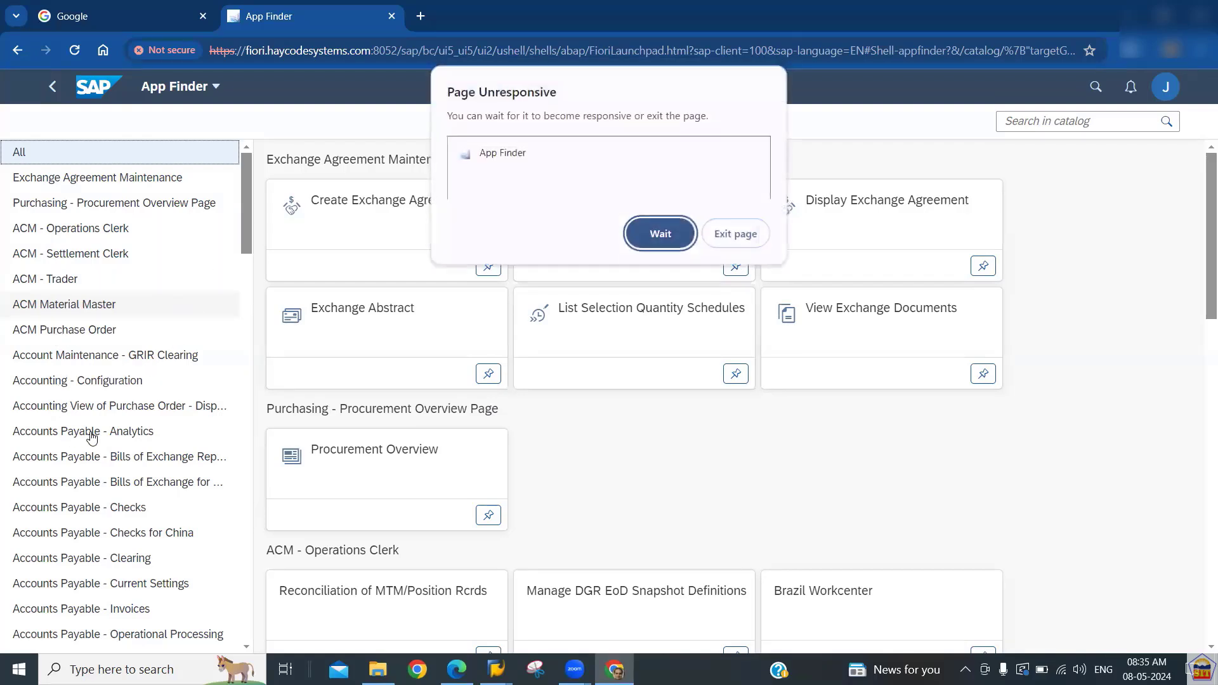
{"action": "left_click", "coordinate": [653, 236]}
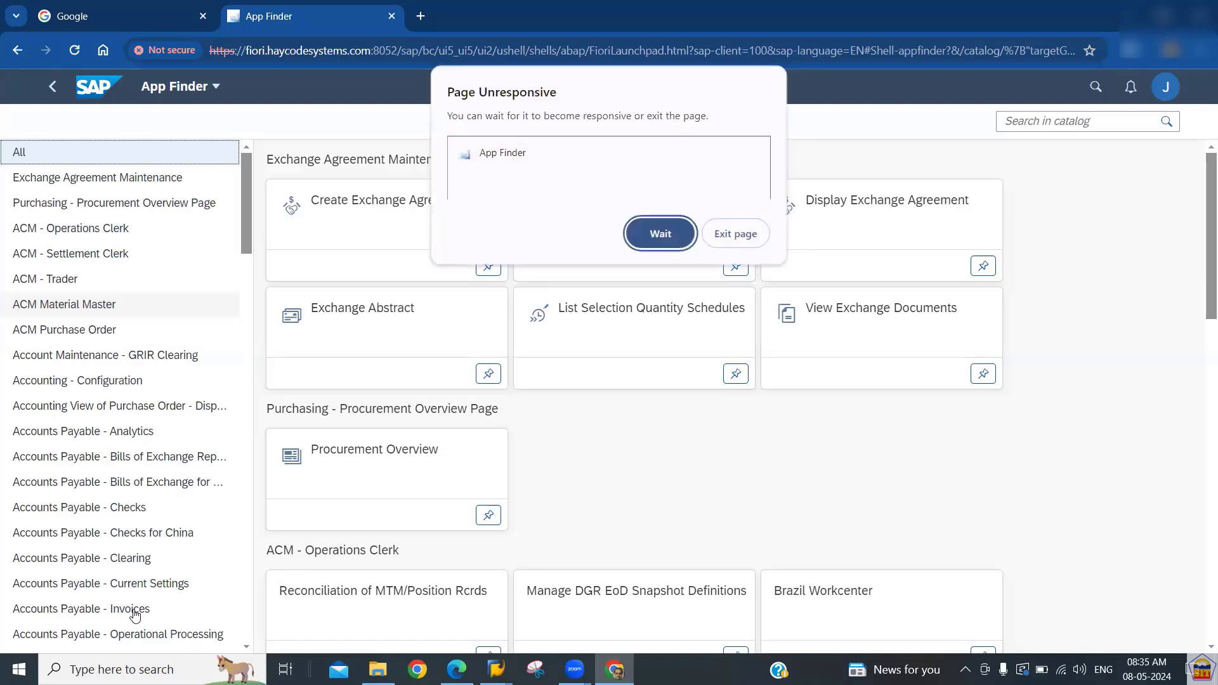
{"action": "left_click", "coordinate": [660, 234]}
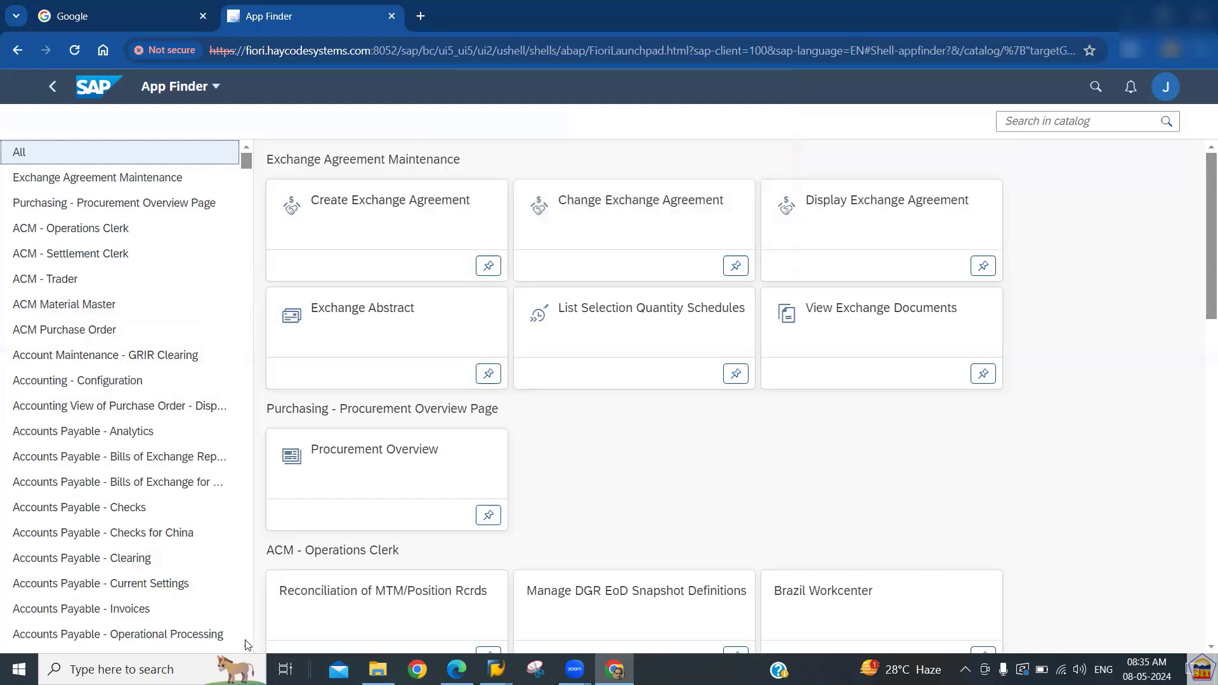
{"action": "scroll", "coordinate": [248, 649], "scroll_direction": "down", "scroll_amount": 3}
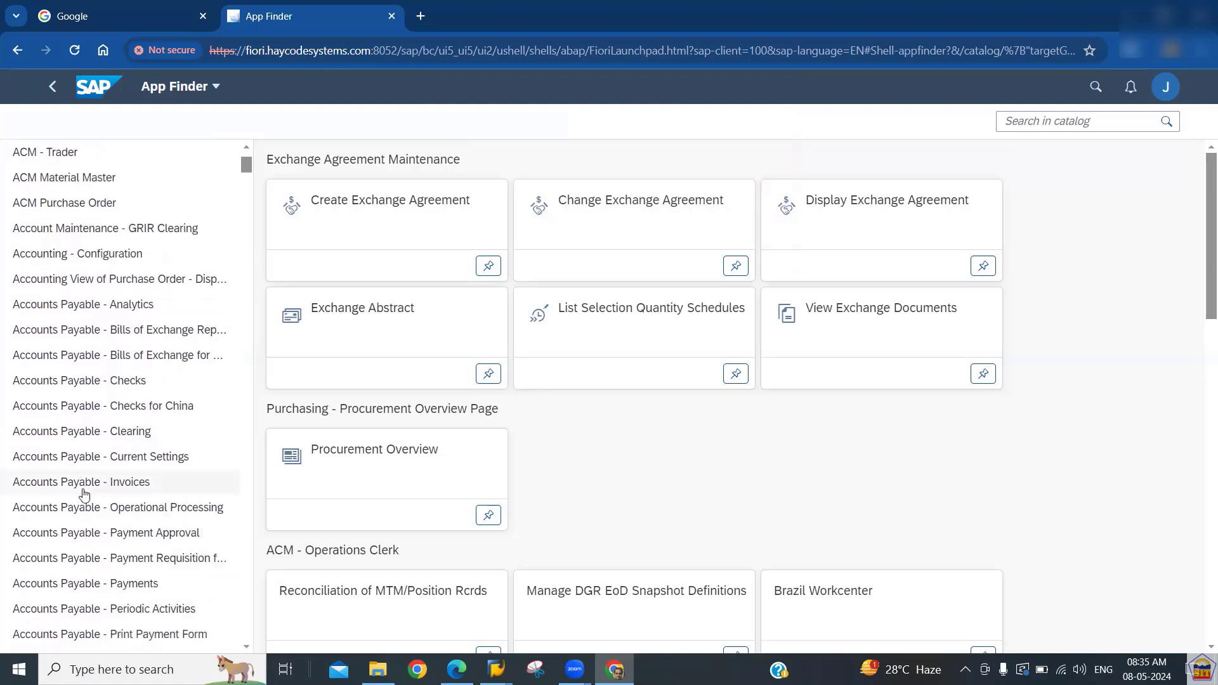
{"action": "left_click", "coordinate": [82, 485]}
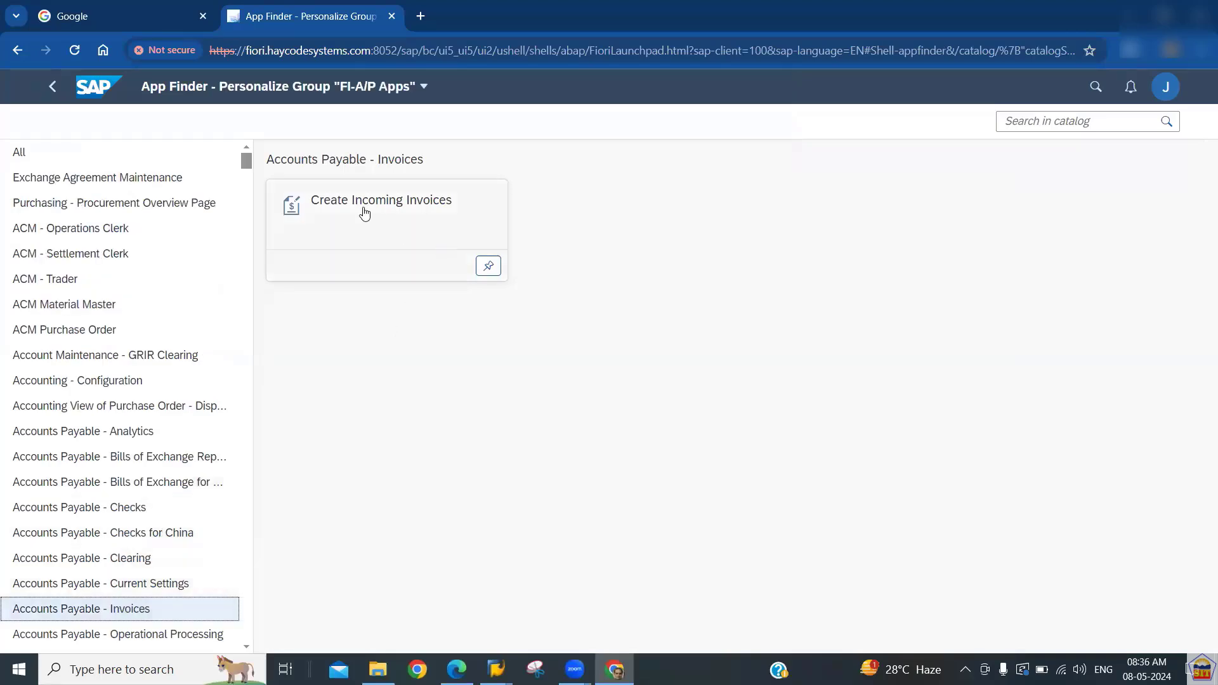
{"action": "left_click", "coordinate": [488, 266]}
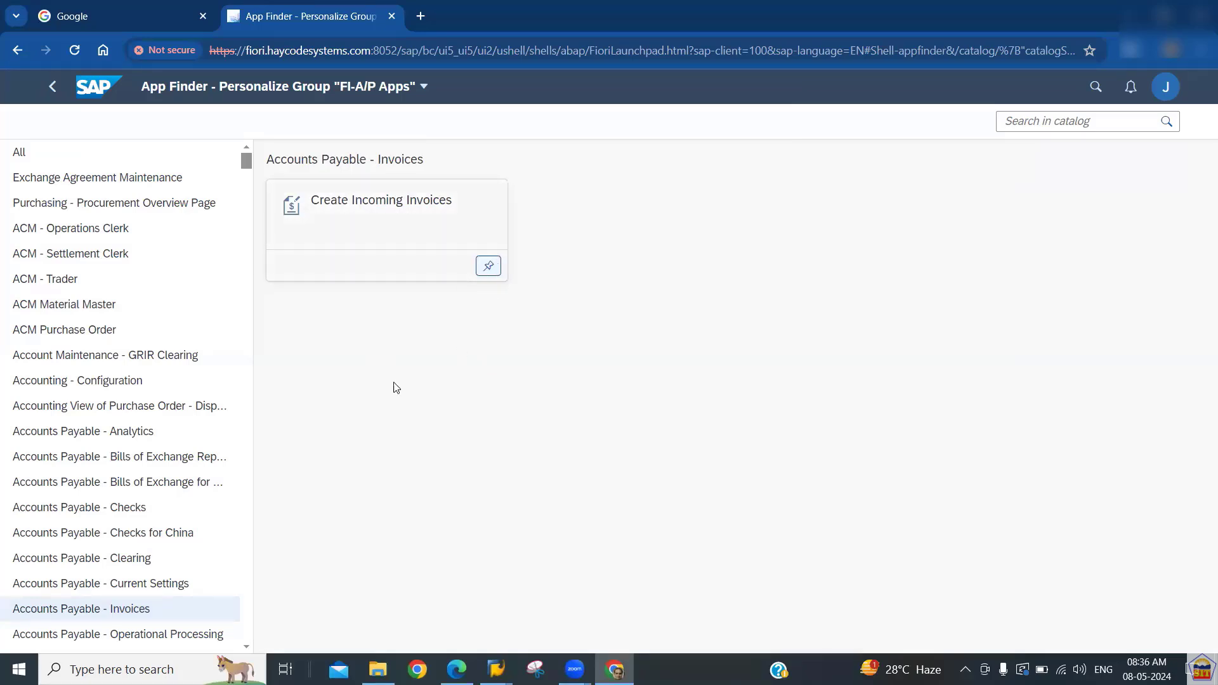
- Add Manage Automatic Payments, Manage Journal Entries and Post Outgoing Payments from the Accounts Payable - Payments catalog to the group, and return to the home page
{"action": "left_click", "coordinate": [247, 650]}
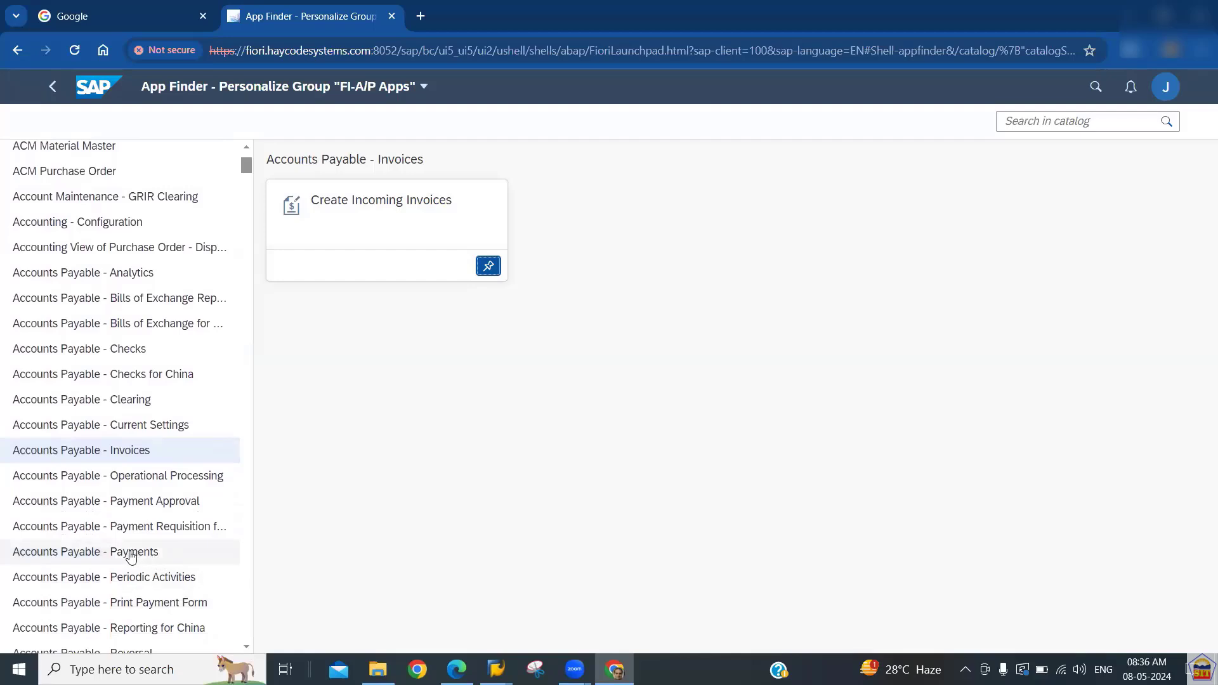
{"action": "left_click", "coordinate": [132, 555]}
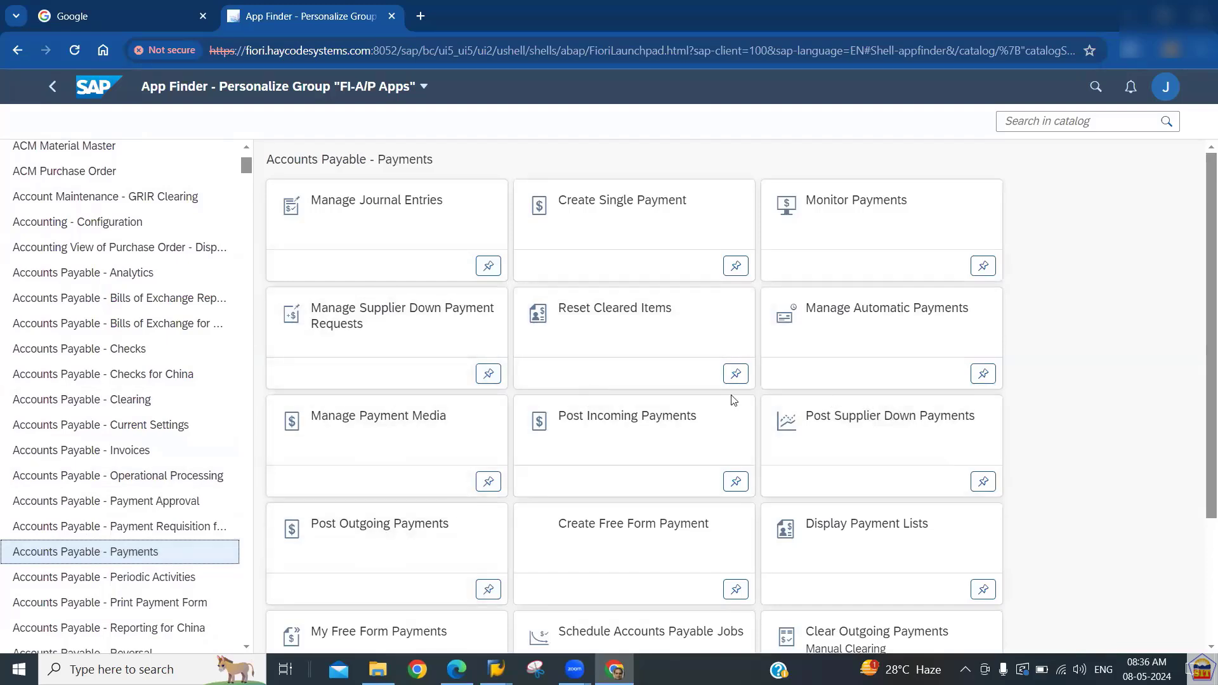
{"action": "left_click", "coordinate": [983, 376]}
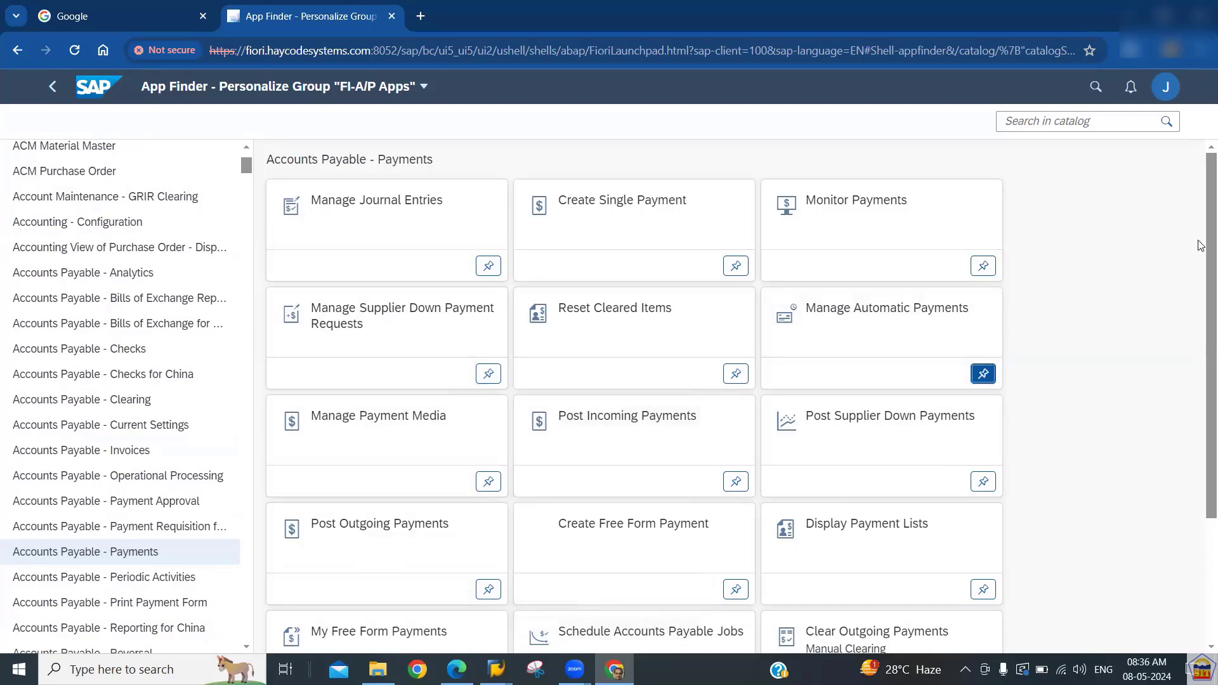
{"action": "mouse_move", "coordinate": [1198, 240]}
{"action": "left_mouse_down"}
{"action": "mouse_move", "coordinate": [1198, 265]}
{"action": "mouse_move", "coordinate": [1198, 240]}
{"action": "left_mouse_up"}
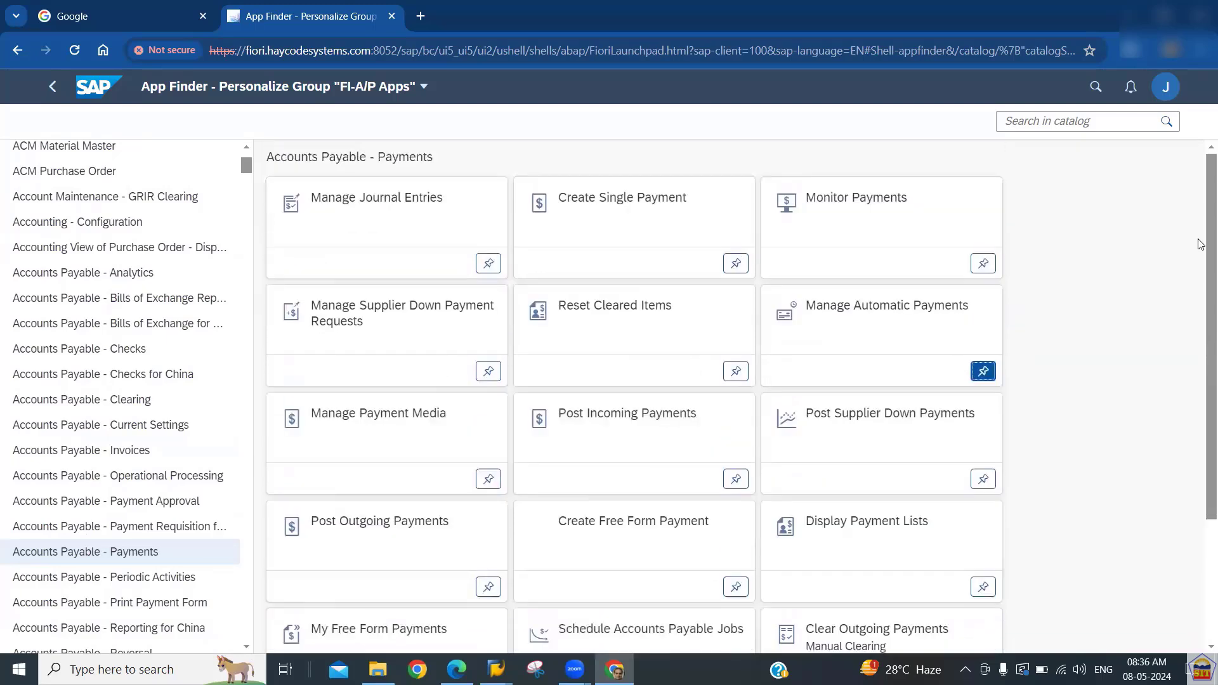
{"action": "left_click", "coordinate": [487, 264]}
{"action": "scroll", "coordinate": [1201, 263], "scroll_direction": "down", "scroll_amount": 2}
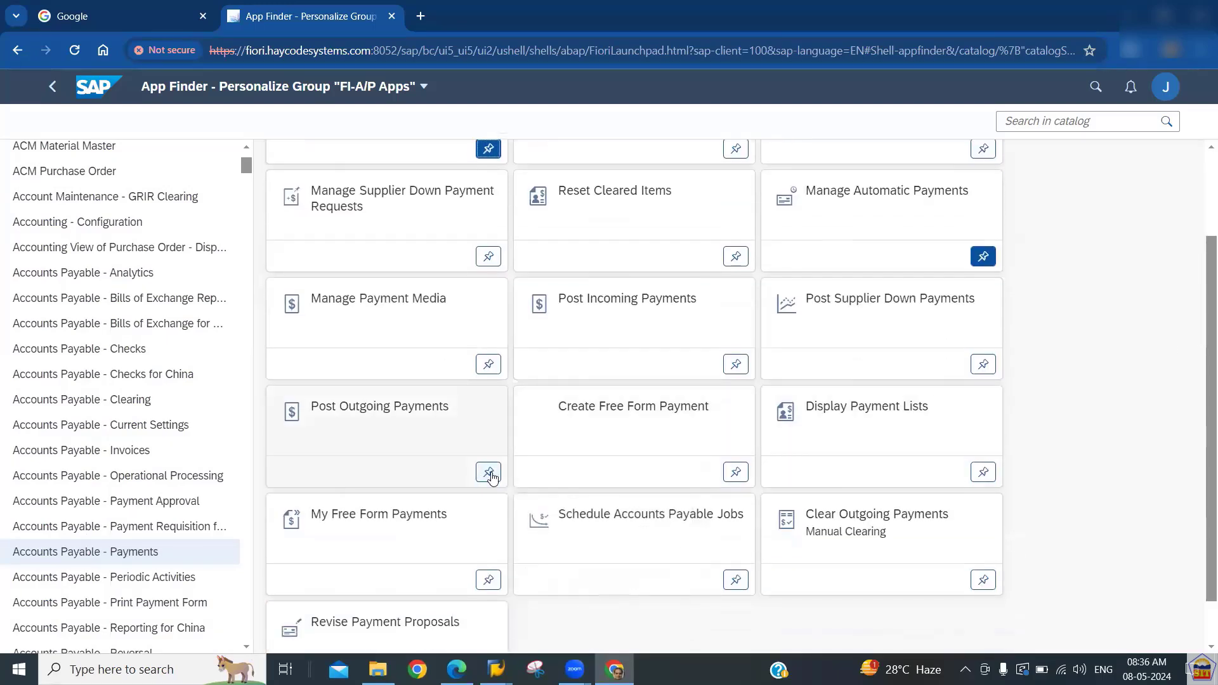
{"action": "left_click", "coordinate": [489, 473]}
{"action": "left_click", "coordinate": [488, 473]}
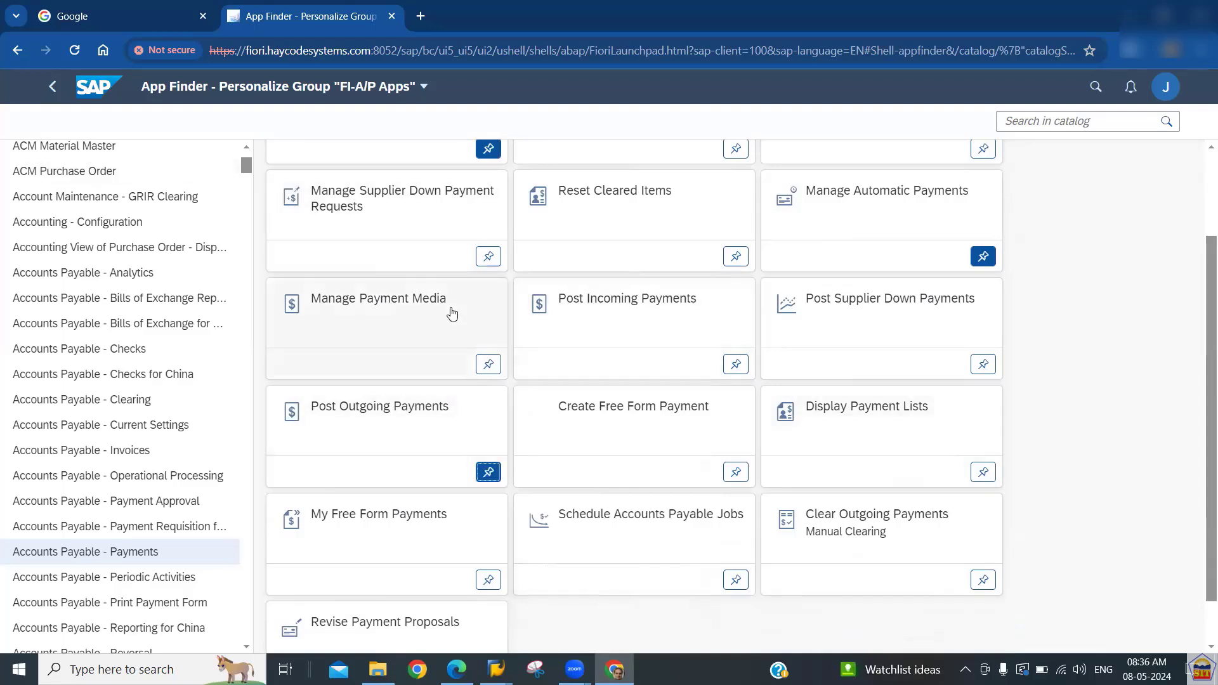
{"action": "left_click", "coordinate": [100, 92]}
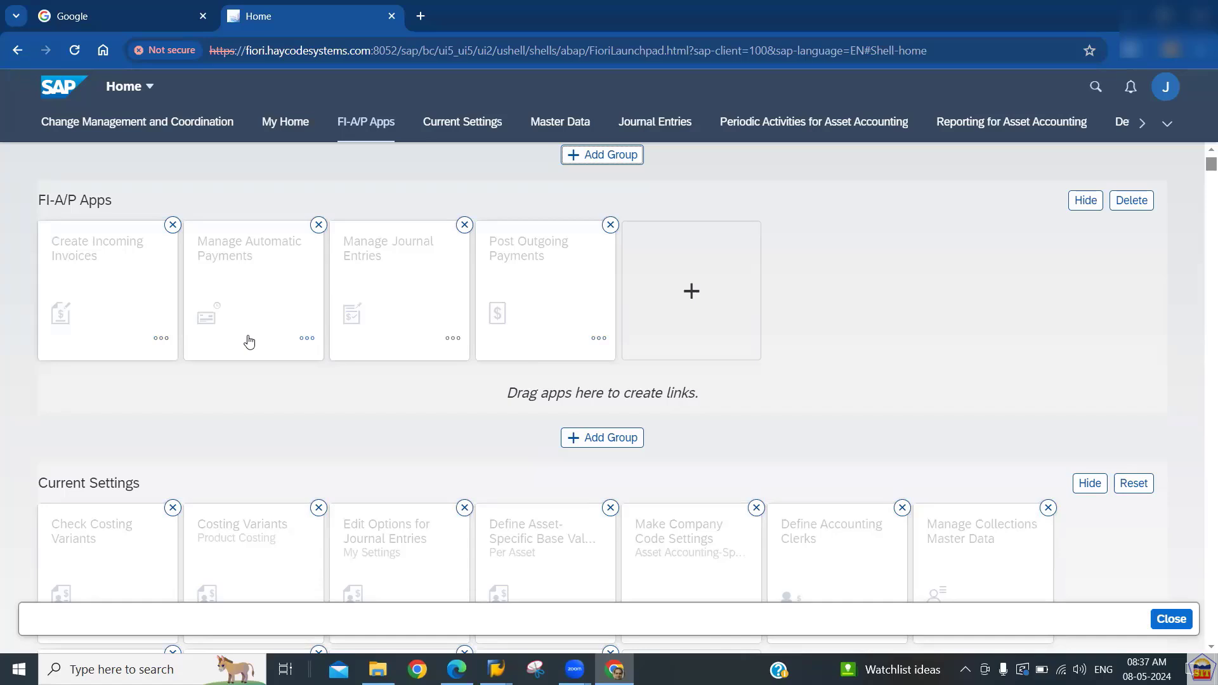
- Edit the Manage Automatic Payments tile in the FI-A/P Apps group and set its subtitle to "Automatic Payment Program"
{"action": "left_click", "coordinate": [307, 338]}
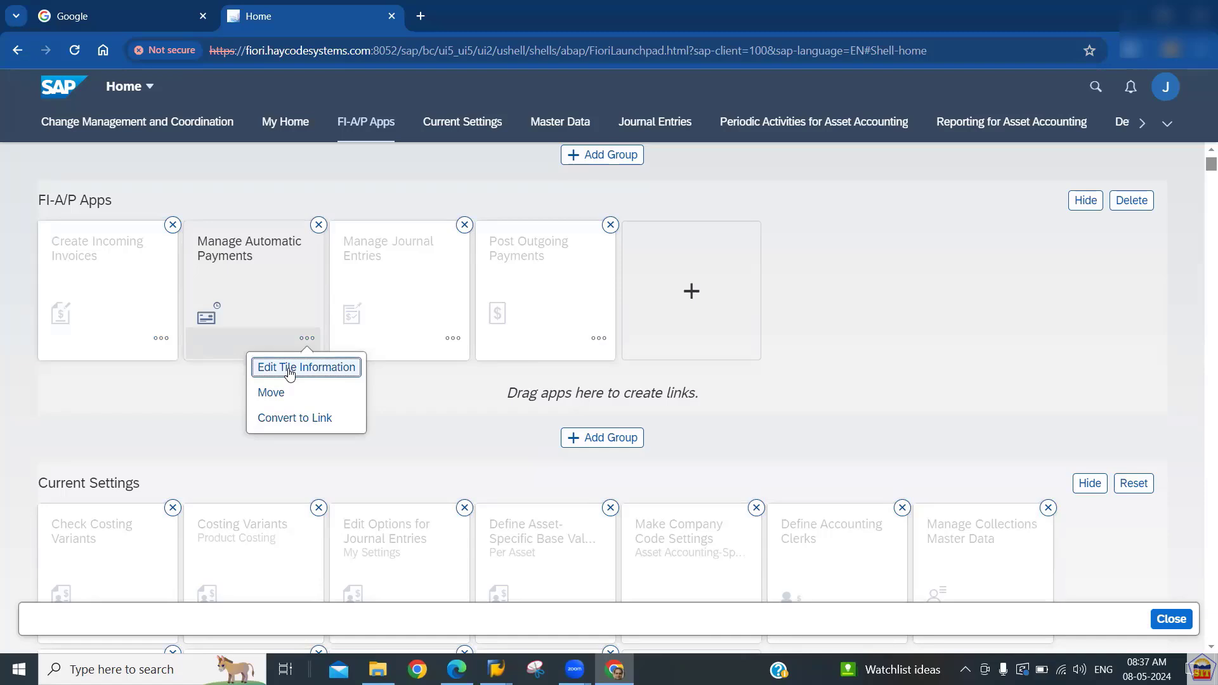
{"action": "left_click", "coordinate": [289, 371]}
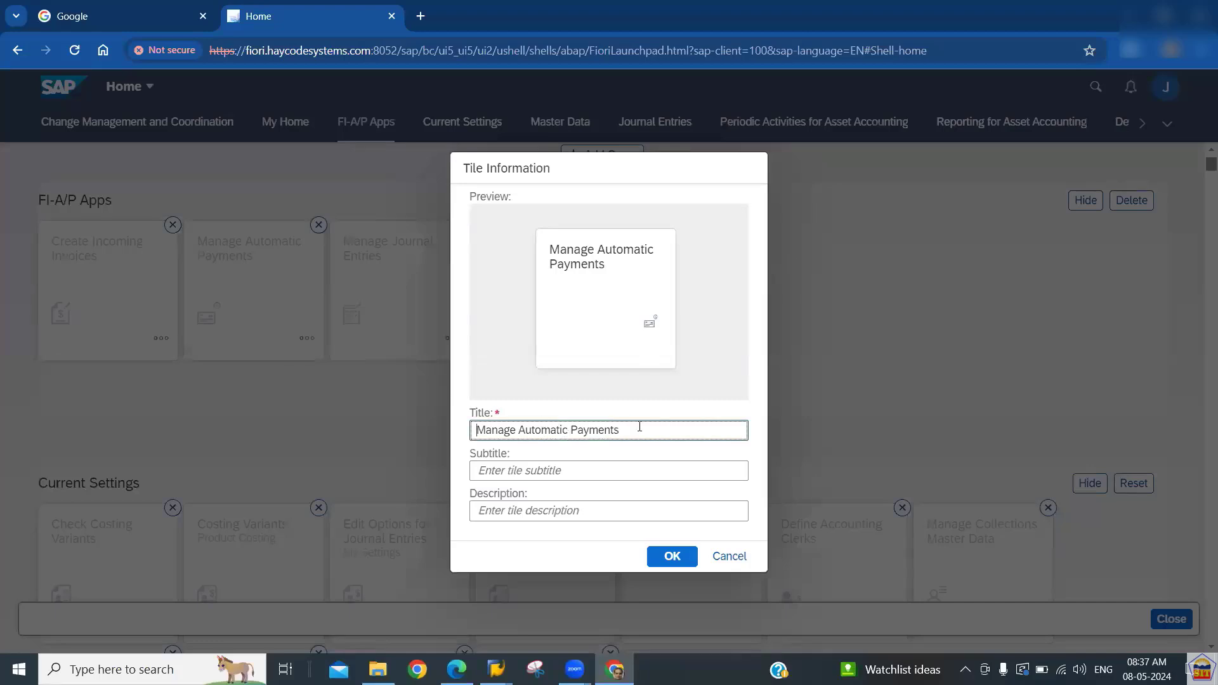
{"action": "left_click_drag", "start_coordinate": [639, 429], "coordinate": [450, 425]}
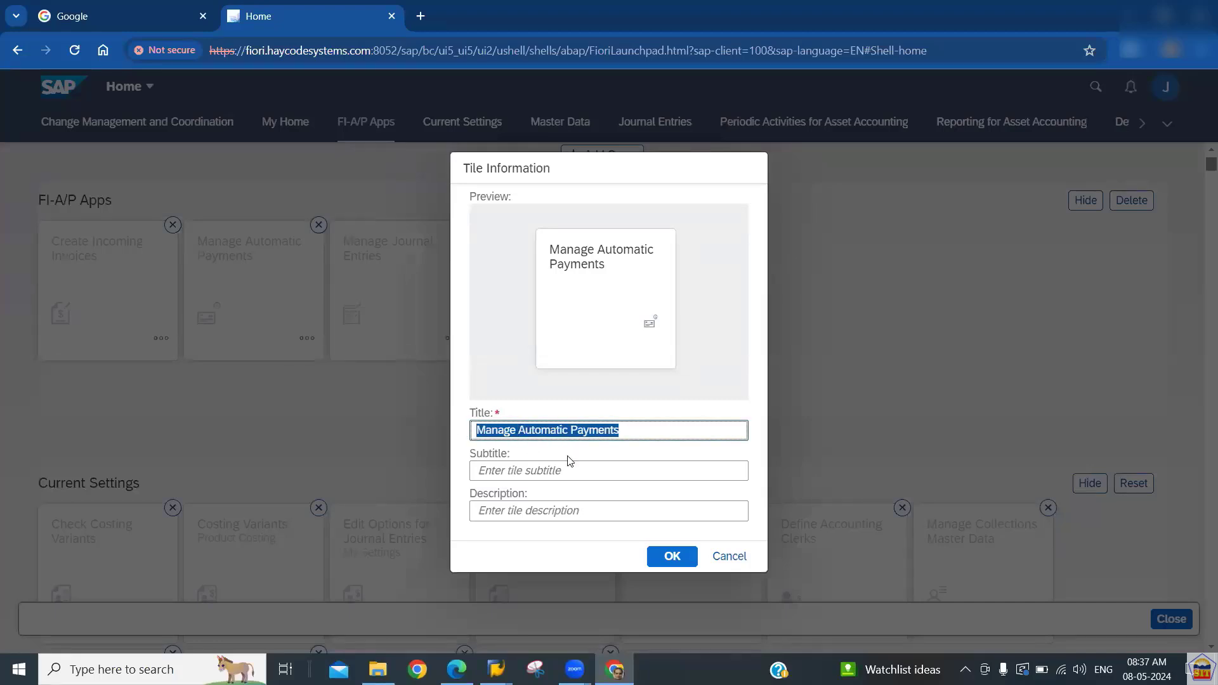
{"action": "left_click", "coordinate": [579, 469]}
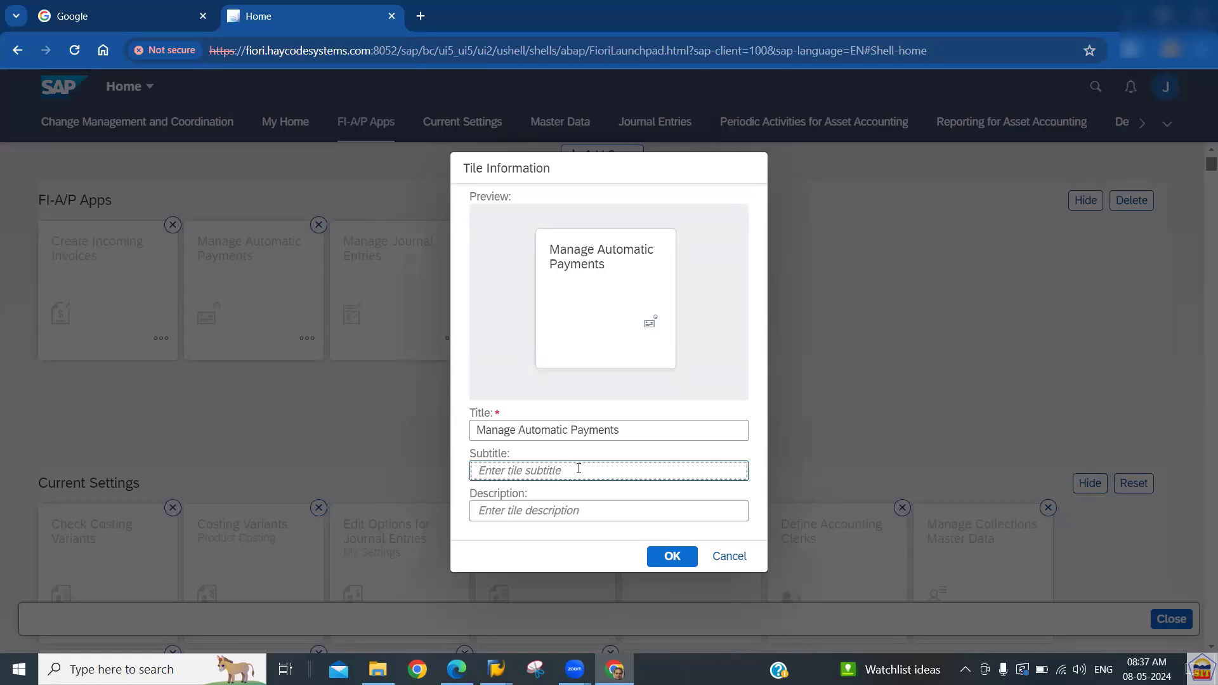
{"action": "key", "text": "XF86MonBrightnessUp"}
{"action": "type", "text": "A"}
{"action": "type", "text": "pp"}
{"action": "type", "text": "oma"}
{"action": "type", "text": "tic Payment Program"}
- Set the tile's description to "APP -F110", save the tile information and wait for the page to respond
{"action": "left_click", "coordinate": [519, 511]}
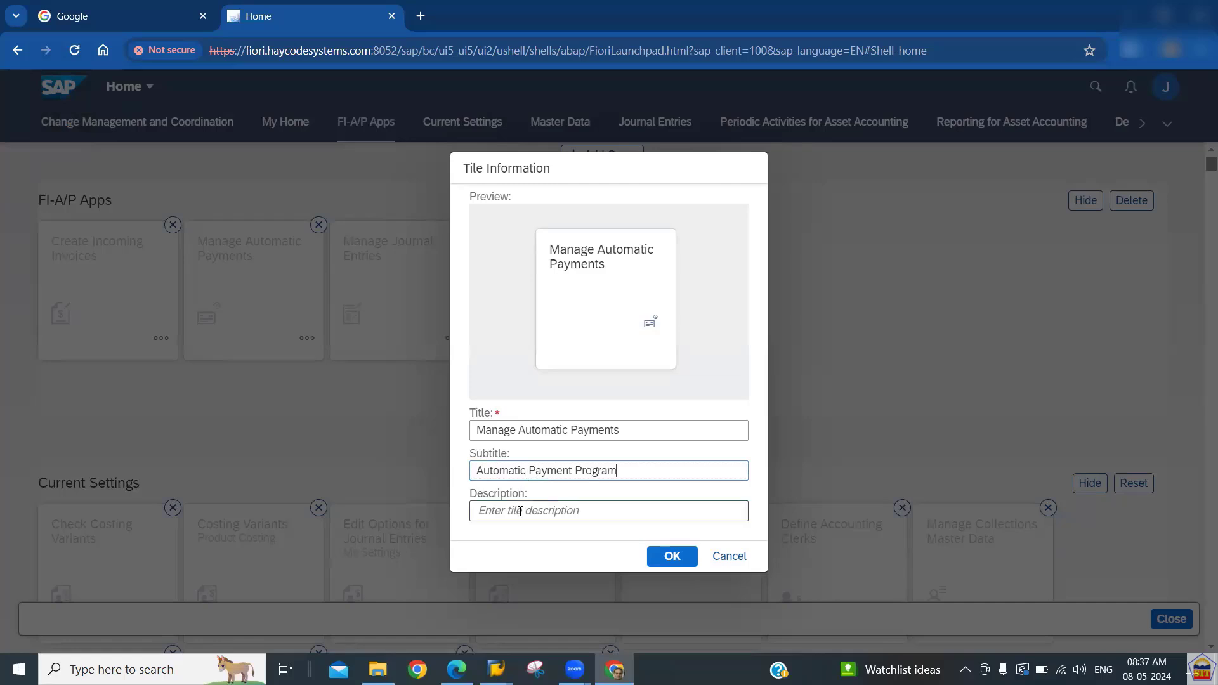
{"action": "type", "text": "APP"}
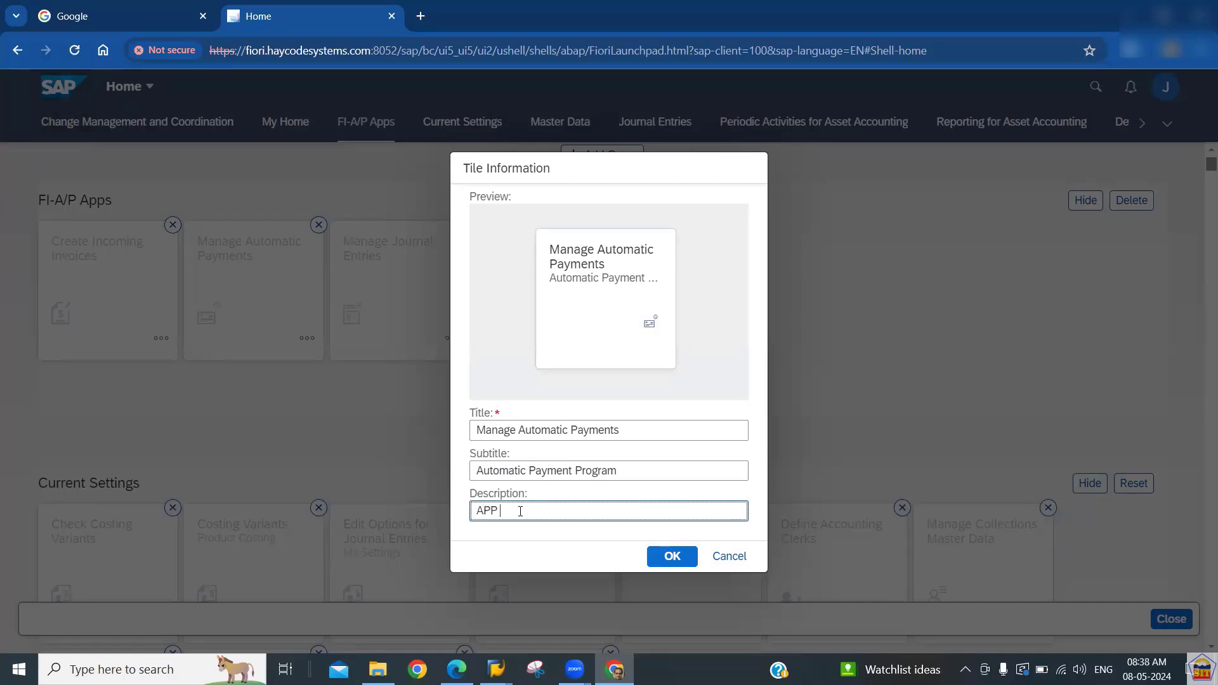
{"action": "type", "text": " -F110"}
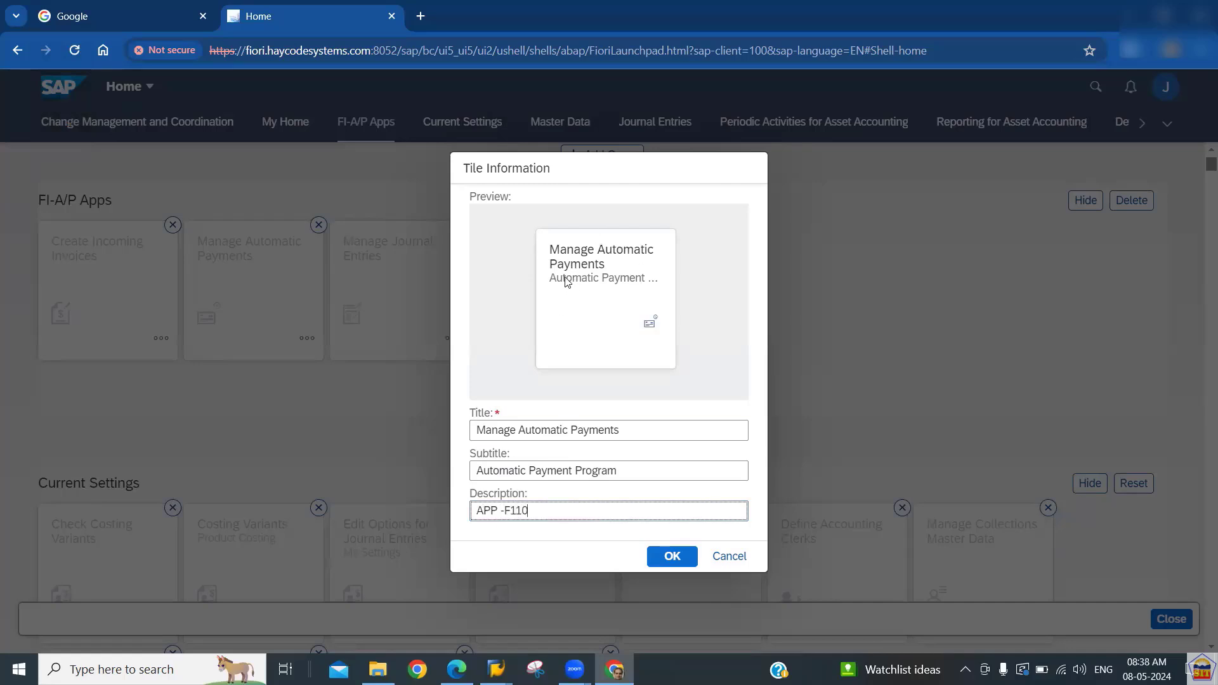
{"action": "left_click", "coordinate": [663, 555]}
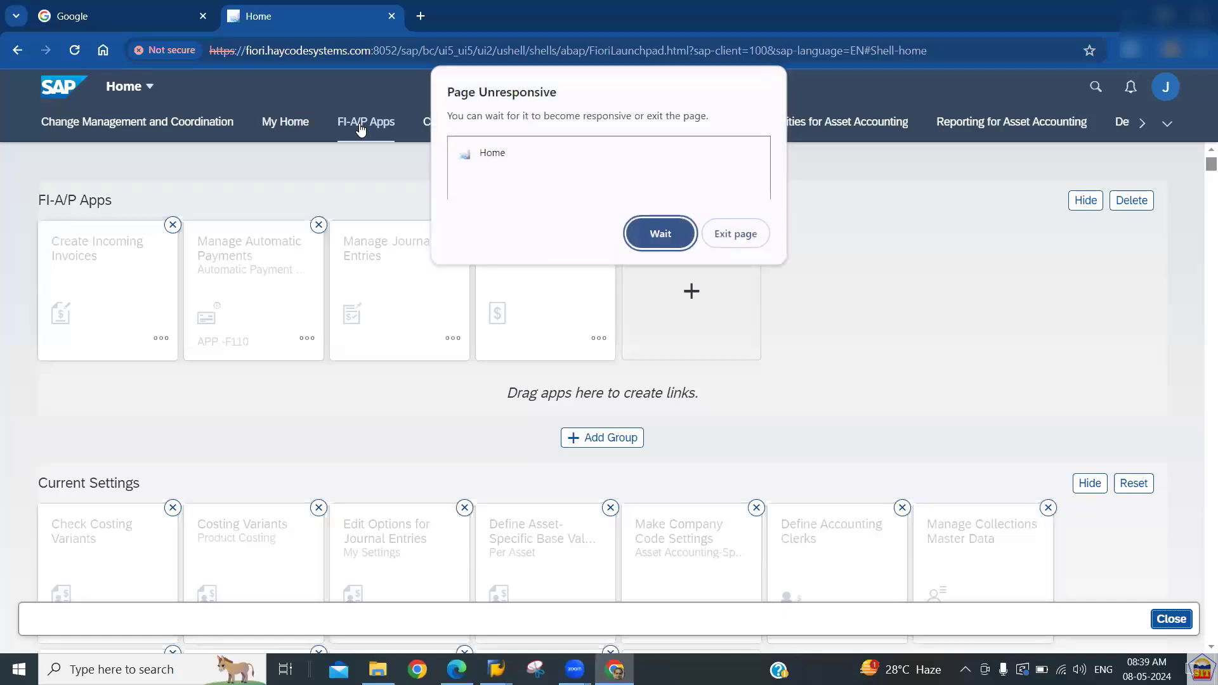
{"action": "left_click", "coordinate": [660, 235]}
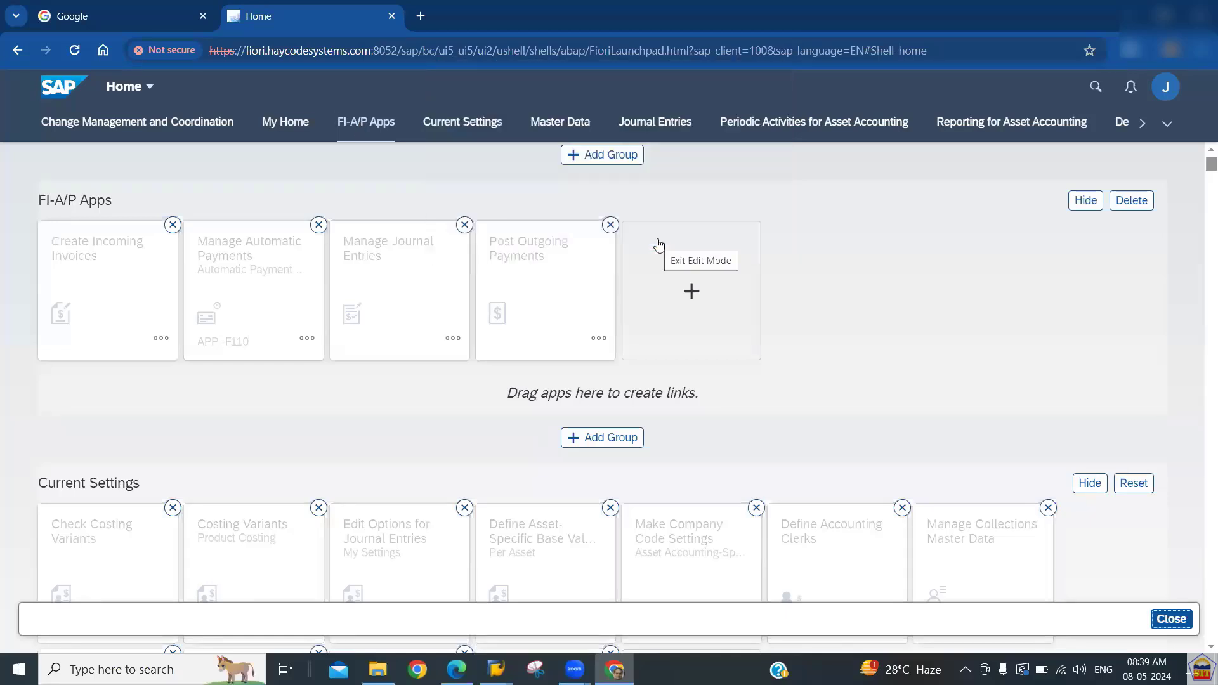